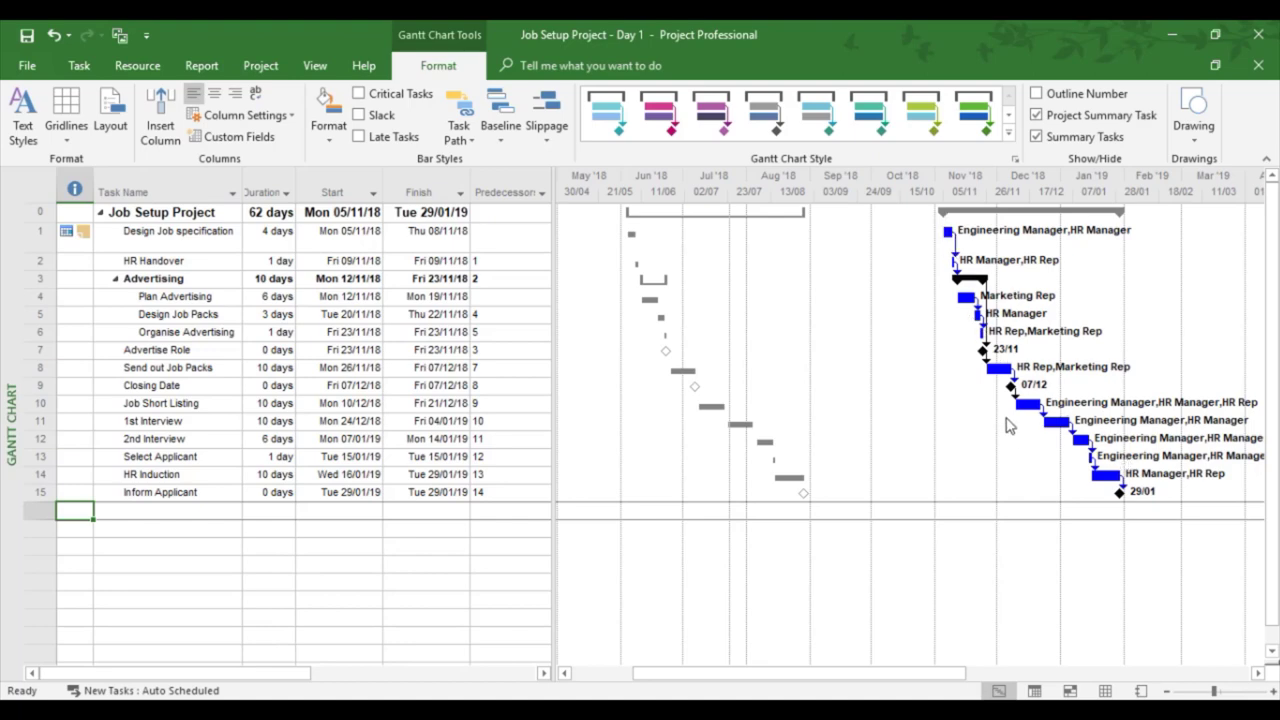
Read the note in the Design Job specification task's details, then close them.
{"action": "left_click", "coordinate": [192, 240]}
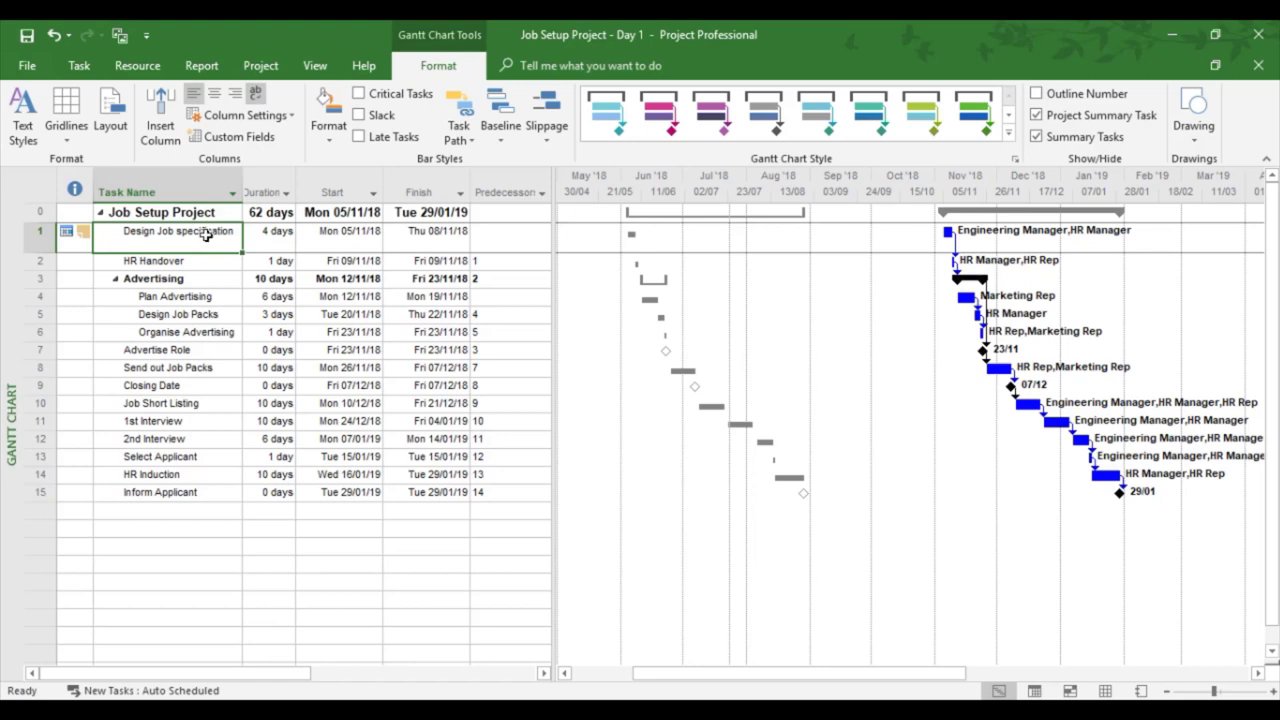
{"action": "left_click_drag", "start_coordinate": [213, 240], "coordinate": [229, 248]}
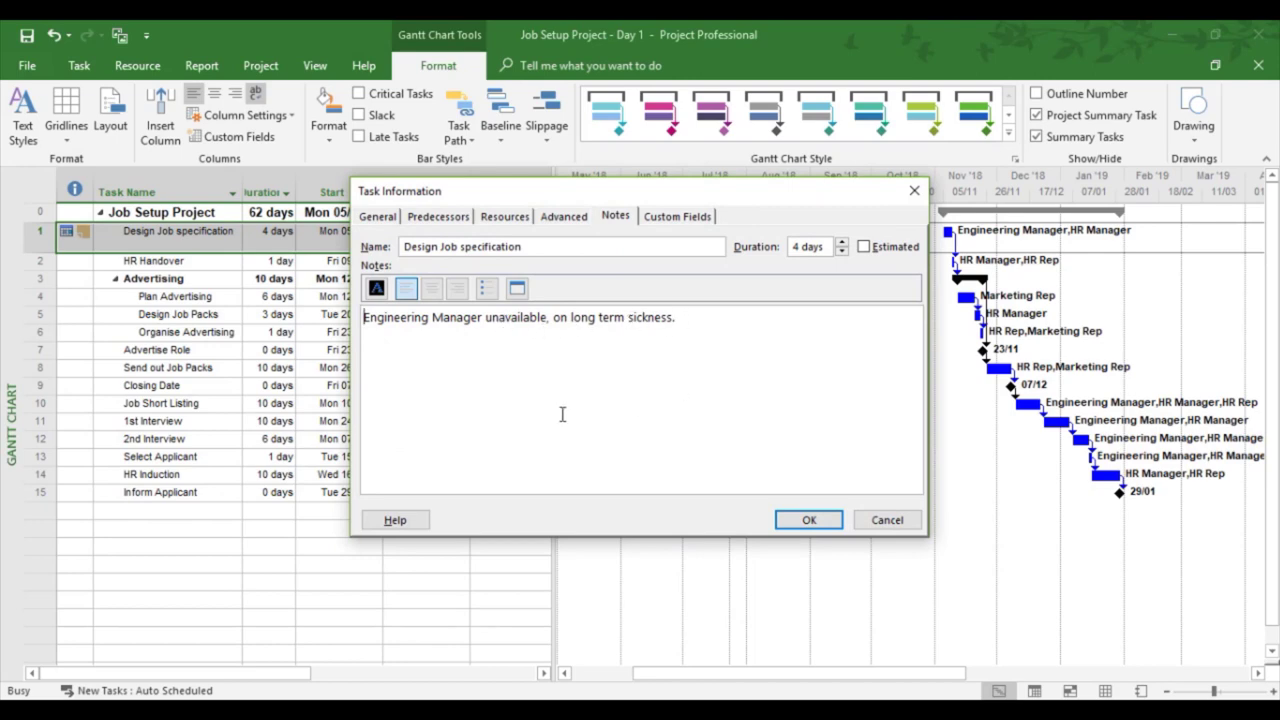
{"action": "left_click", "coordinate": [809, 520]}
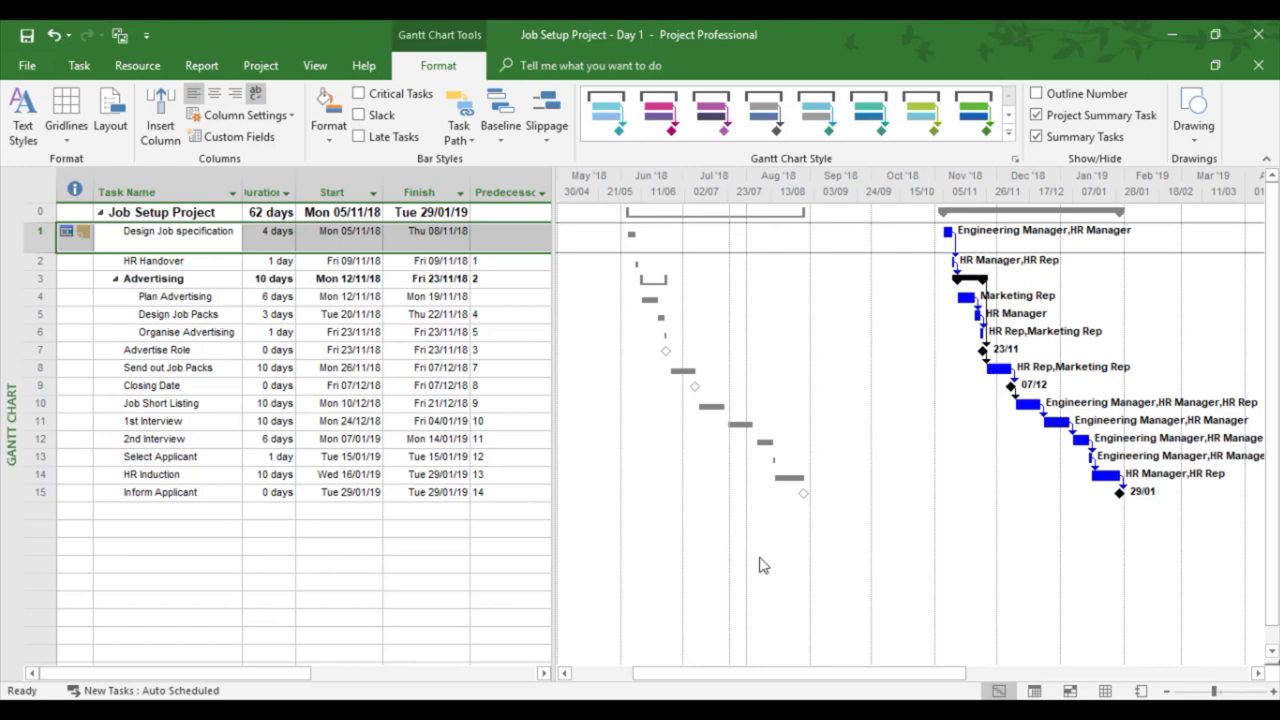
Rename the row 1 task to 'Design Job Specification' with a capital S.
{"action": "left_click", "coordinate": [197, 238]}
{"action": "left_click", "coordinate": [197, 236]}
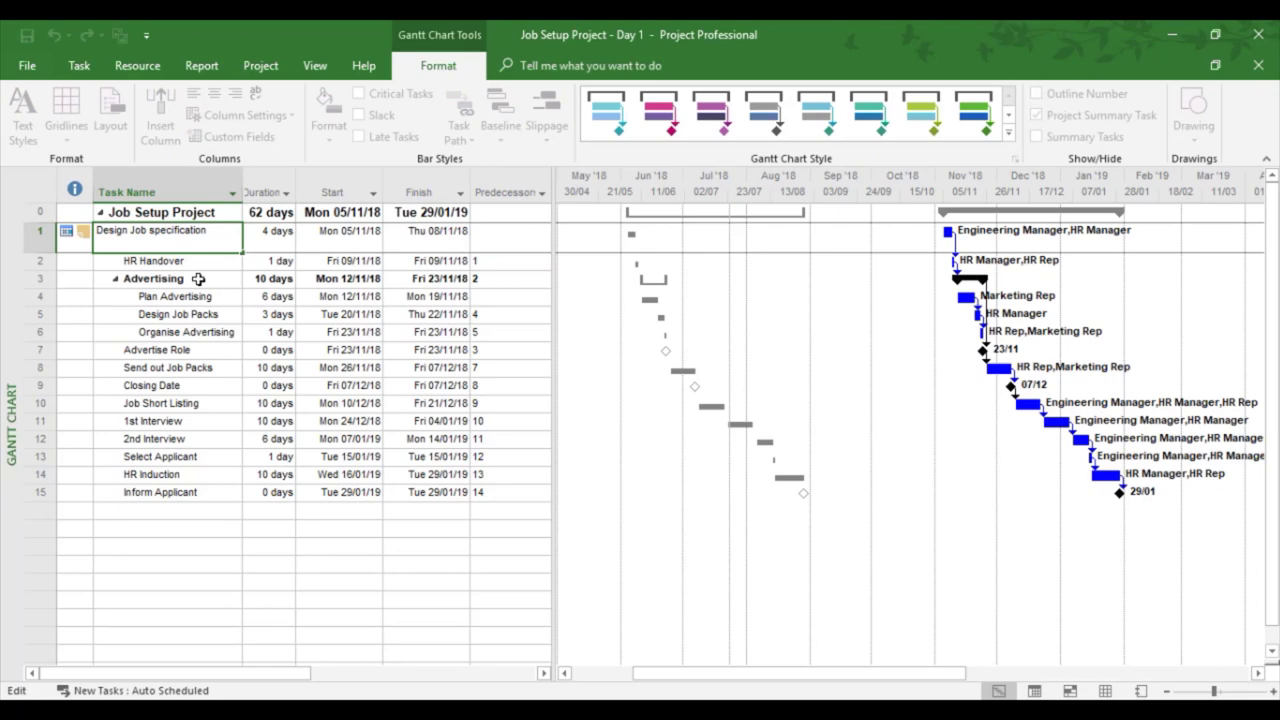
{"action": "left_click", "coordinate": [150, 232]}
{"action": "key", "text": "Delete"}
{"action": "type", "text": "S"}
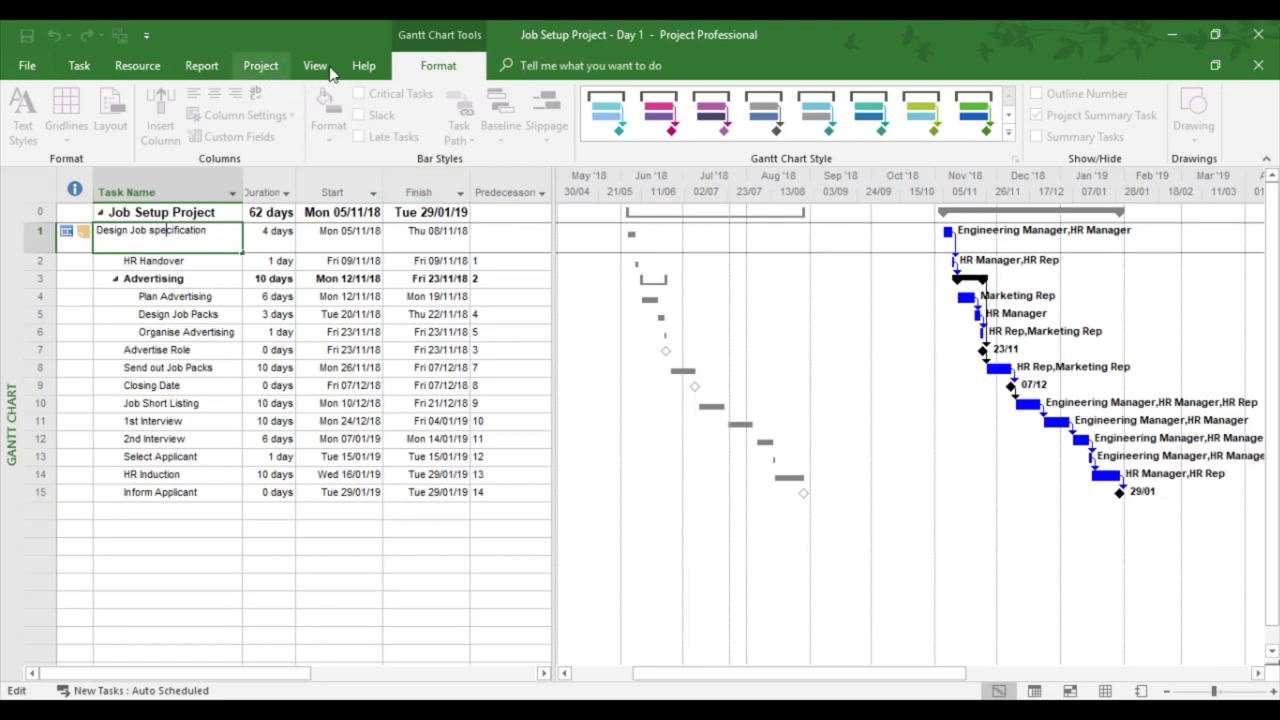
Display Baseline 1 bars beneath each task in the Gantt chart.
{"action": "left_click", "coordinate": [310, 350]}
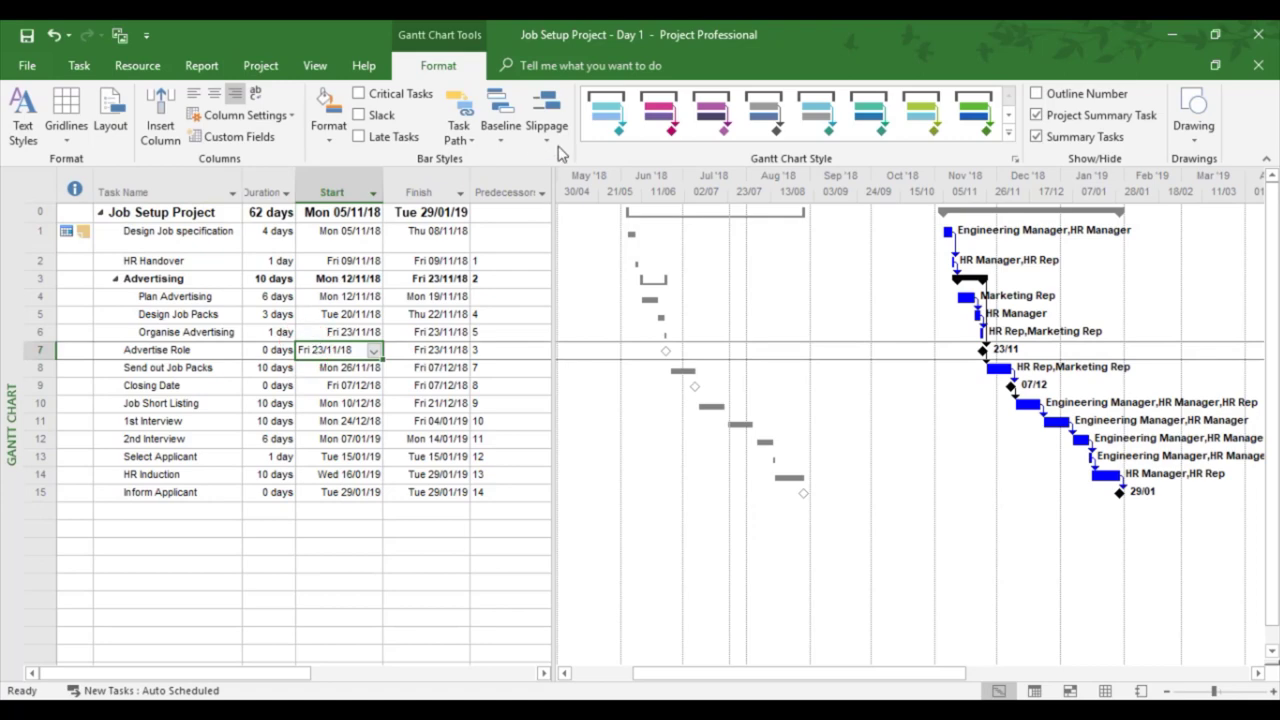
{"action": "left_click", "coordinate": [501, 138]}
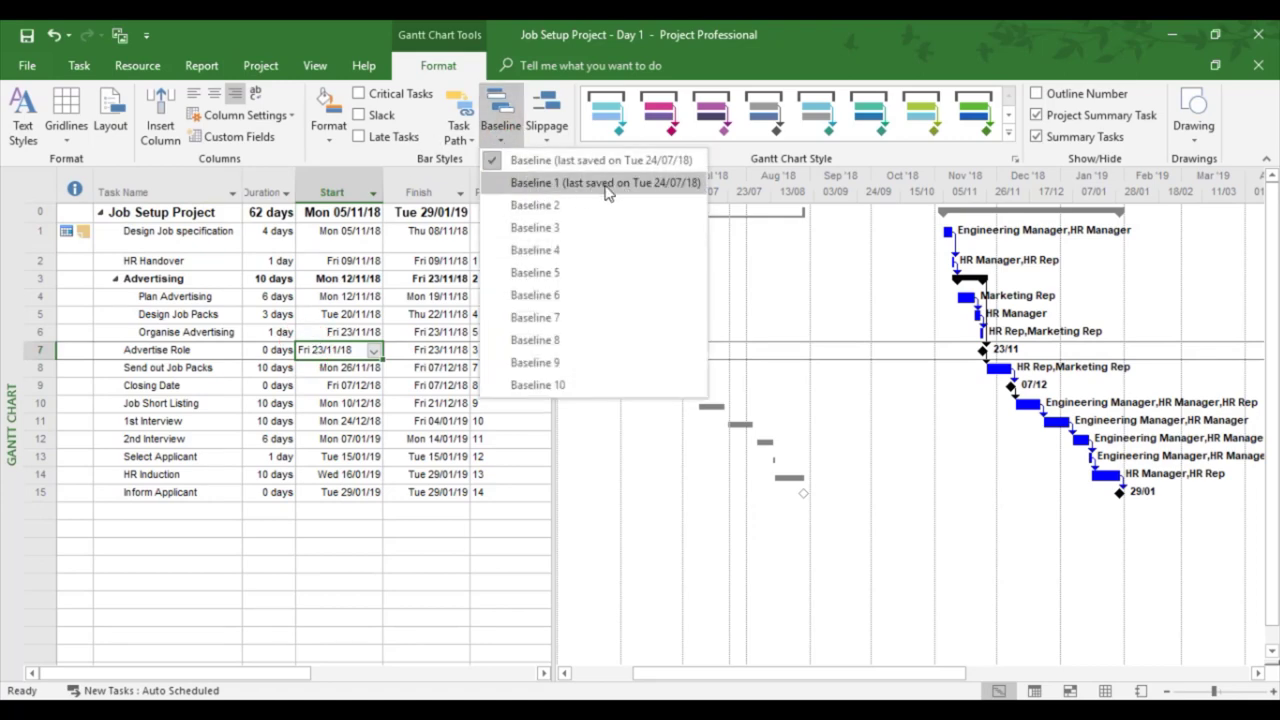
{"action": "left_click", "coordinate": [591, 183]}
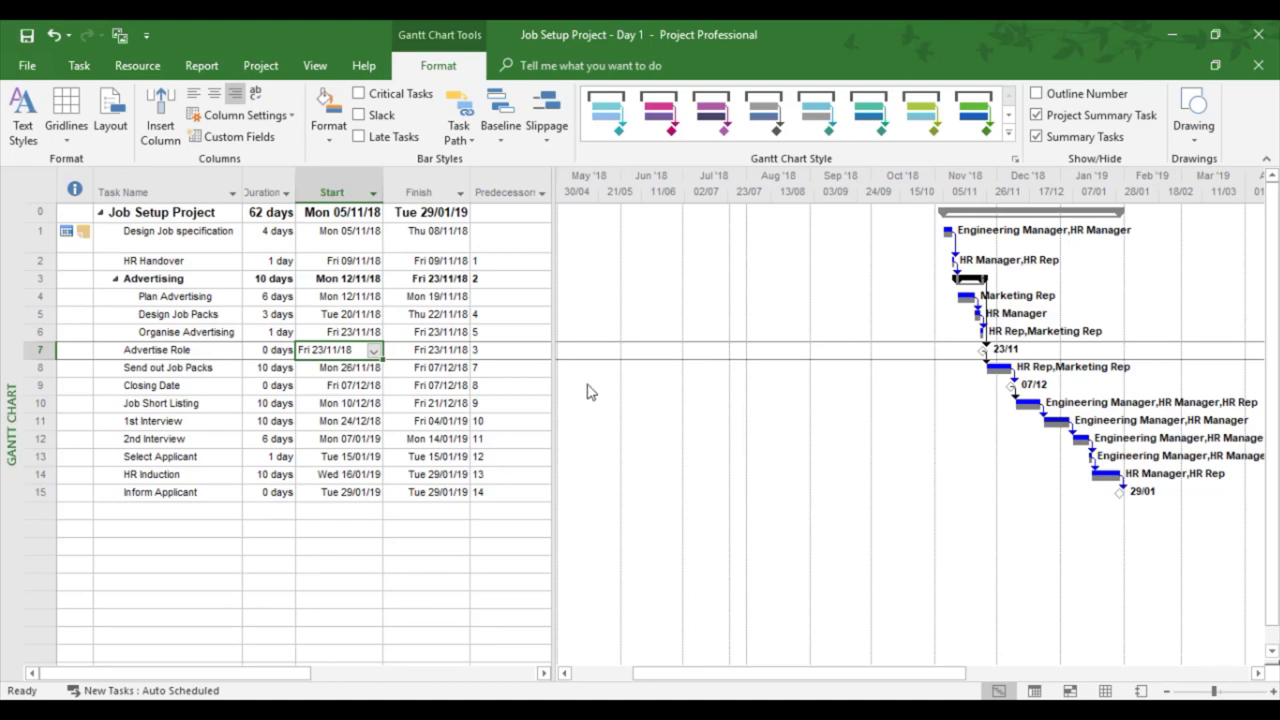
Open the More Views list from the Task tab's Gantt Chart dropdown.
{"action": "left_click", "coordinate": [78, 65]}
{"action": "left_click", "coordinate": [33, 141]}
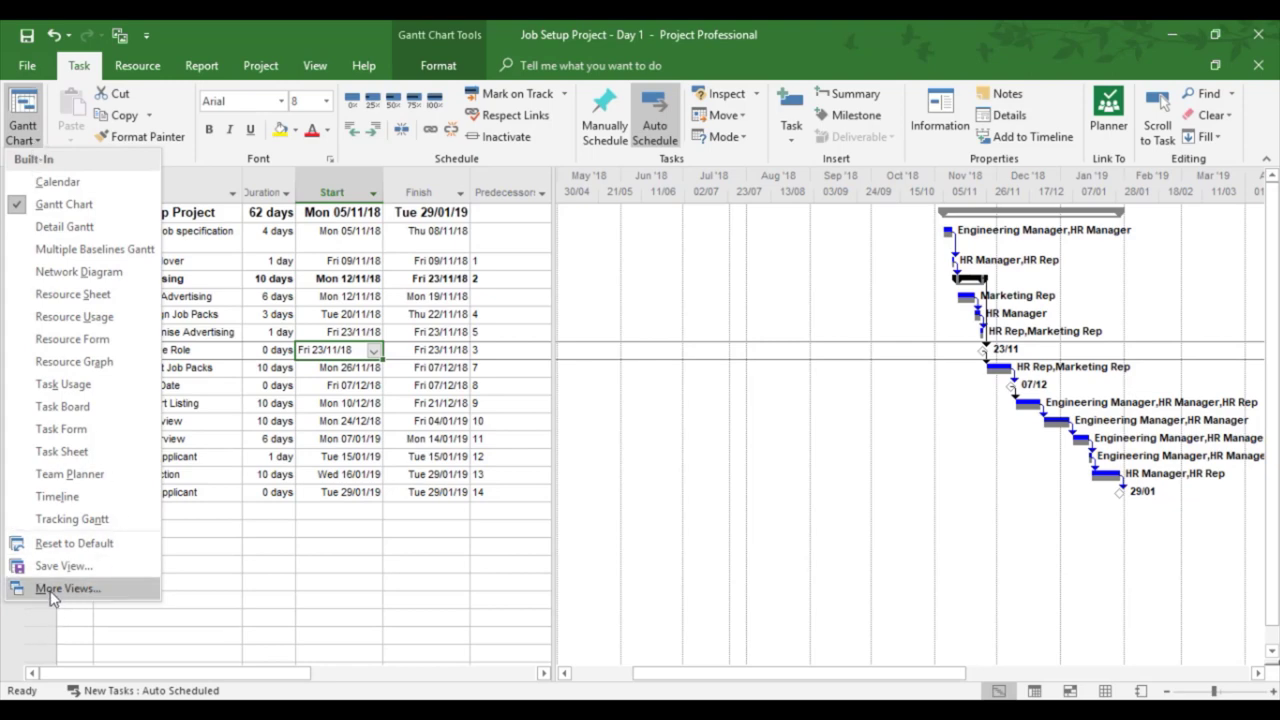
{"action": "left_click", "coordinate": [57, 589]}
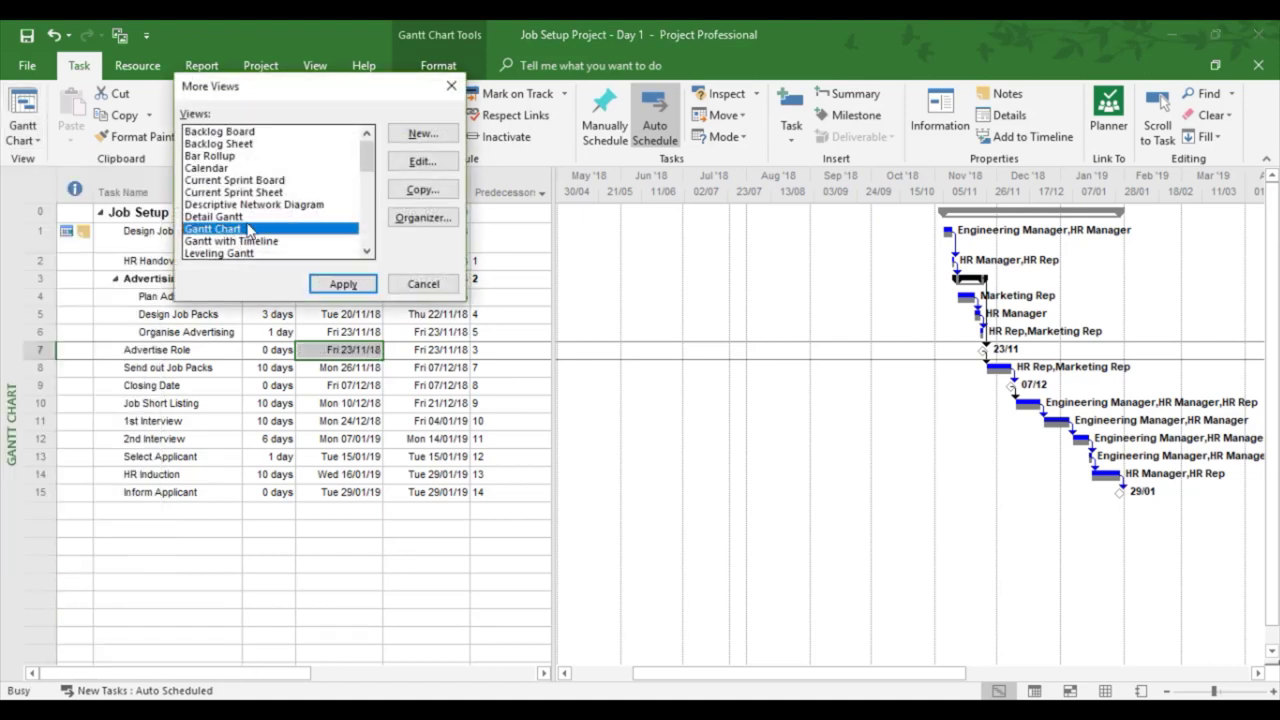
Scroll the More Views list and select Multiple Baselines Gantt.
{"action": "left_click", "coordinate": [366, 252]}
{"action": "left_click", "coordinate": [366, 252]}
{"action": "left_click", "coordinate": [366, 252]}
{"action": "left_click", "coordinate": [366, 252]}
{"action": "left_click", "coordinate": [366, 252]}
{"action": "left_click", "coordinate": [366, 252]}
{"action": "left_click", "coordinate": [366, 252]}
{"action": "left_click", "coordinate": [366, 252]}
{"action": "left_click", "coordinate": [366, 252]}
{"action": "left_click", "coordinate": [366, 252]}
{"action": "left_click", "coordinate": [366, 252]}
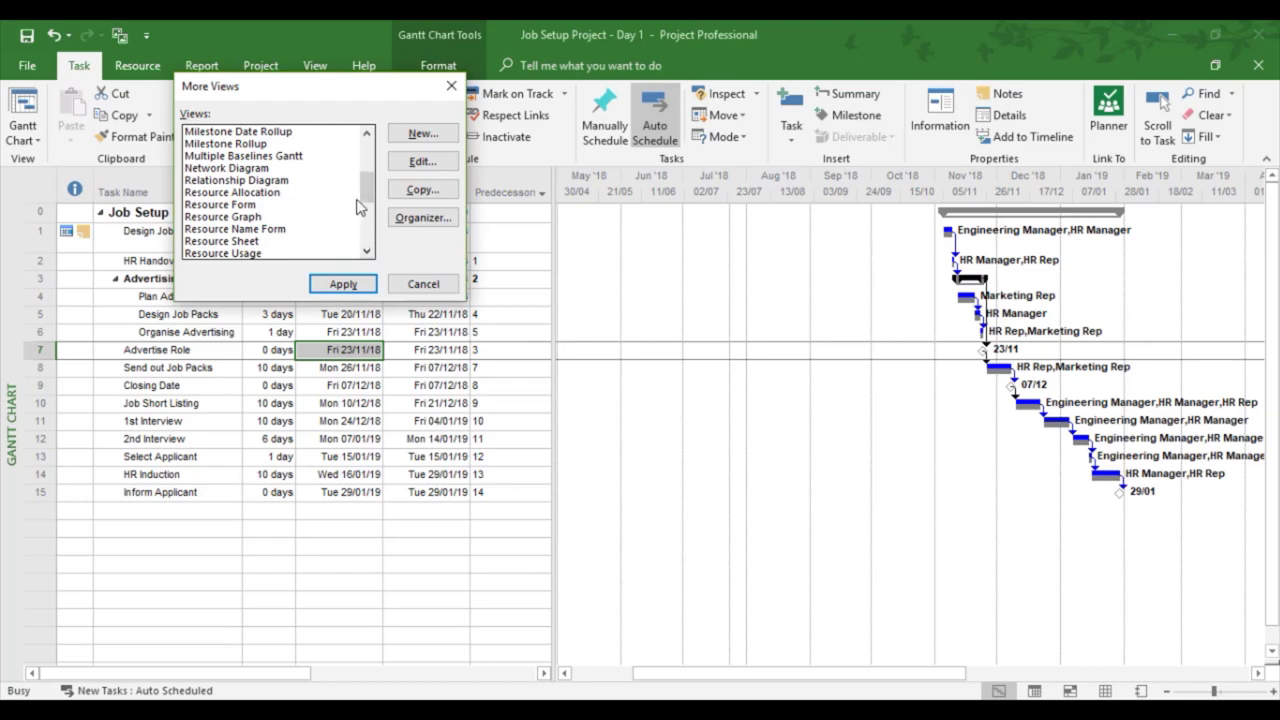
{"action": "mouse_move", "coordinate": [368, 195]}
{"action": "left_mouse_down"}
{"action": "mouse_move", "coordinate": [370, 232]}
{"action": "mouse_move", "coordinate": [366, 190]}
{"action": "left_mouse_up"}
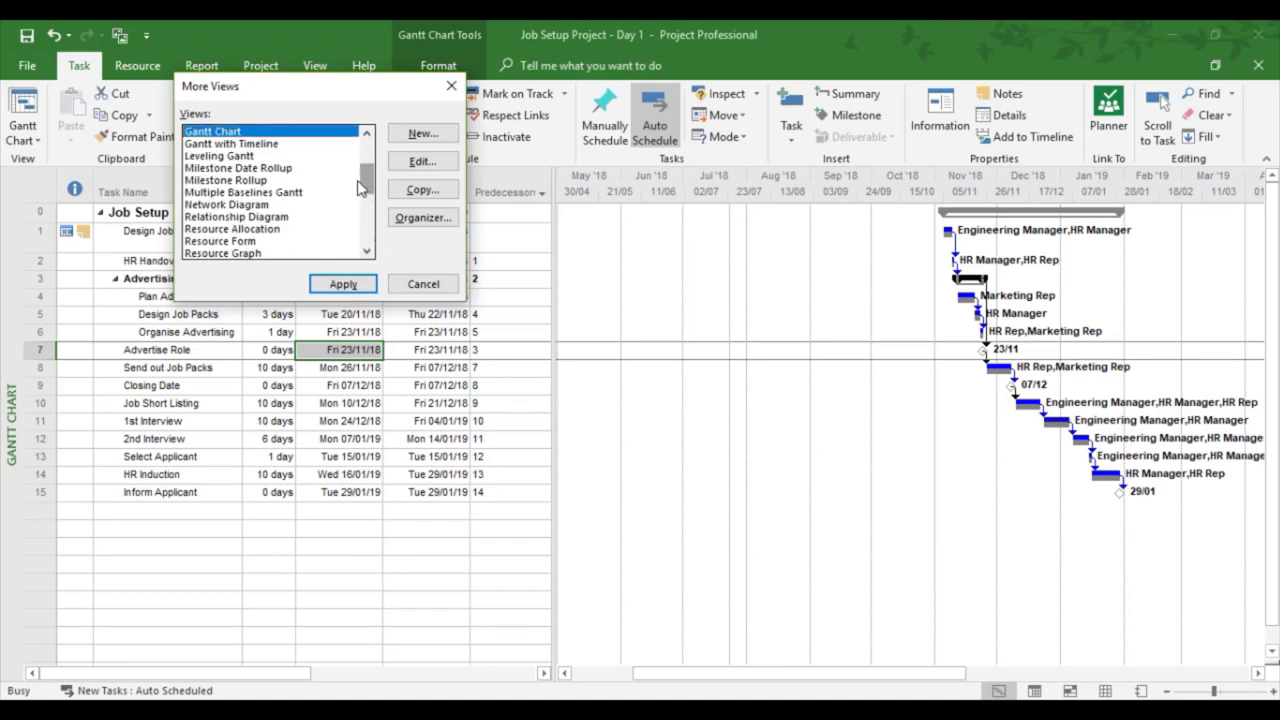
{"action": "left_click", "coordinate": [266, 194]}
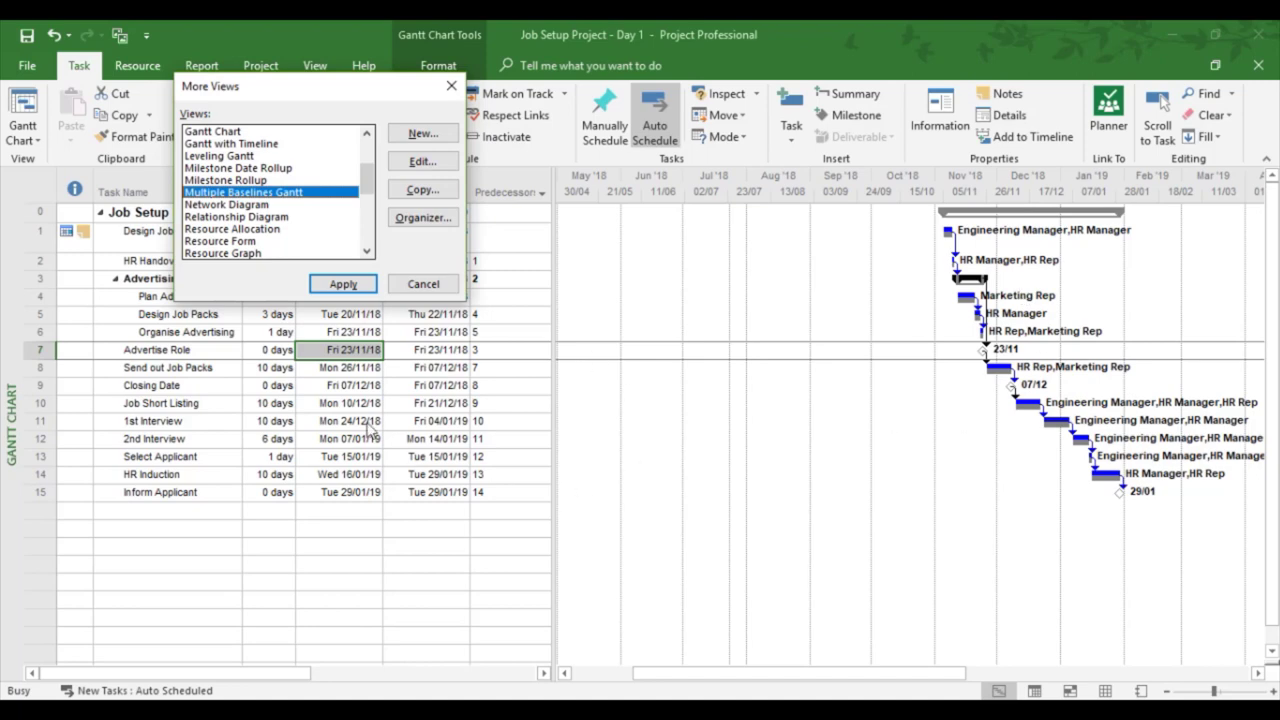
Apply the Multiple Baselines Gantt view and scroll the timeline to compare baseline bars.
{"action": "left_click", "coordinate": [334, 287]}
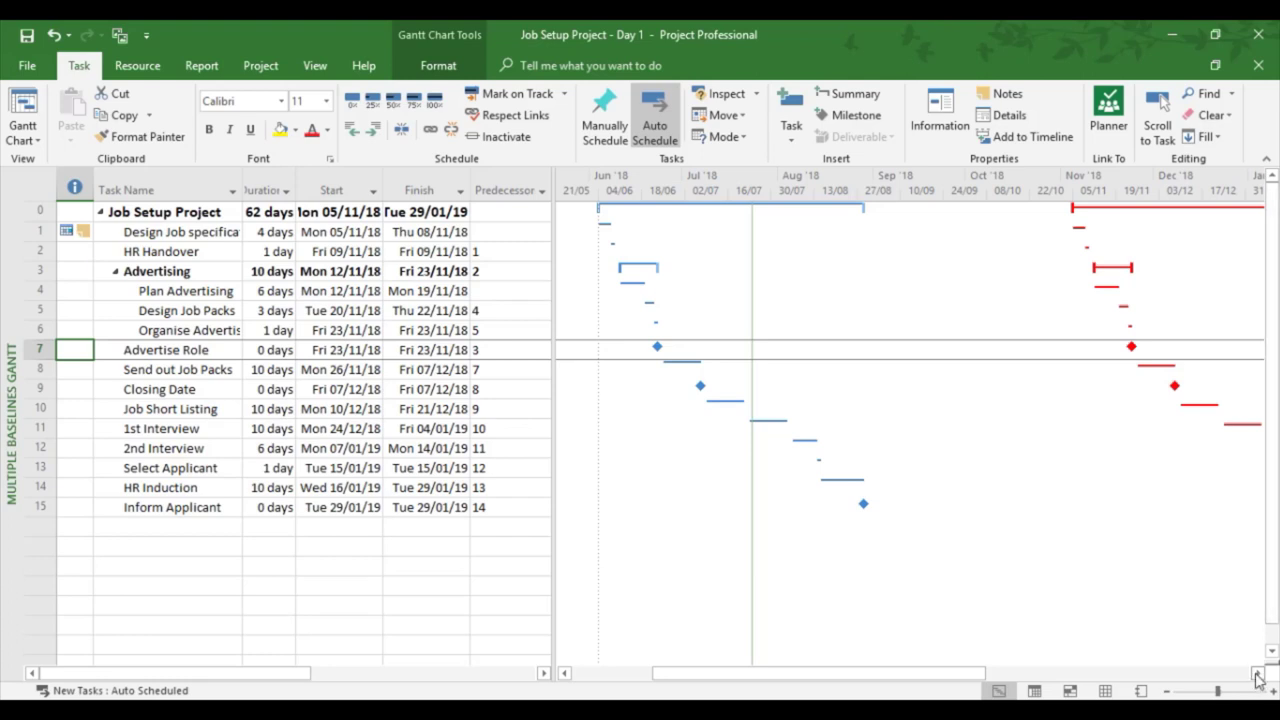
{"action": "scroll", "coordinate": [695, 405], "scroll_direction": "right", "scroll_amount": 1}
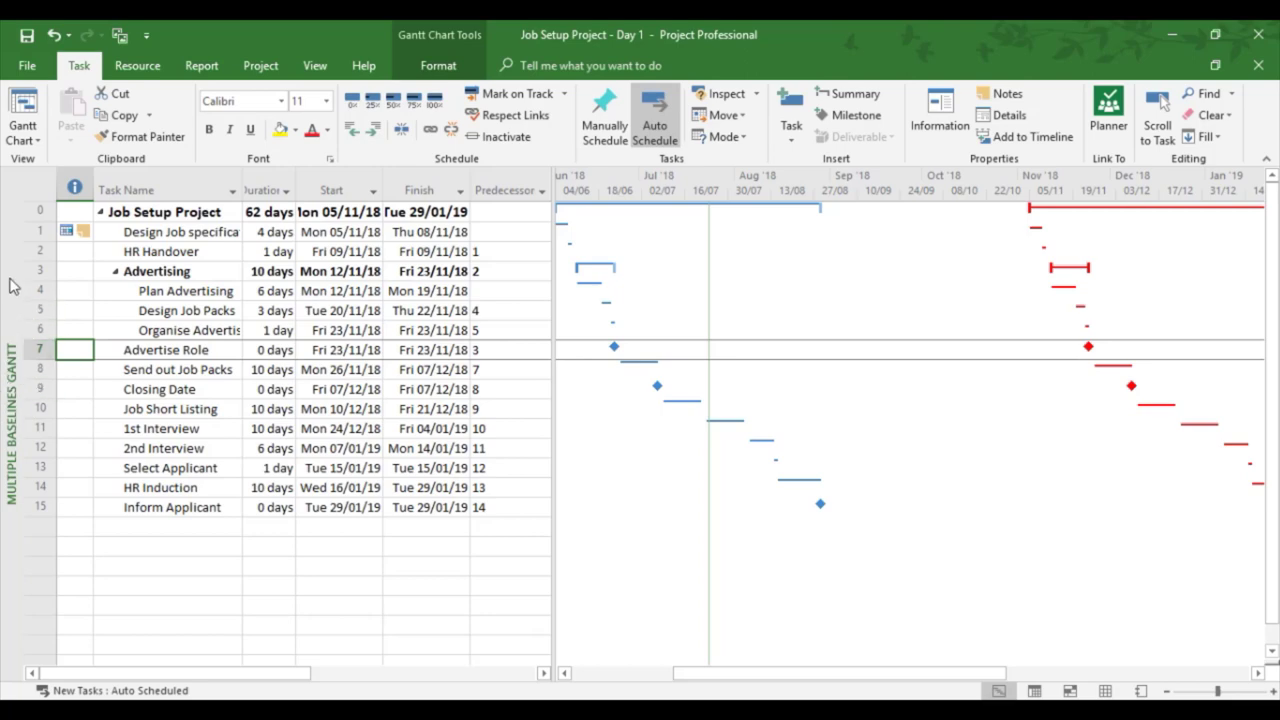
{"action": "left_click", "coordinate": [32, 141]}
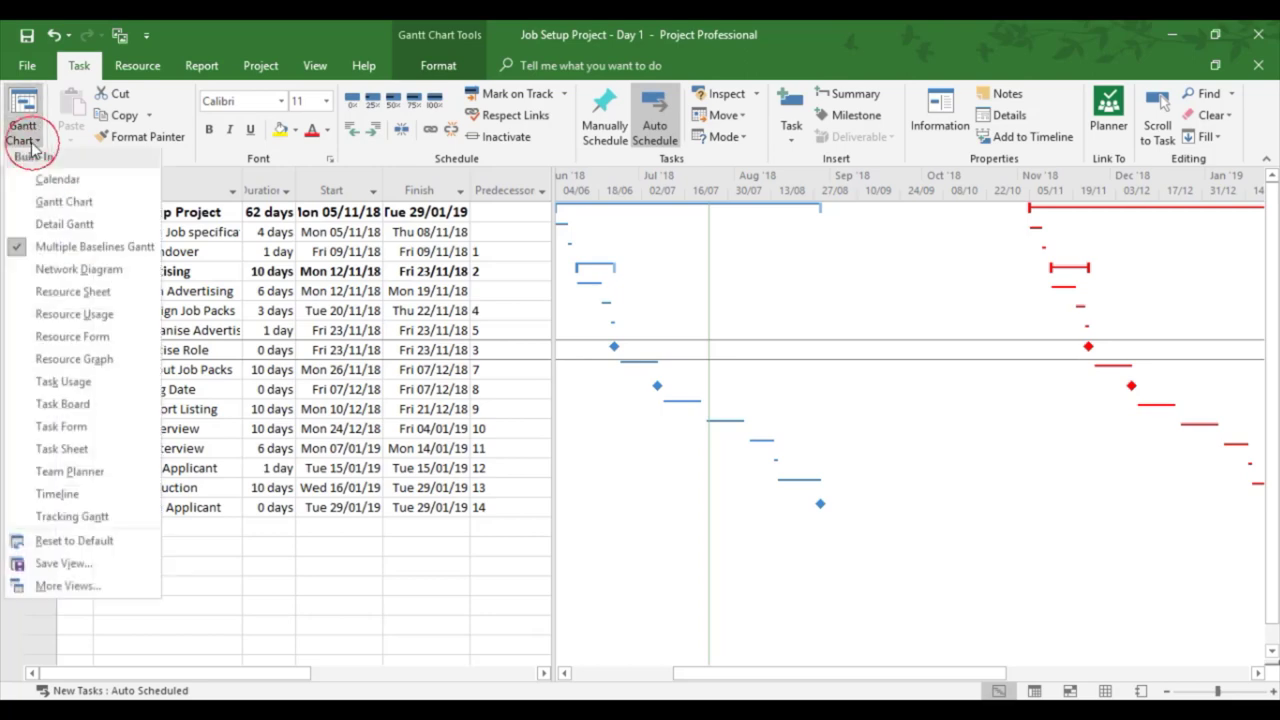
Switch back to the standard Gantt Chart view with resource-labelled bars.
{"action": "left_click", "coordinate": [55, 213]}
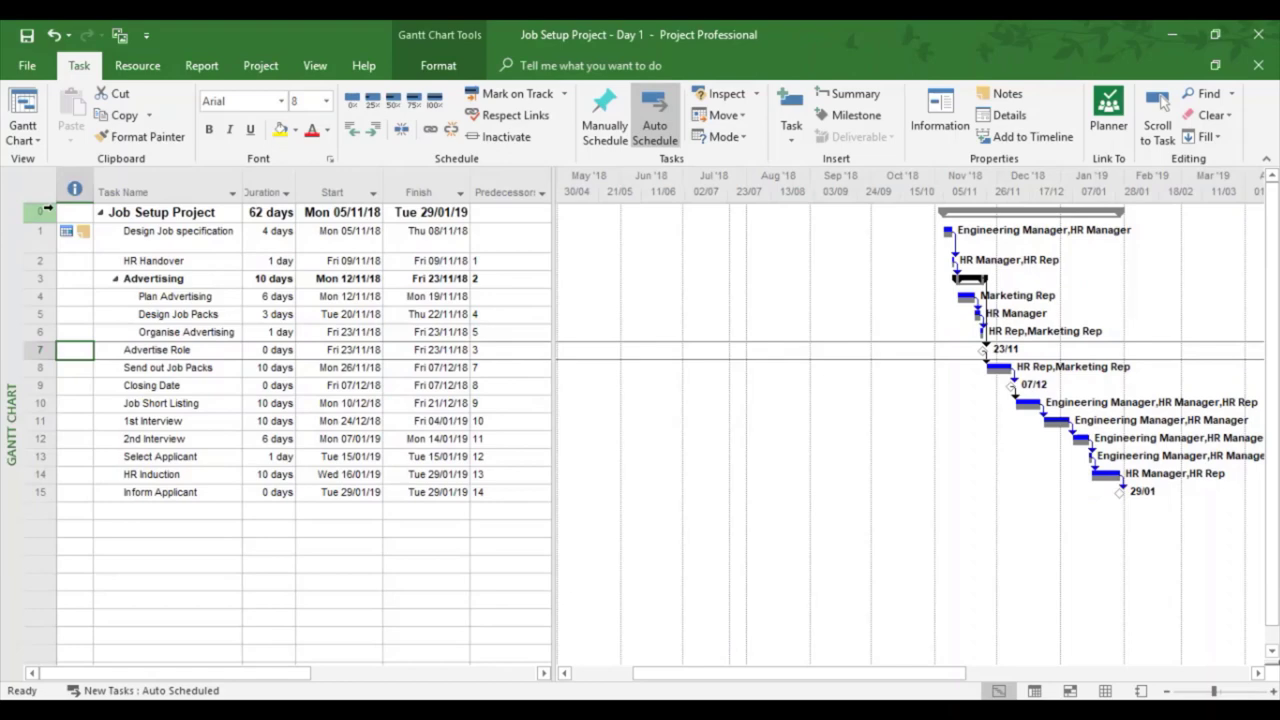
{"action": "left_click", "coordinate": [262, 66]}
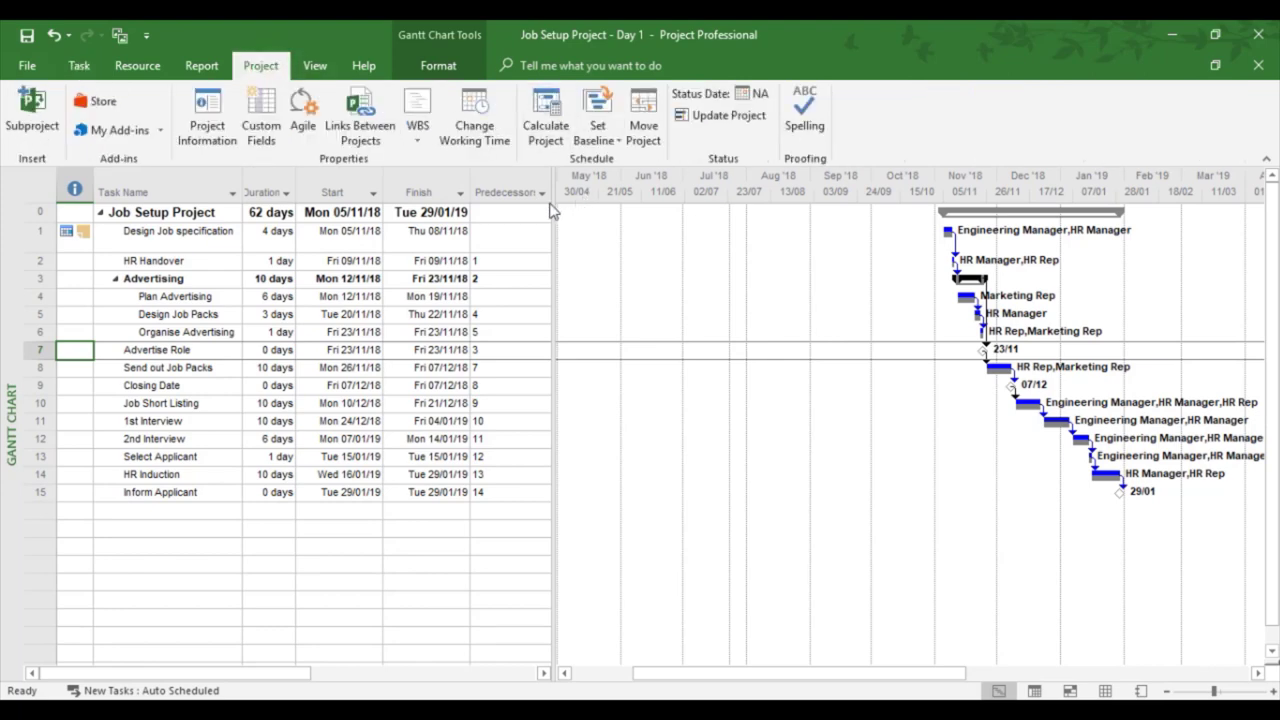
{"action": "left_click", "coordinate": [438, 65]}
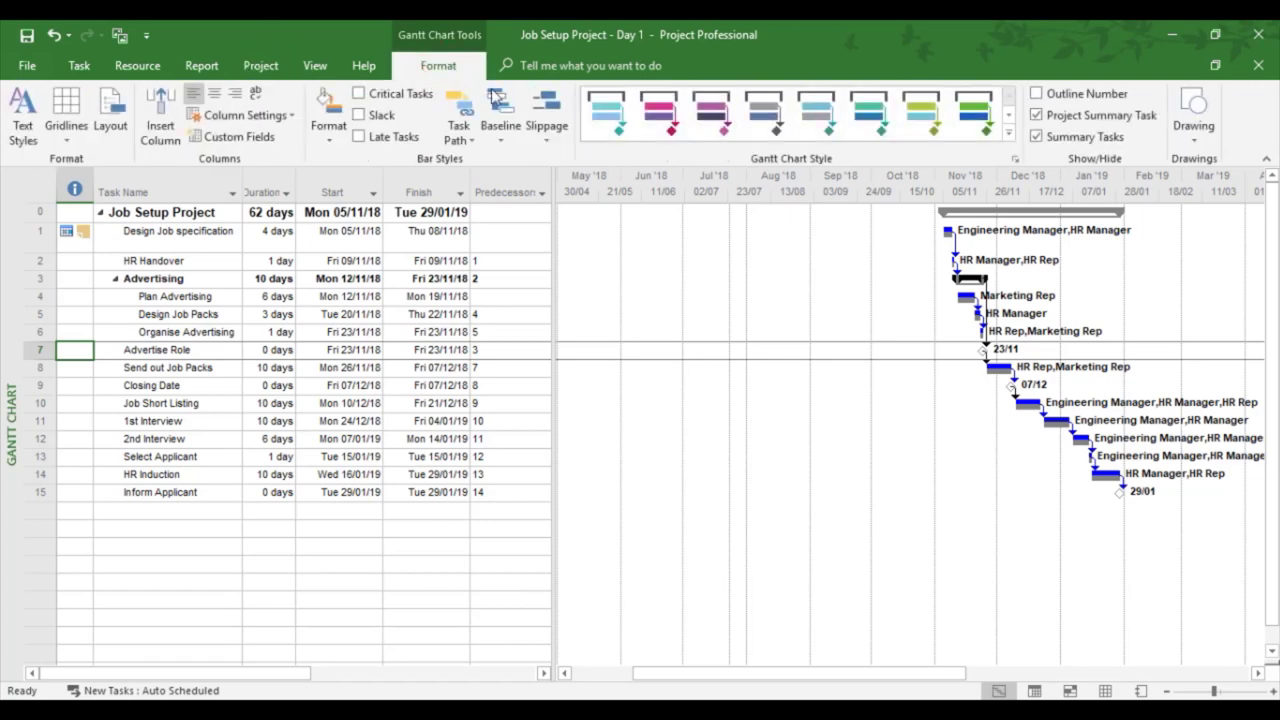
{"action": "left_click", "coordinate": [328, 128]}
{"action": "left_click", "coordinate": [362, 183]}
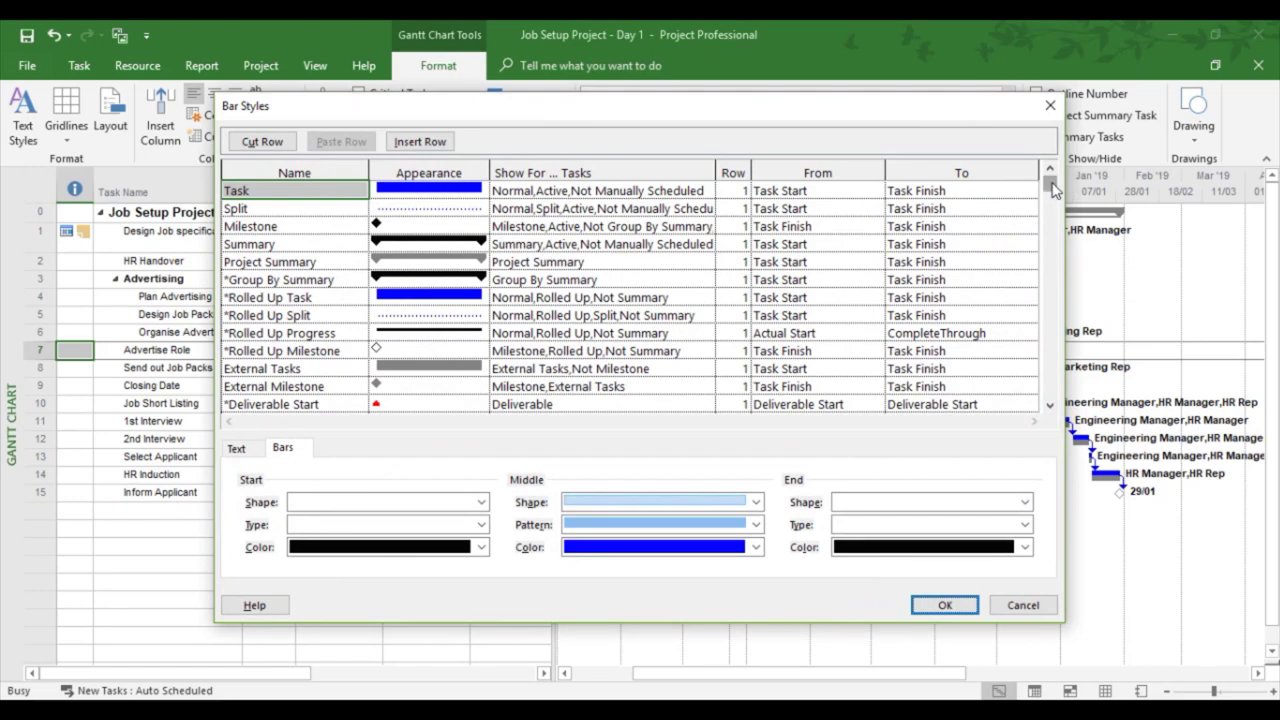
{"action": "left_click_drag", "start_coordinate": [1052, 185], "coordinate": [1056, 236]}
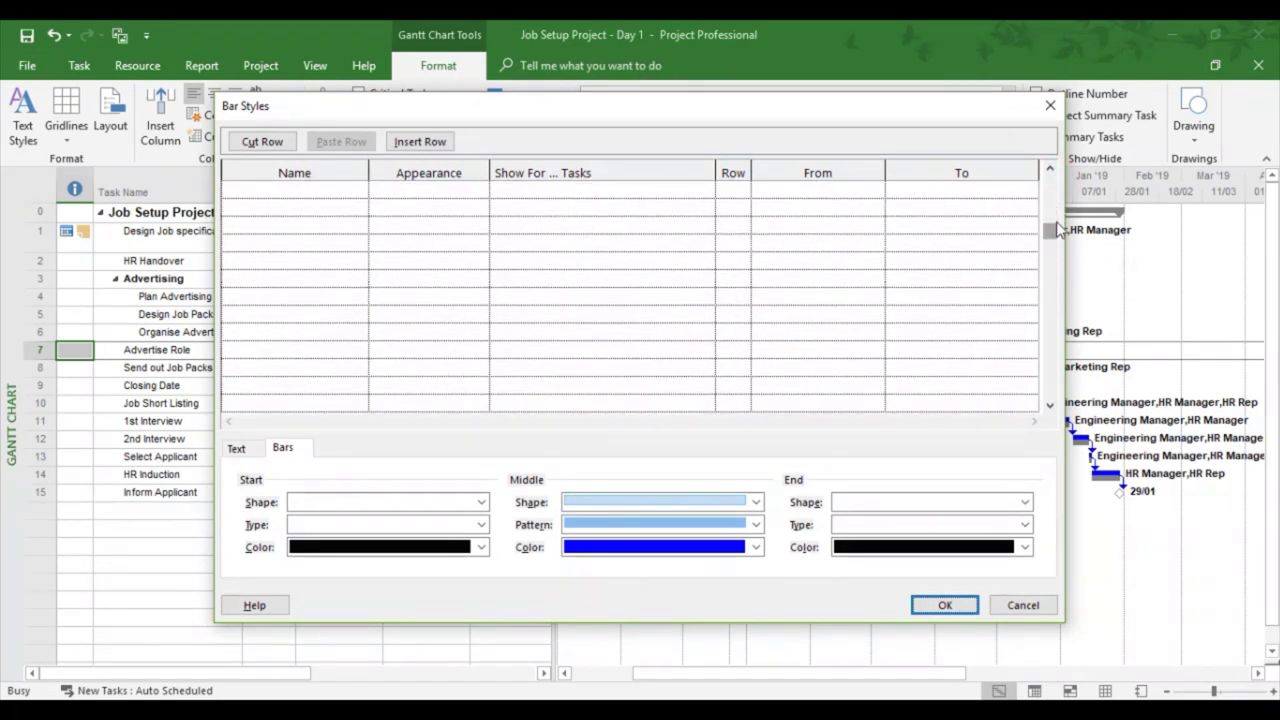
{"action": "left_click", "coordinate": [1050, 173]}
{"action": "left_click", "coordinate": [1050, 173]}
{"action": "left_click", "coordinate": [1050, 174]}
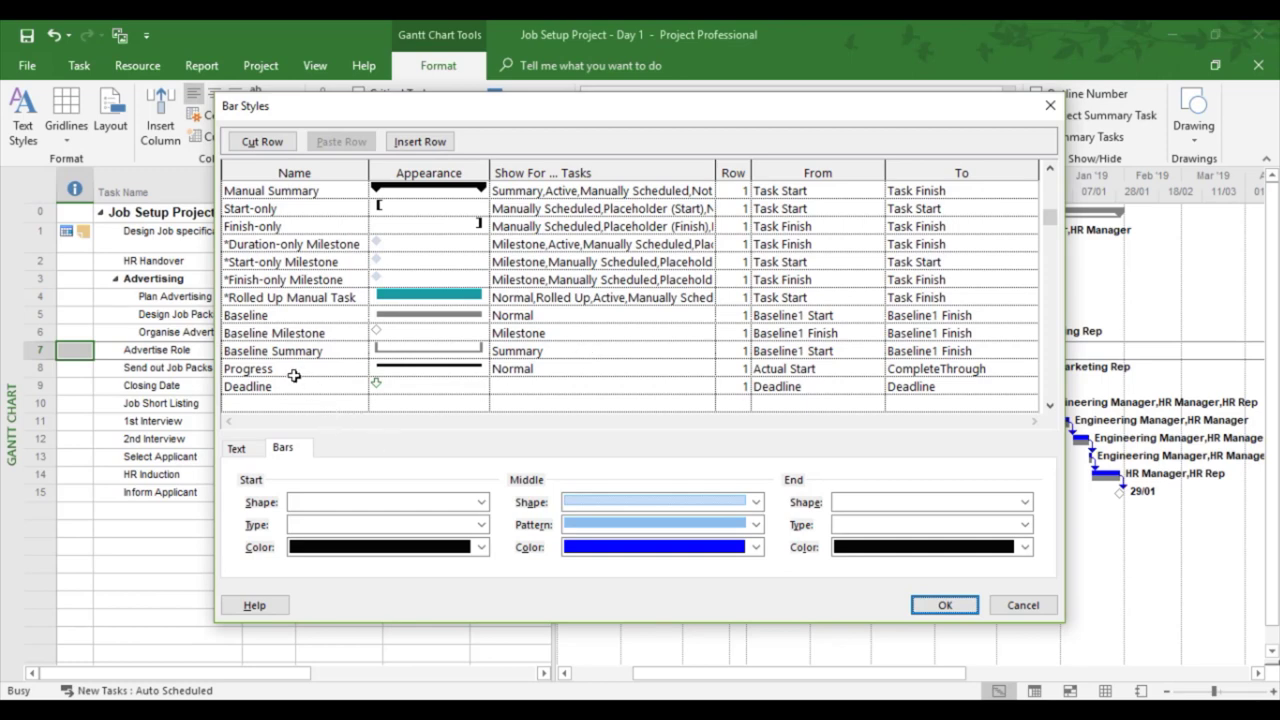
{"action": "left_click", "coordinate": [240, 404]}
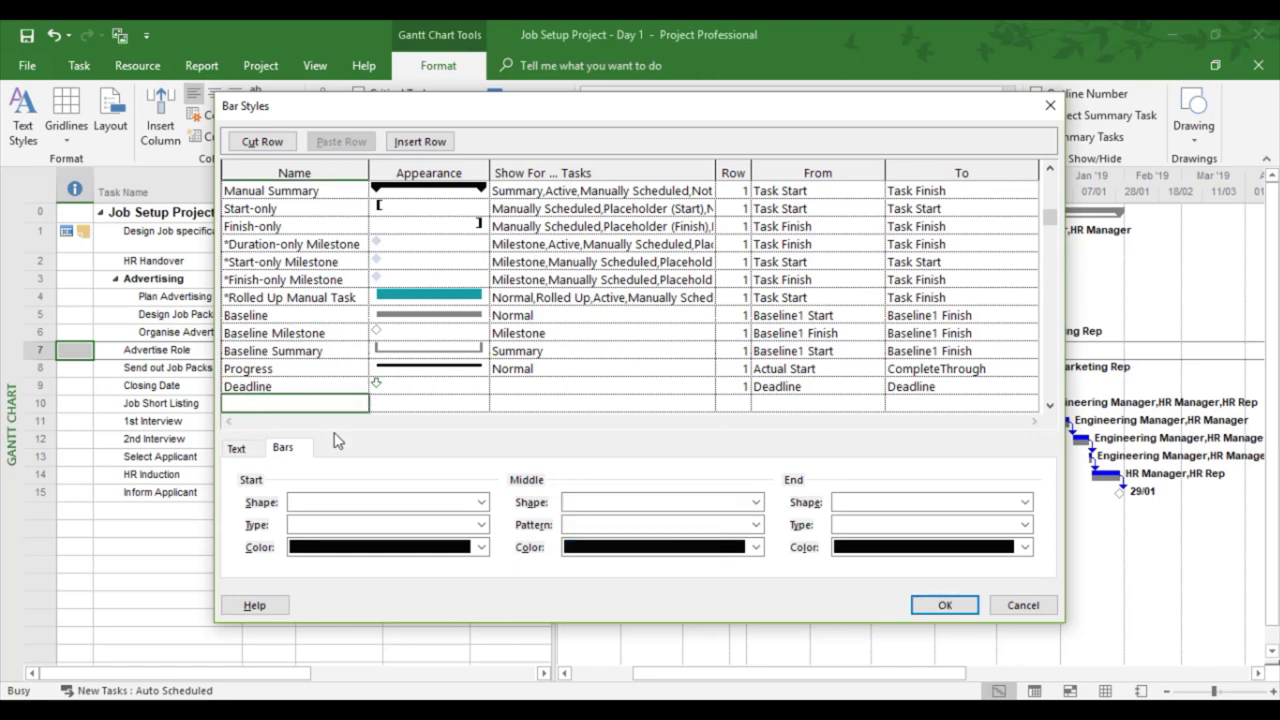
{"action": "left_click", "coordinate": [1040, 605]}
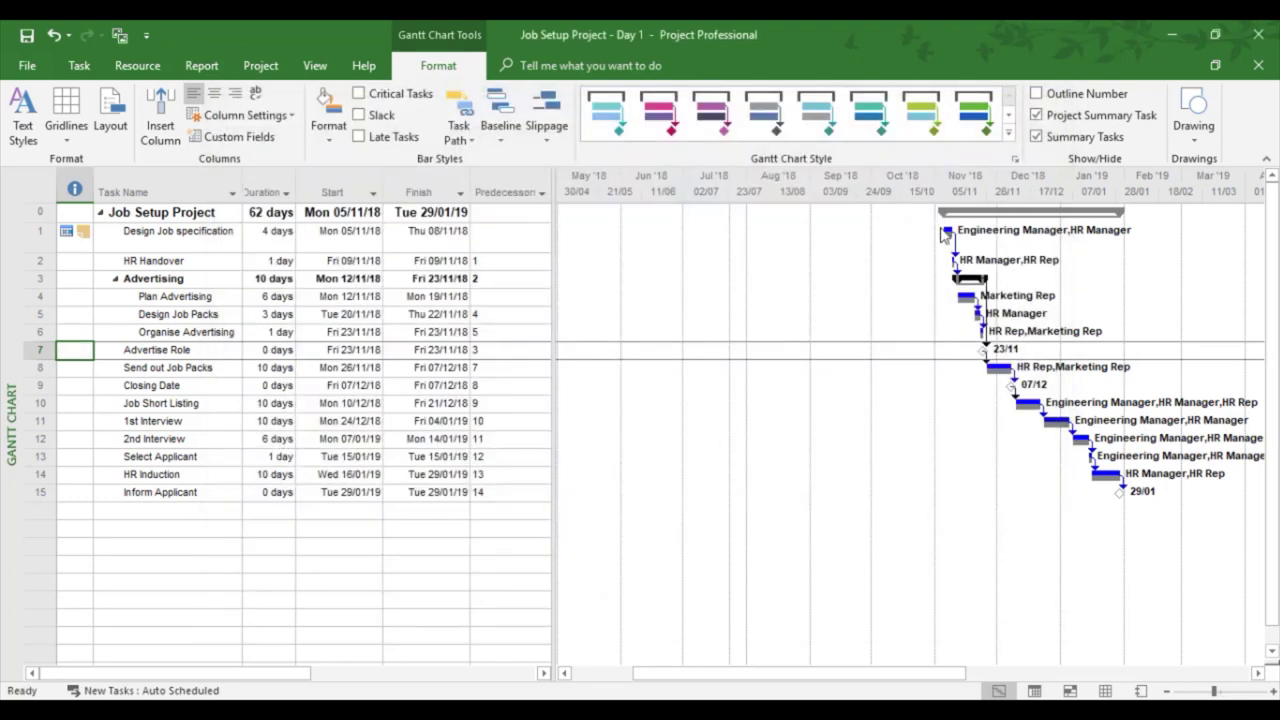
Show the original Baseline bars instead of Baseline 1 in the Gantt chart.
{"action": "left_click", "coordinate": [494, 136]}
{"action": "left_click", "coordinate": [540, 160]}
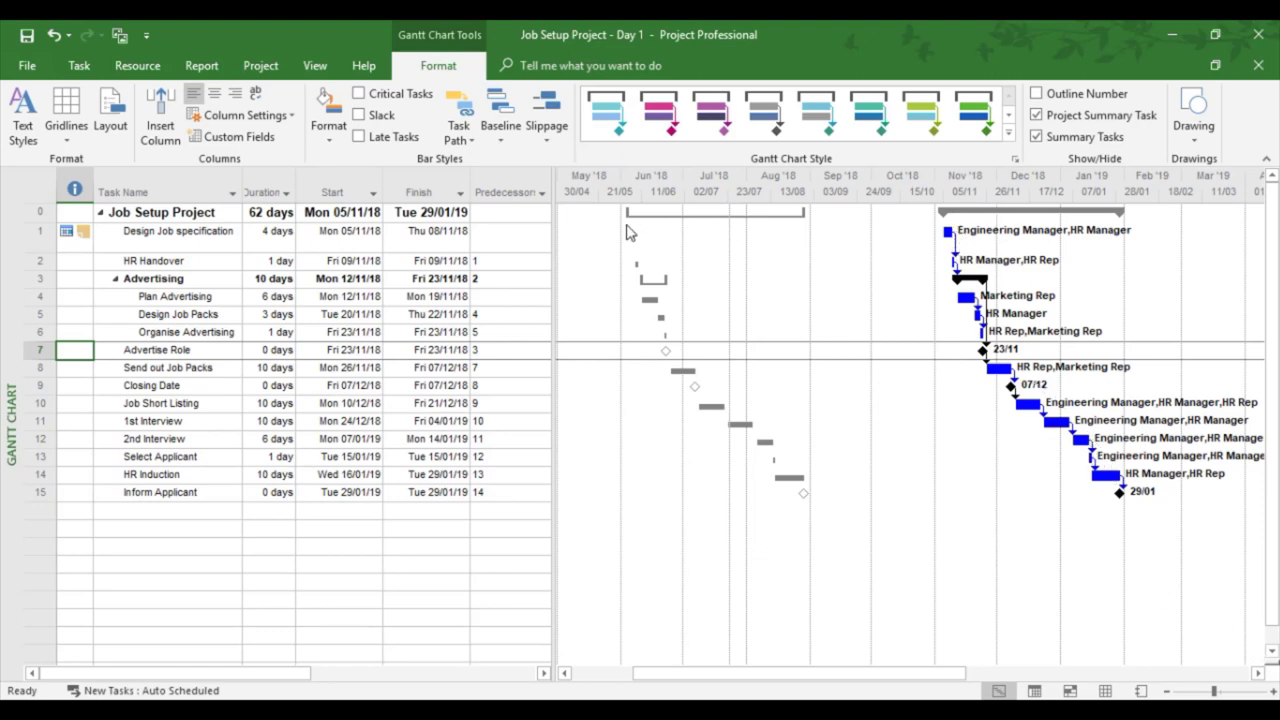
{"action": "left_click", "coordinate": [791, 491]}
{"action": "left_click", "coordinate": [330, 141]}
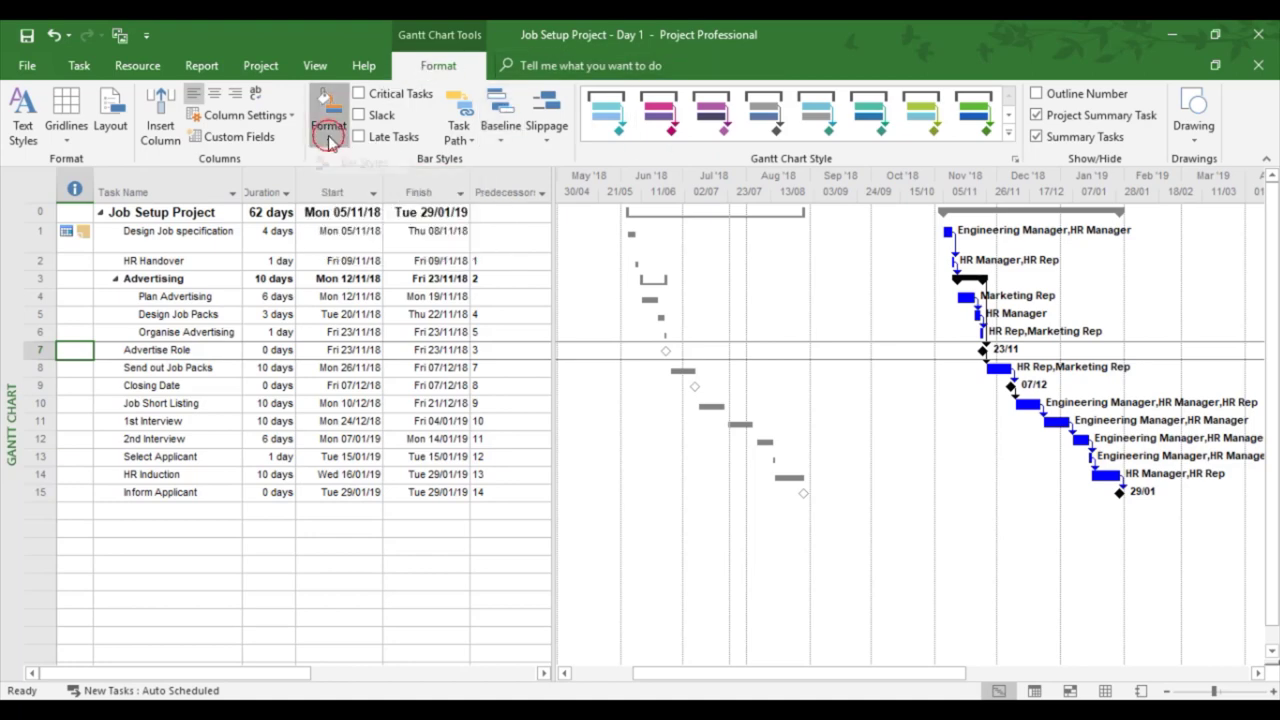
Add a new bar style row named Baseline 1 in Bar Styles.
{"action": "left_click", "coordinate": [362, 187]}
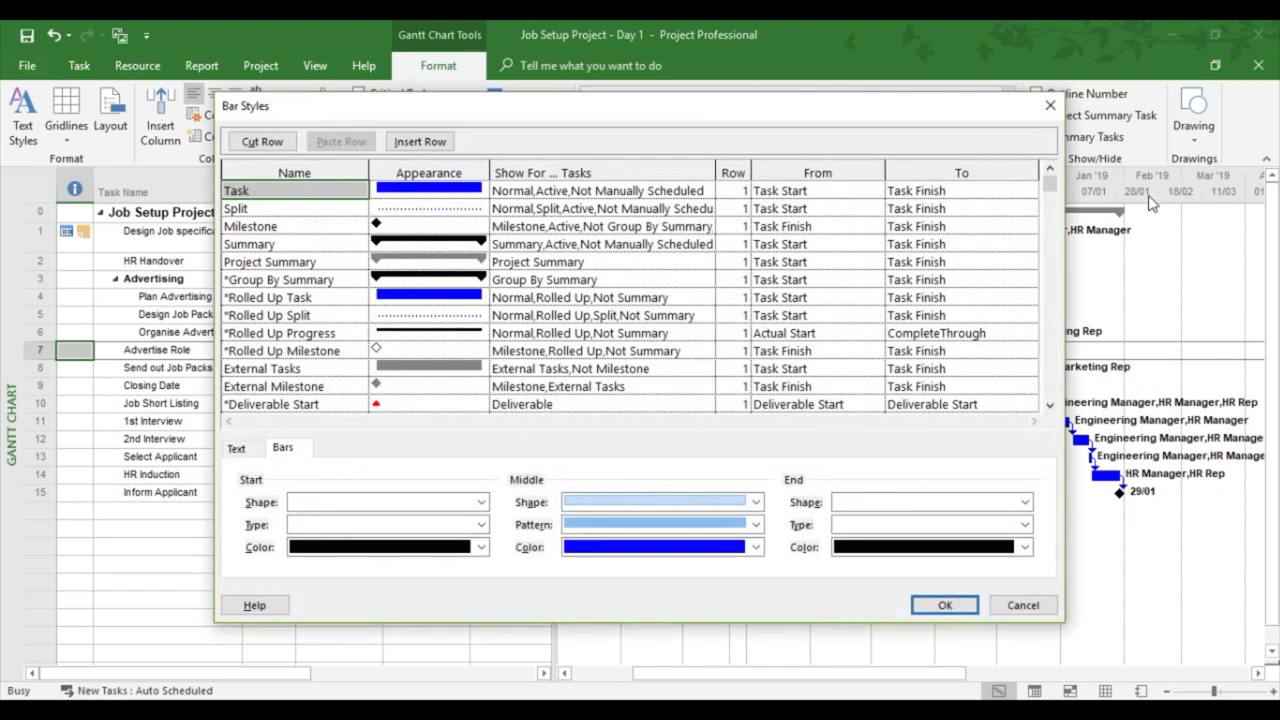
{"action": "left_click_drag", "start_coordinate": [1048, 192], "coordinate": [1048, 226]}
{"action": "left_click", "coordinate": [292, 208]}
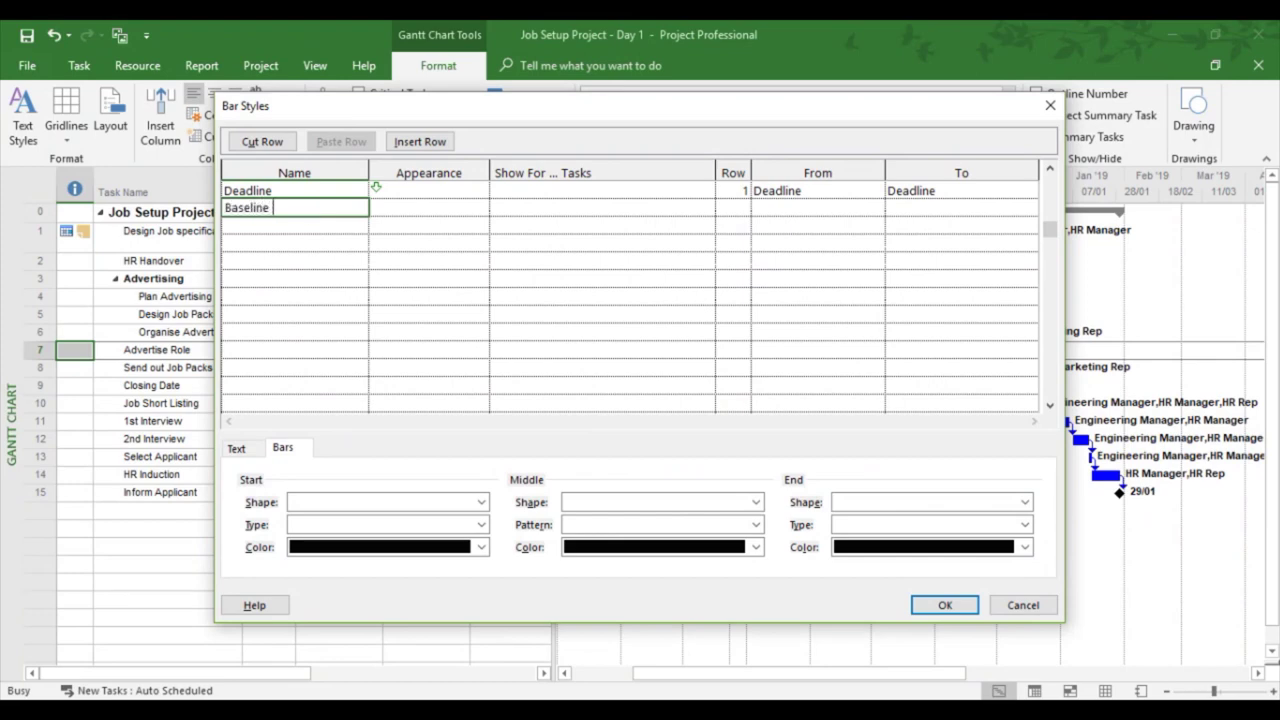
{"action": "left_click", "coordinate": [447, 209]}
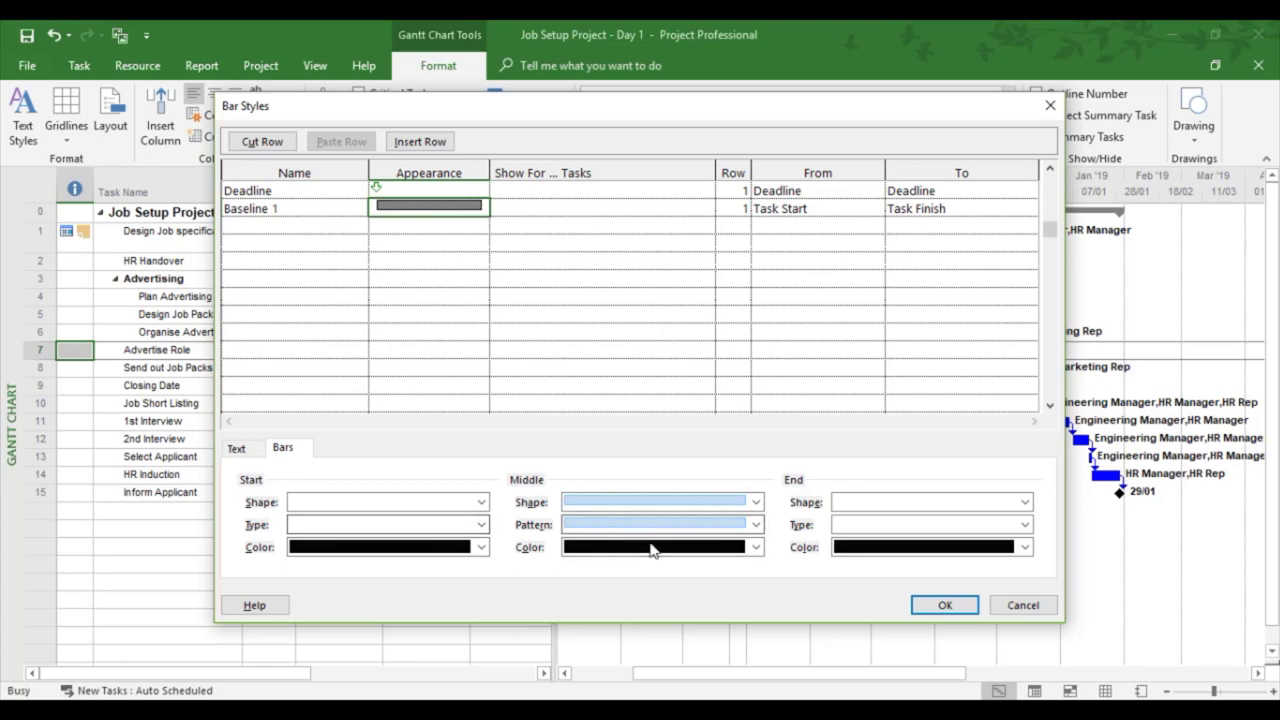
Give the Baseline 1 middle bar a solid pattern in dark orange.
{"action": "left_click", "coordinate": [756, 502]}
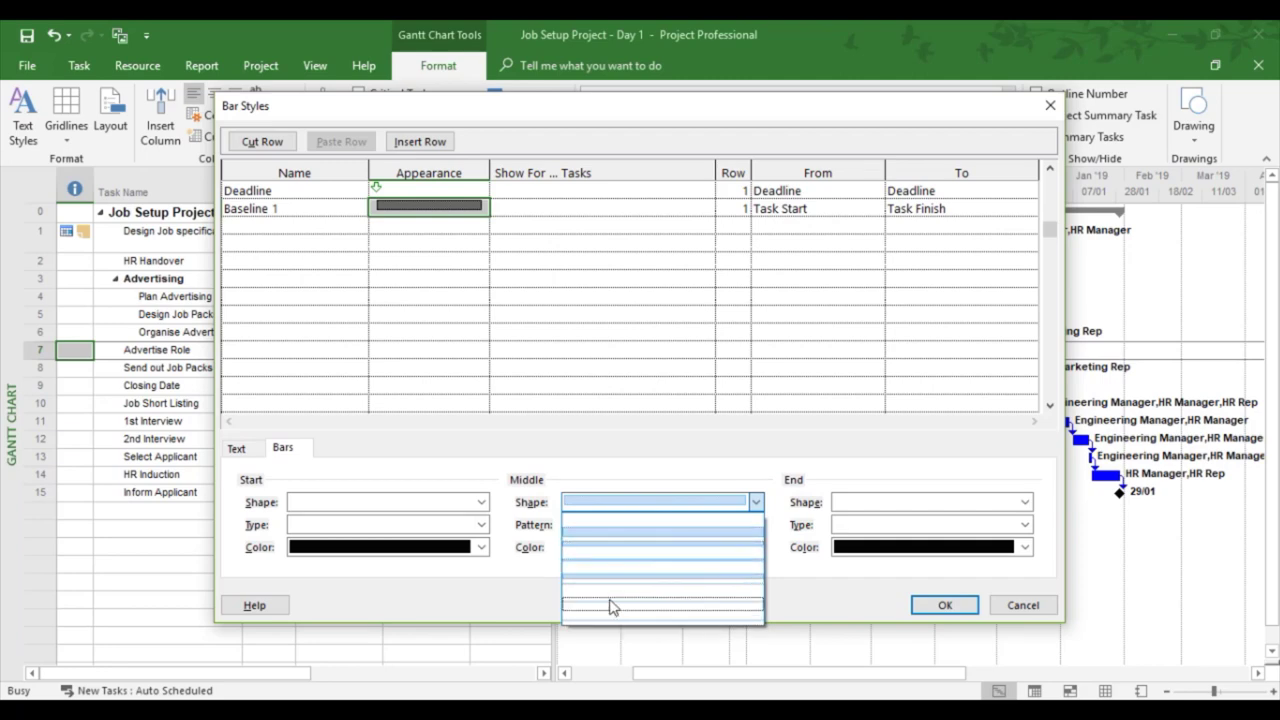
{"action": "left_click", "coordinate": [641, 531]}
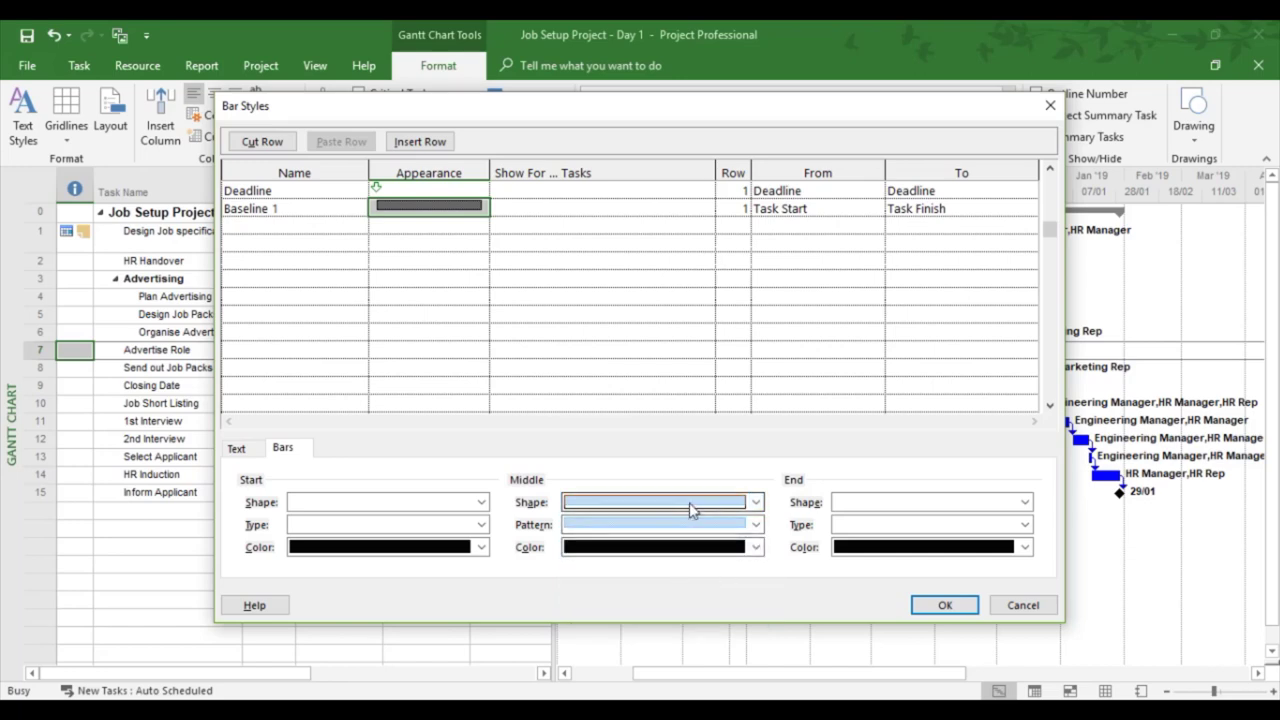
{"action": "left_click", "coordinate": [756, 525]}
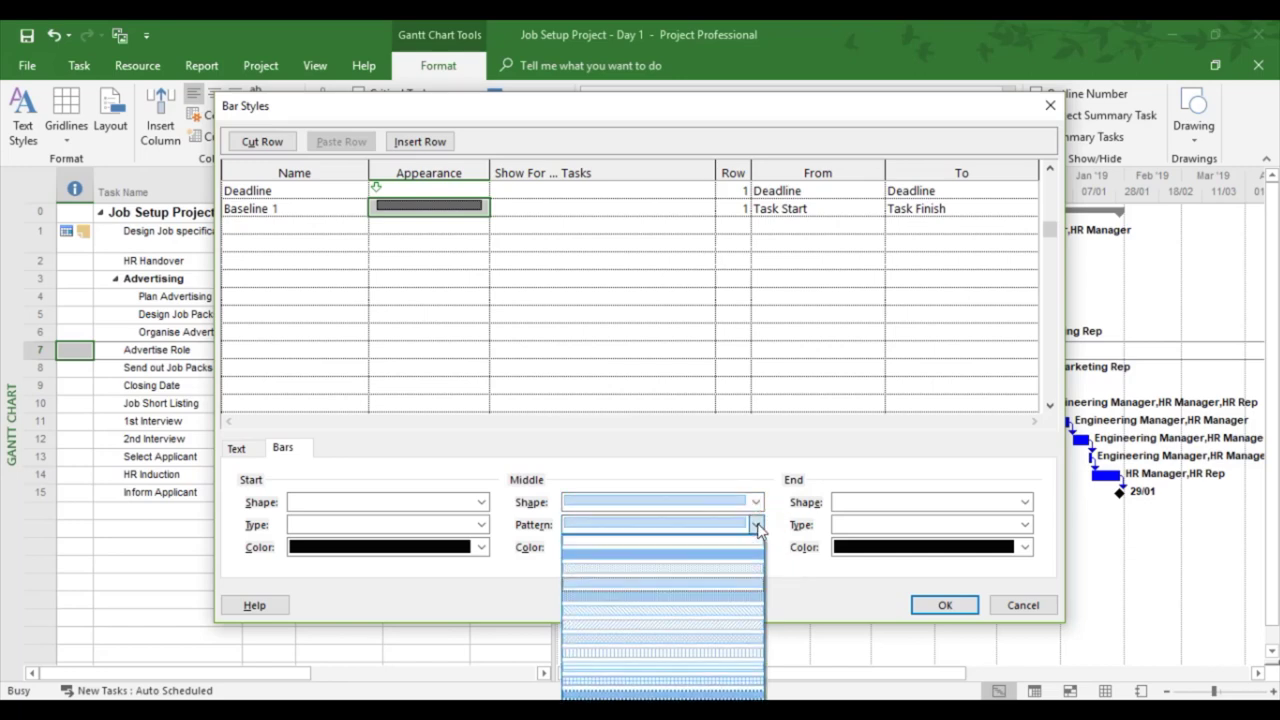
{"action": "left_click", "coordinate": [665, 565]}
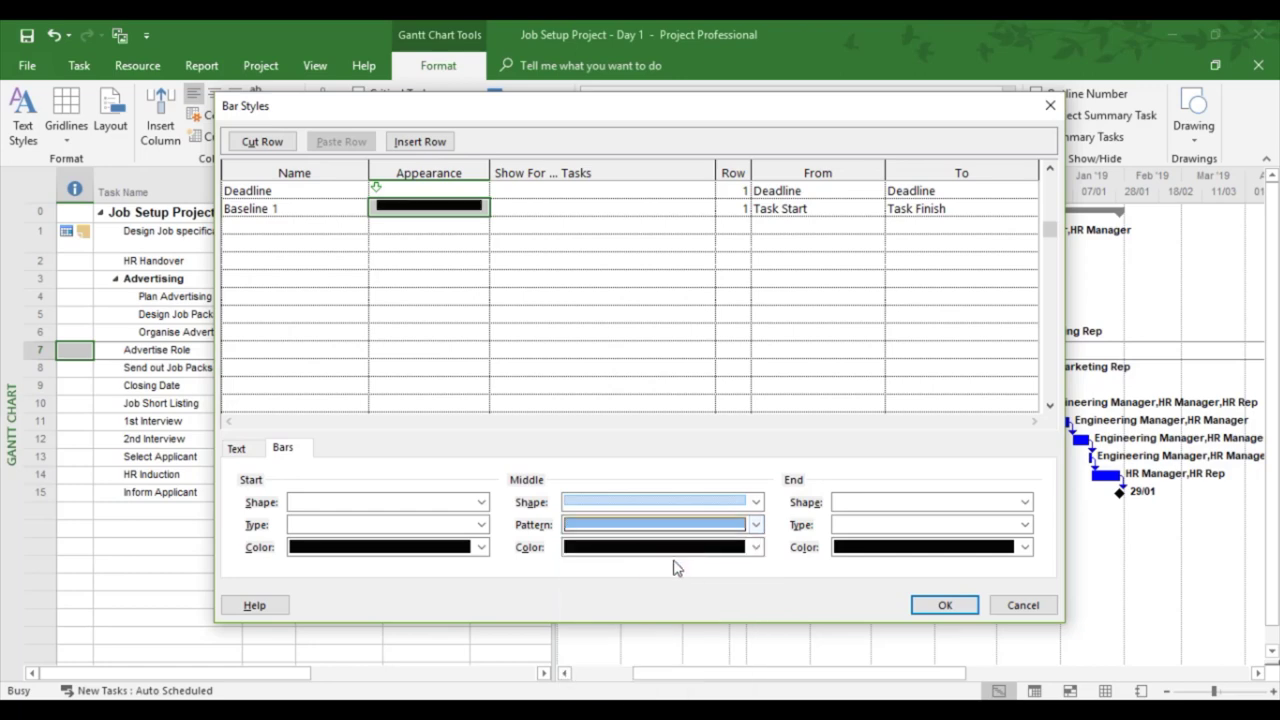
{"action": "left_click", "coordinate": [755, 547]}
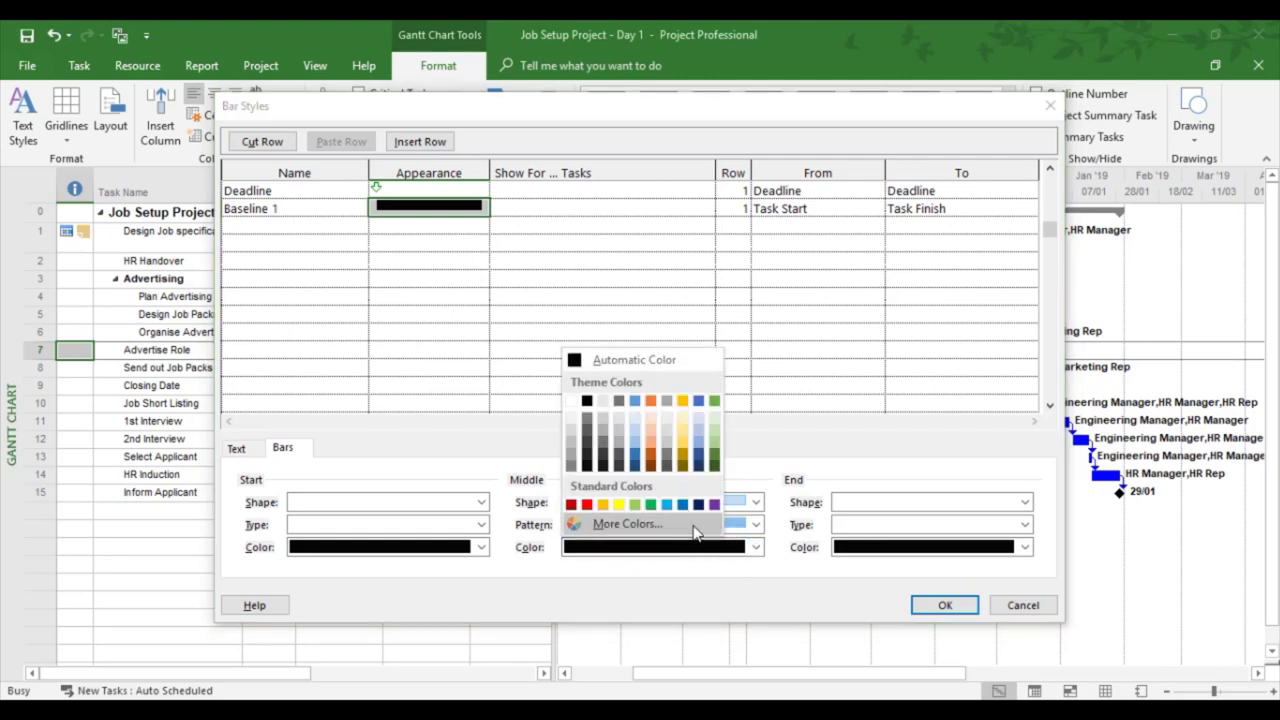
{"action": "left_click", "coordinate": [652, 462]}
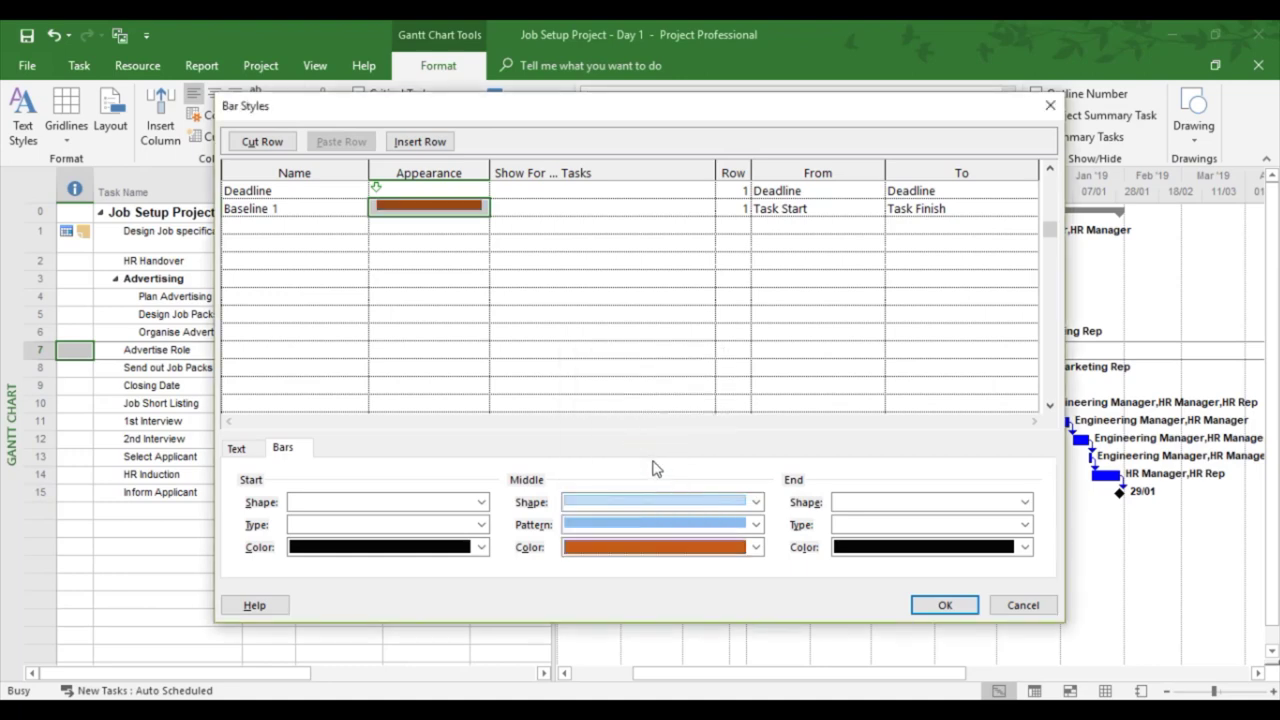
Put blue triangles at the start and end of the Baseline 1 bar.
{"action": "left_click", "coordinate": [330, 502]}
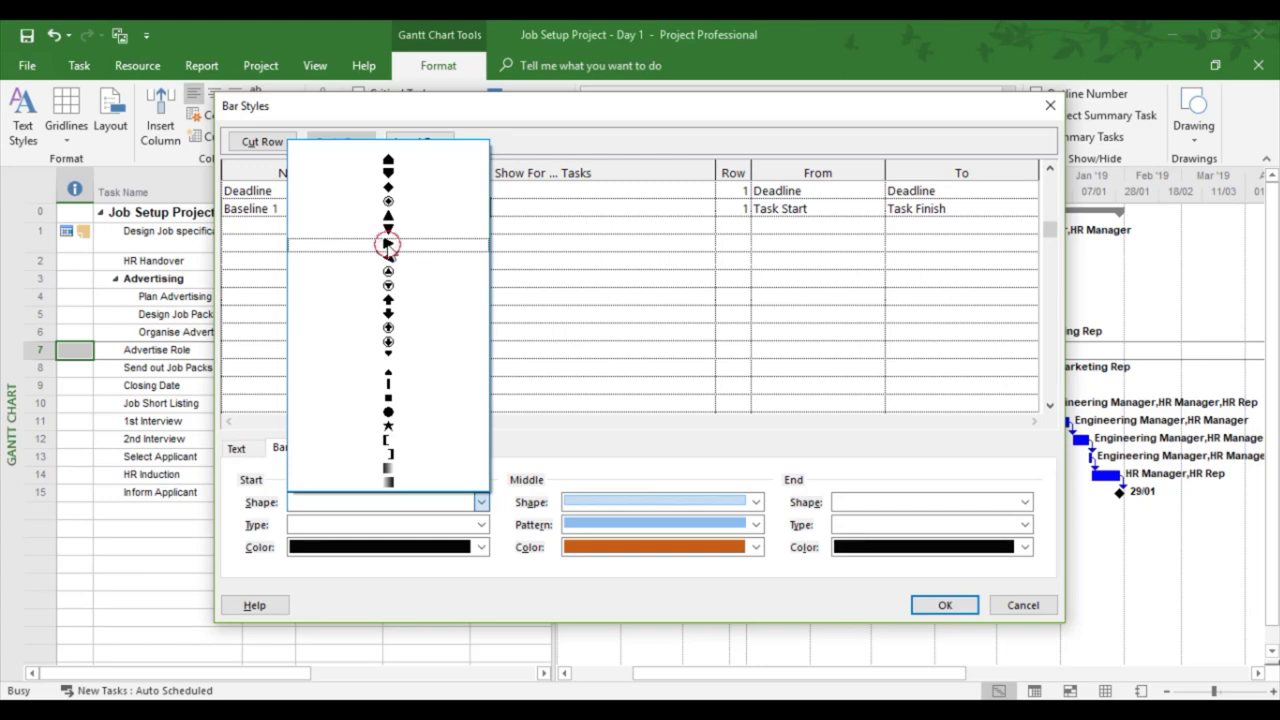
{"action": "left_click", "coordinate": [389, 246]}
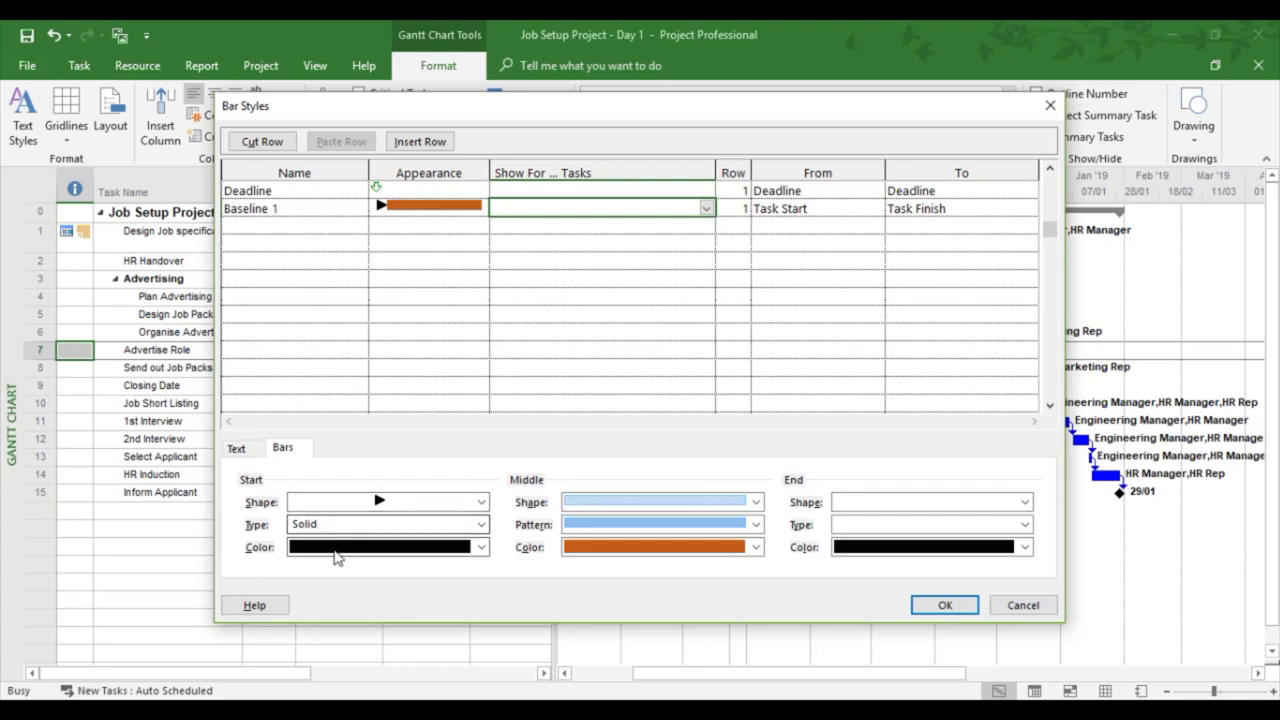
{"action": "left_click", "coordinate": [481, 548]}
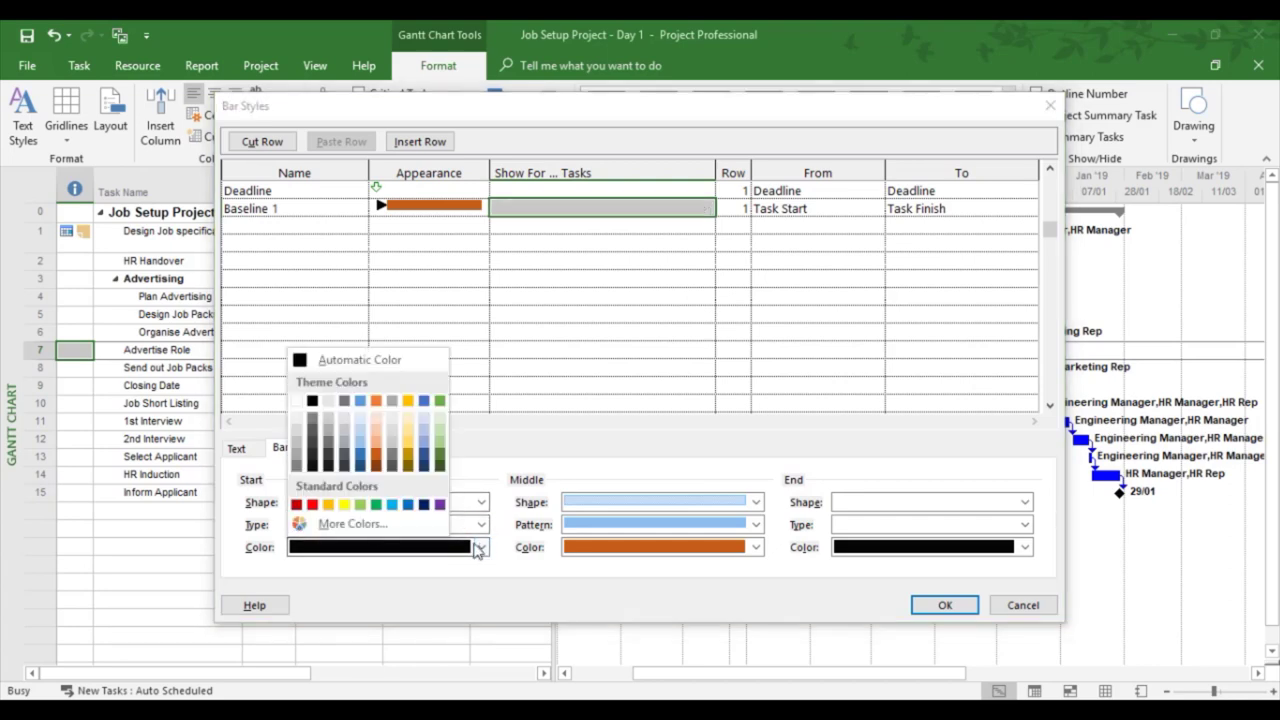
{"action": "left_click", "coordinate": [409, 505]}
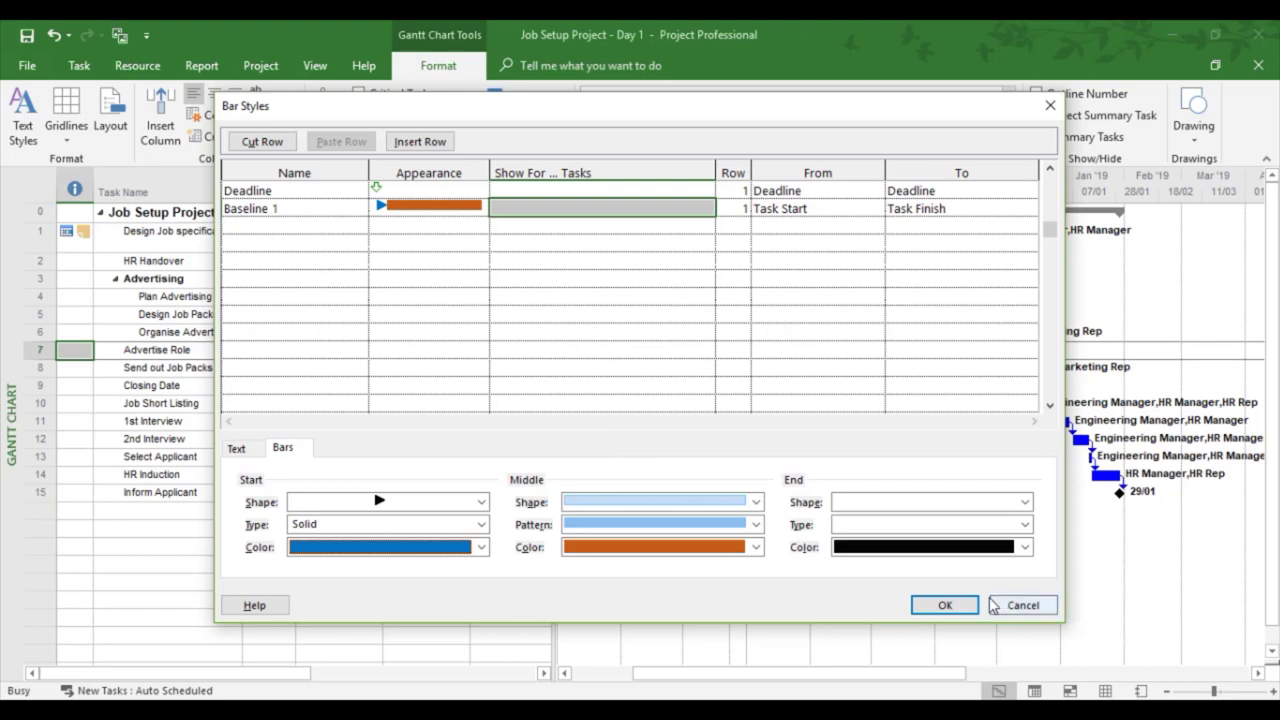
{"action": "left_click", "coordinate": [900, 503]}
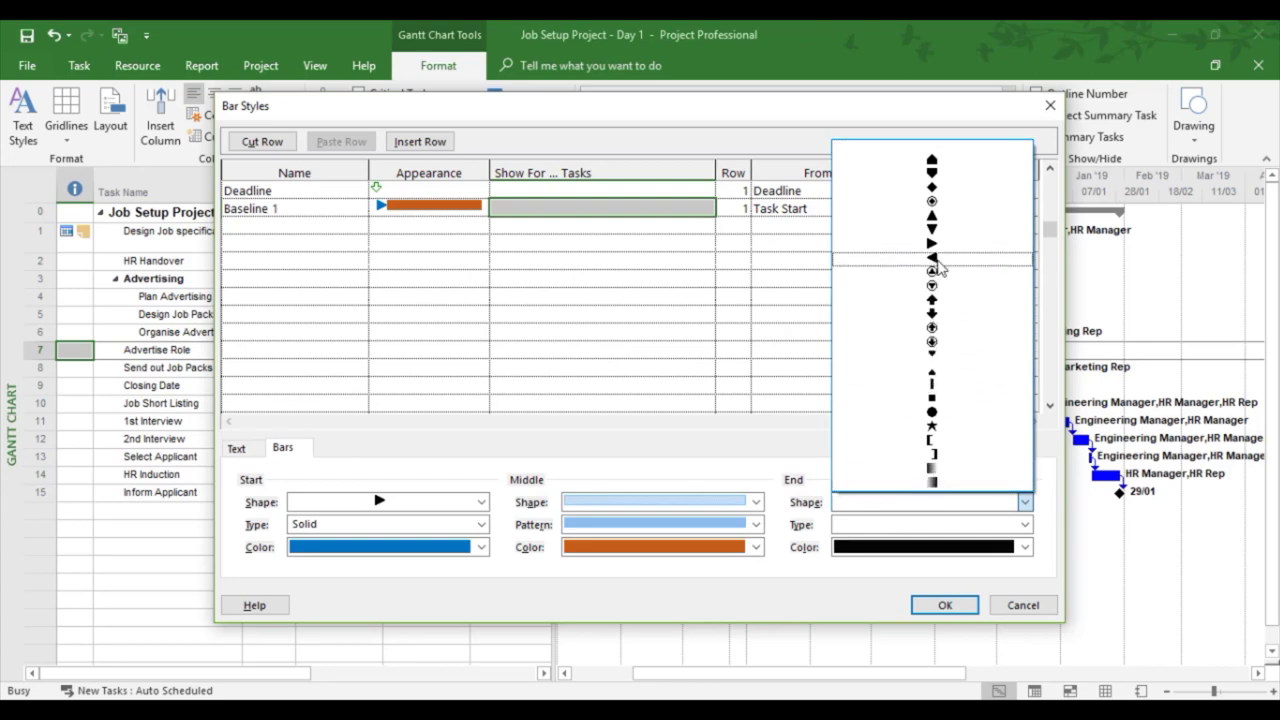
{"action": "left_click", "coordinate": [933, 259]}
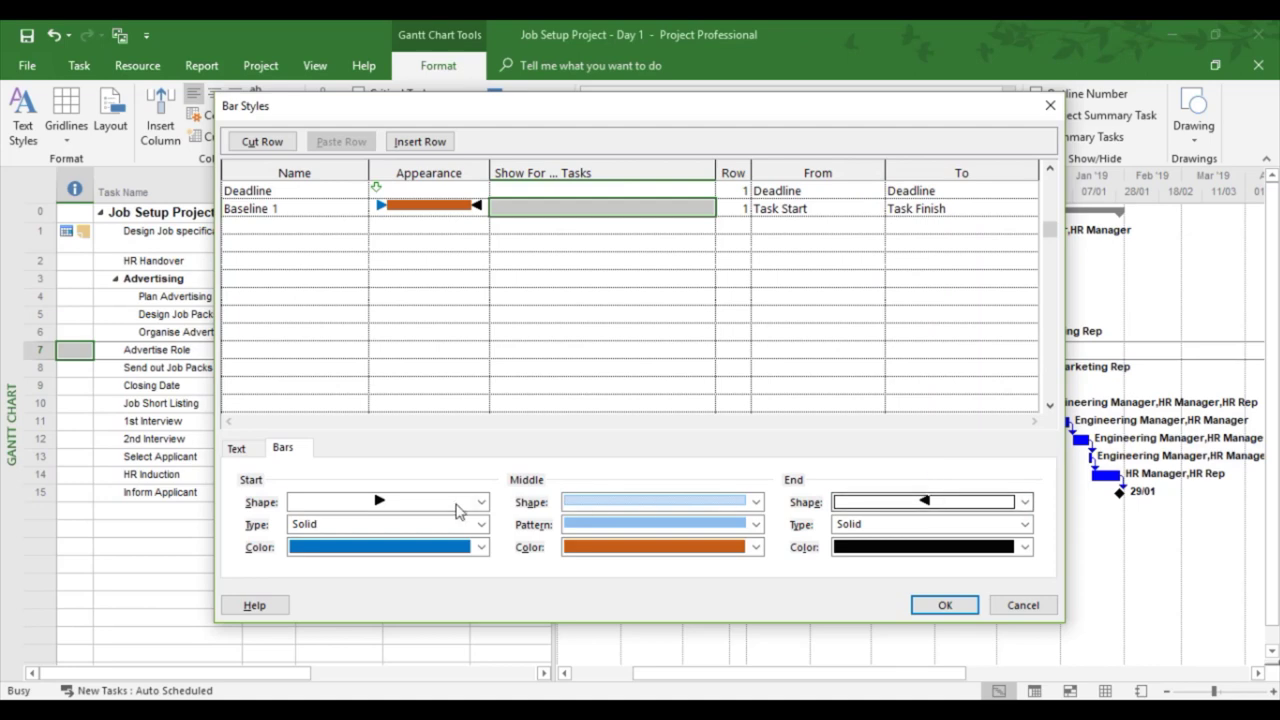
{"action": "left_click", "coordinate": [1025, 547]}
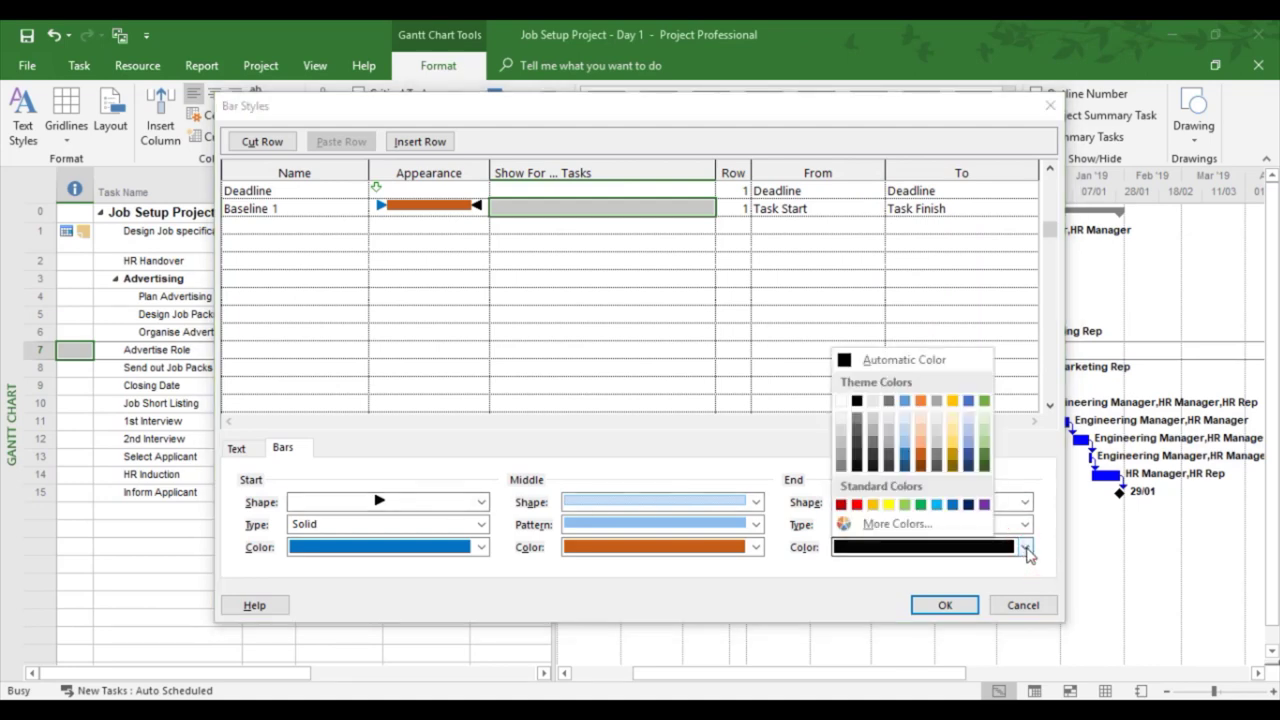
{"action": "left_click", "coordinate": [953, 504]}
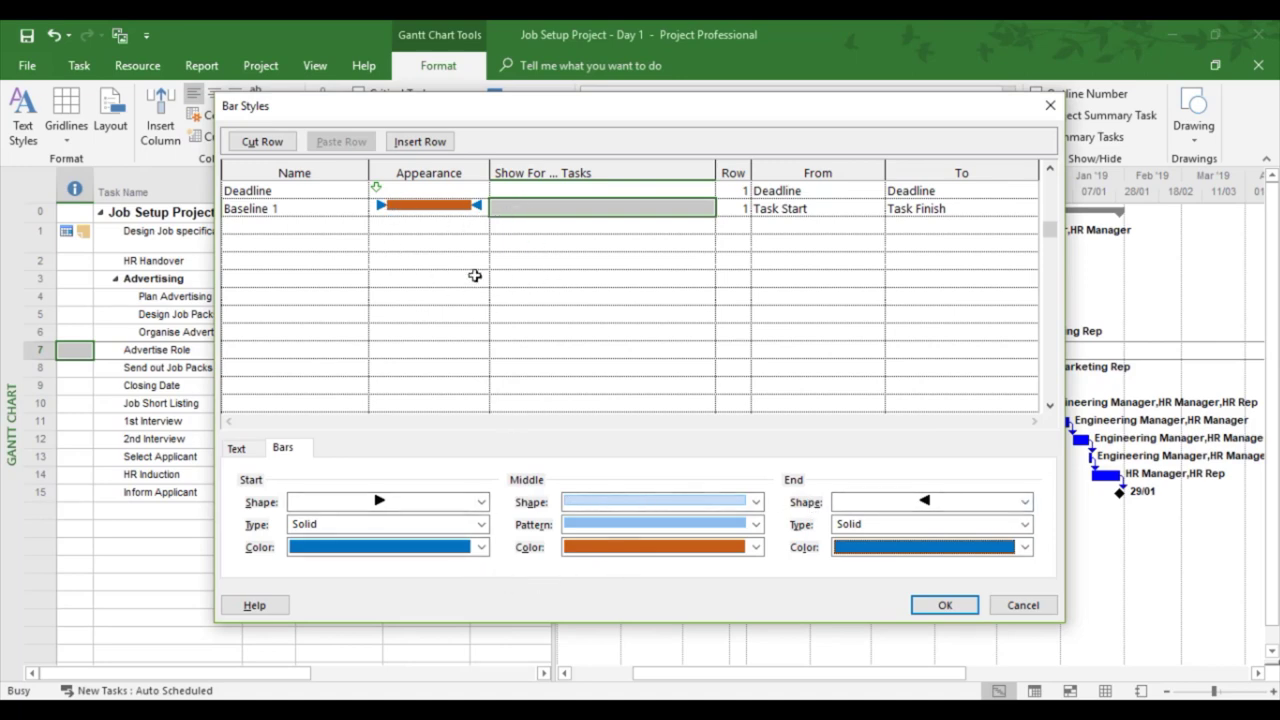
Make the Baseline 1 bar style start from Baseline1 Start.
{"action": "left_click", "coordinate": [808, 212]}
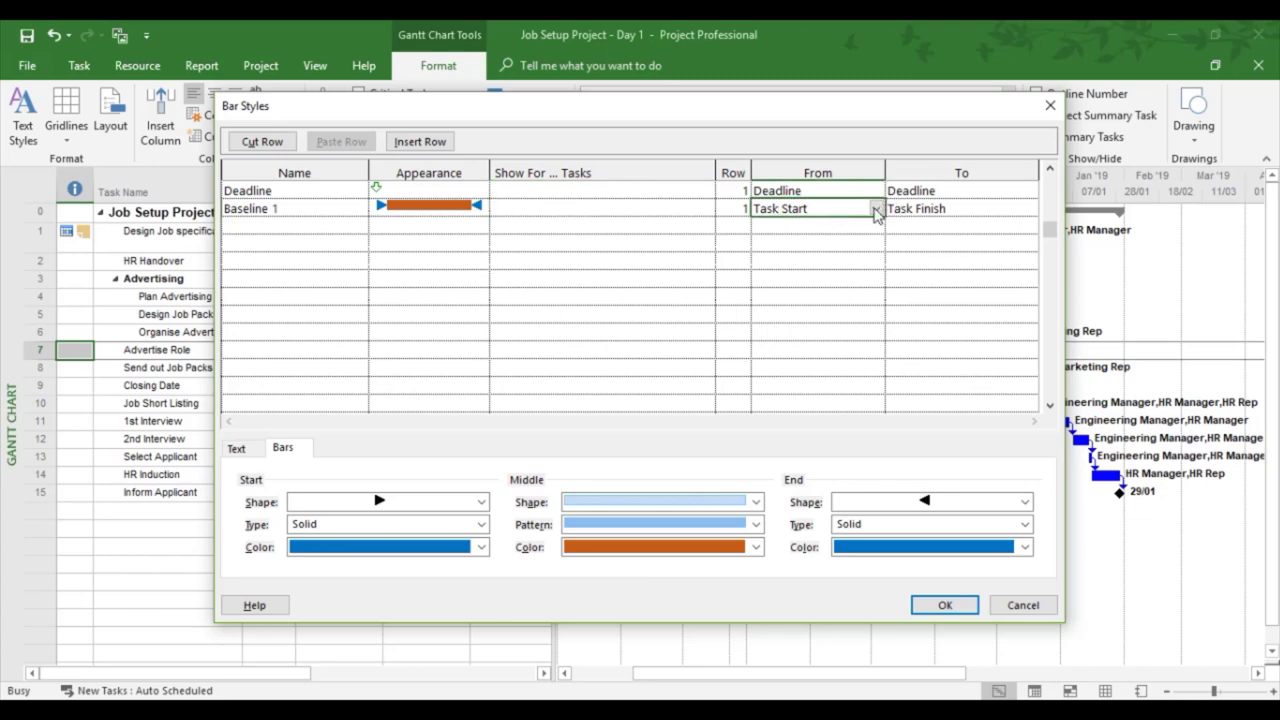
{"action": "left_click", "coordinate": [876, 209]}
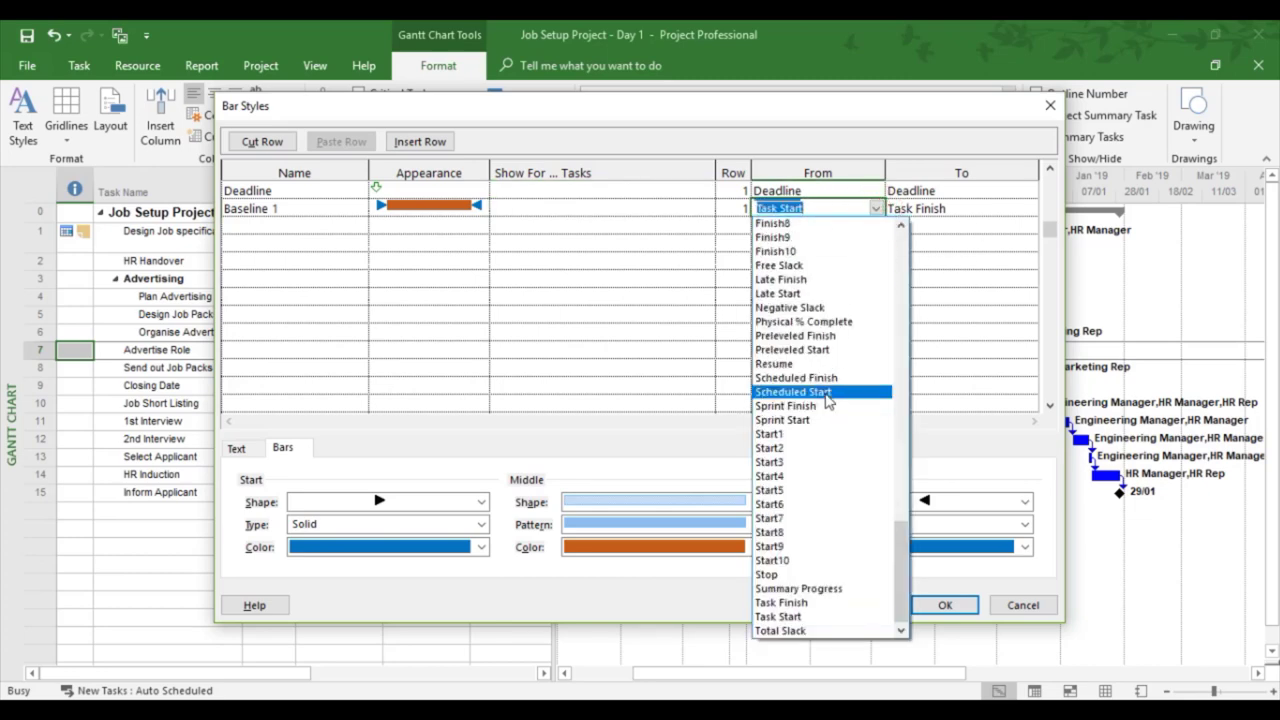
{"action": "scroll", "coordinate": [828, 398], "scroll_direction": "up", "scroll_amount": 8}
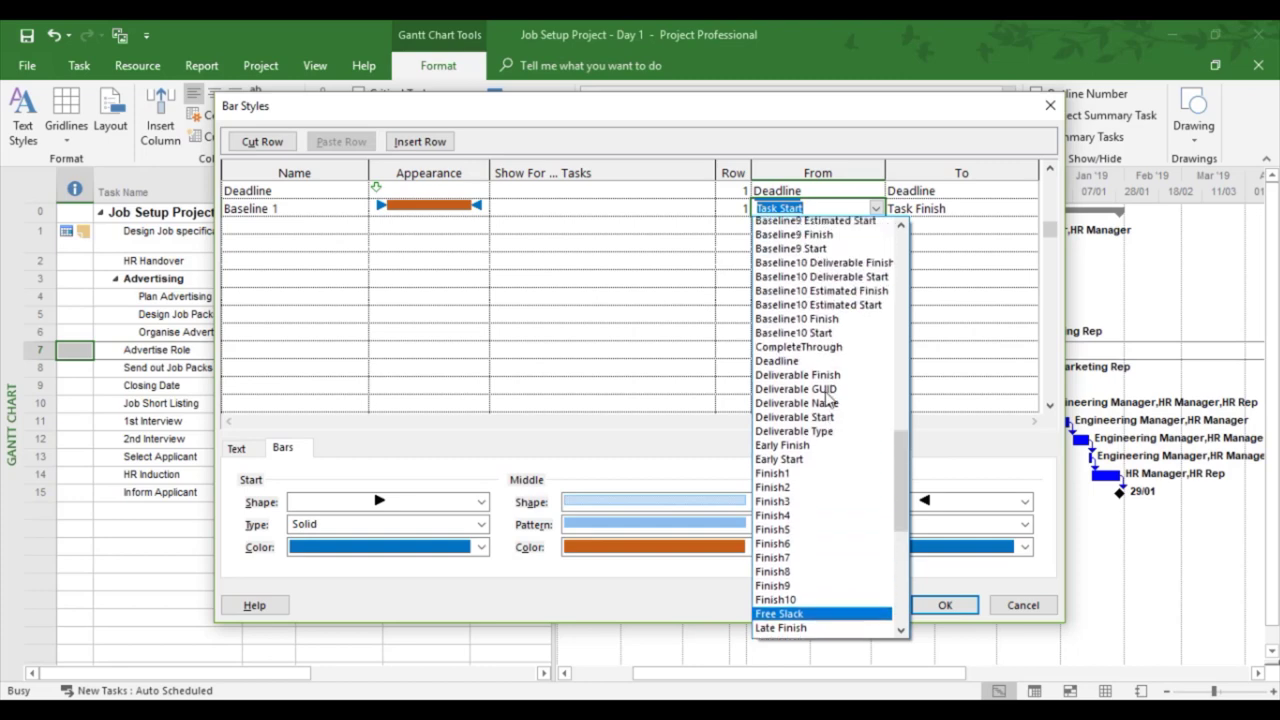
{"action": "scroll", "coordinate": [828, 398], "scroll_direction": "up", "scroll_amount": 3}
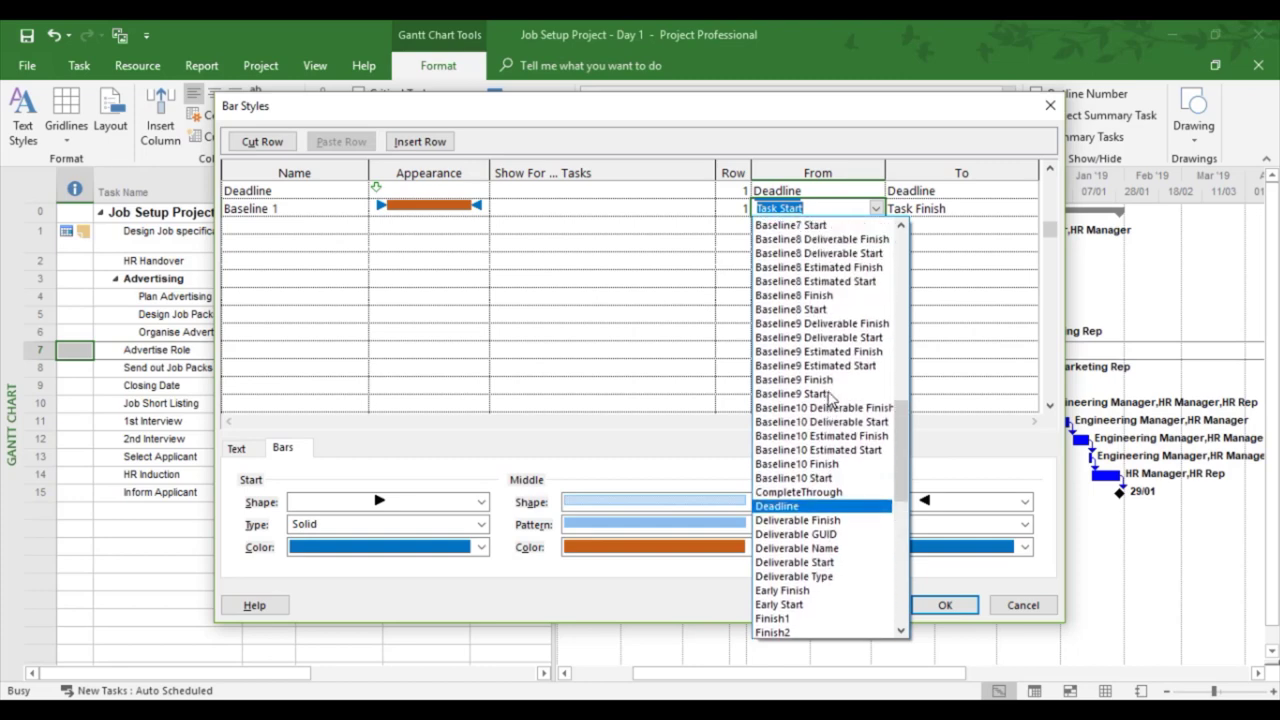
{"action": "scroll", "coordinate": [828, 398], "scroll_direction": "up", "scroll_amount": 6}
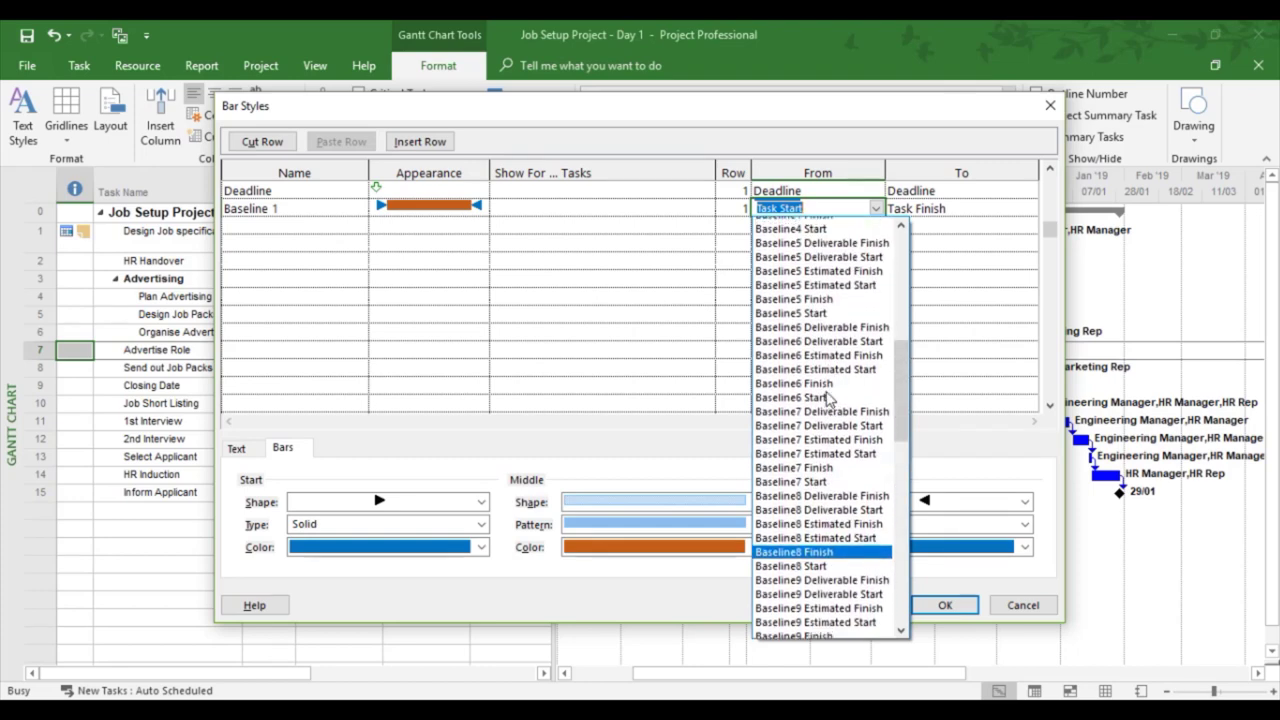
{"action": "scroll", "coordinate": [828, 398], "scroll_direction": "up", "scroll_amount": 6}
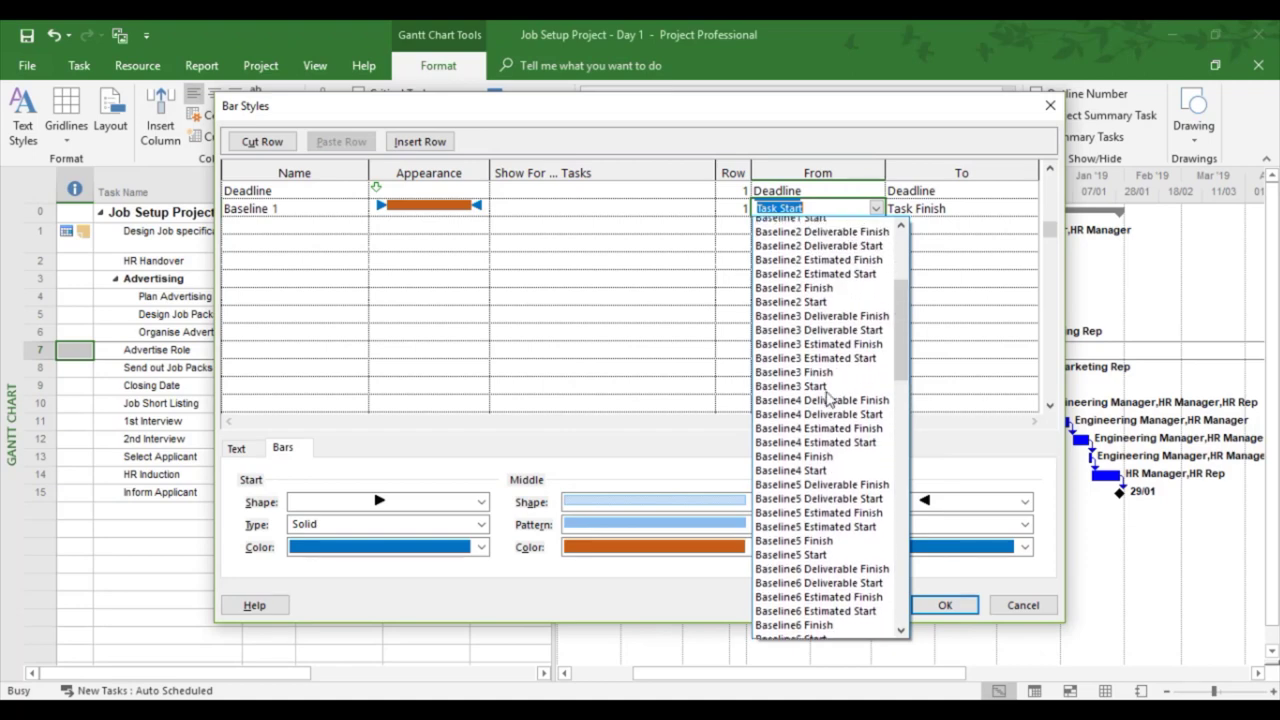
{"action": "scroll", "coordinate": [828, 398], "scroll_direction": "up", "scroll_amount": 2}
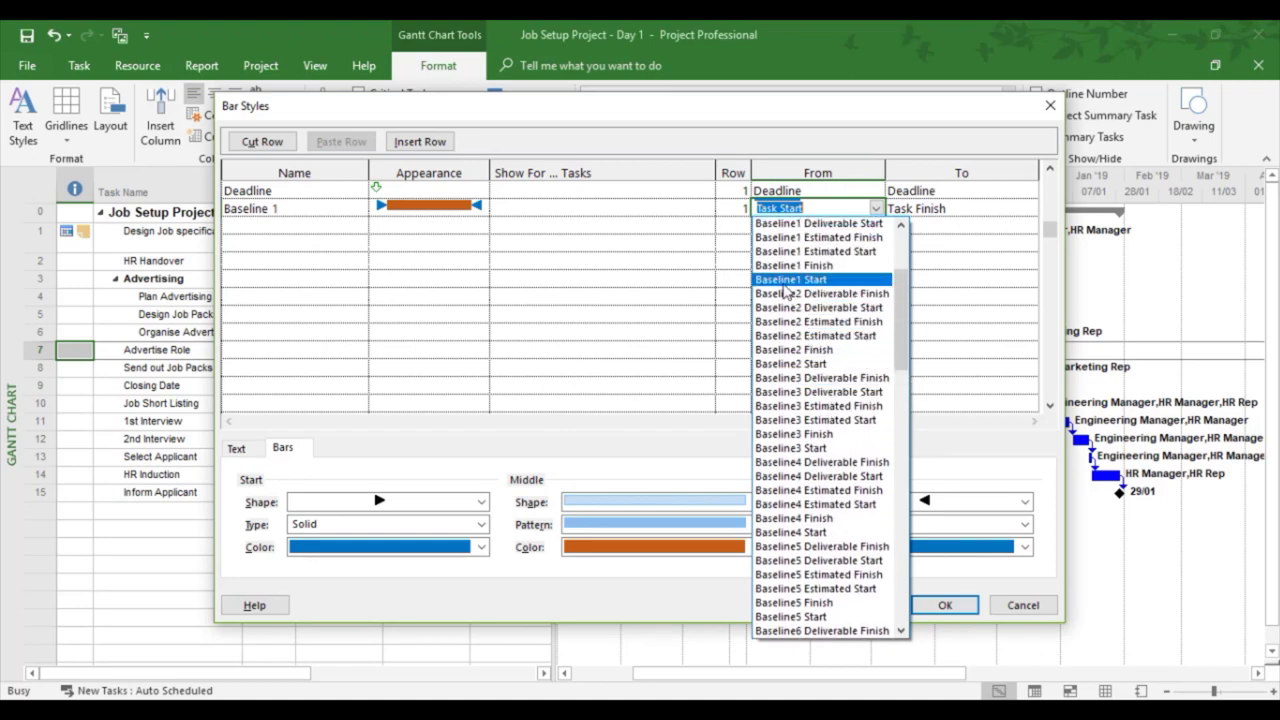
{"action": "left_click", "coordinate": [792, 280]}
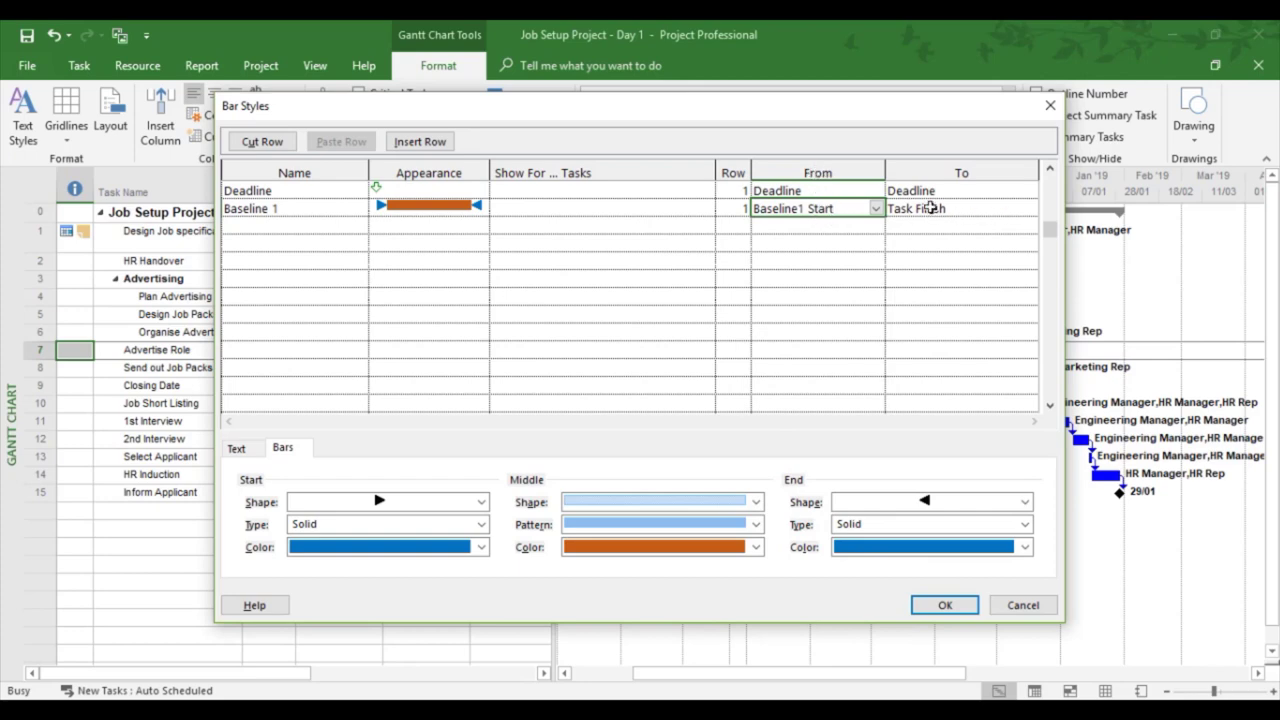
Make the Baseline 1 bar style end at Baseline1 Finish.
{"action": "left_click", "coordinate": [930, 207]}
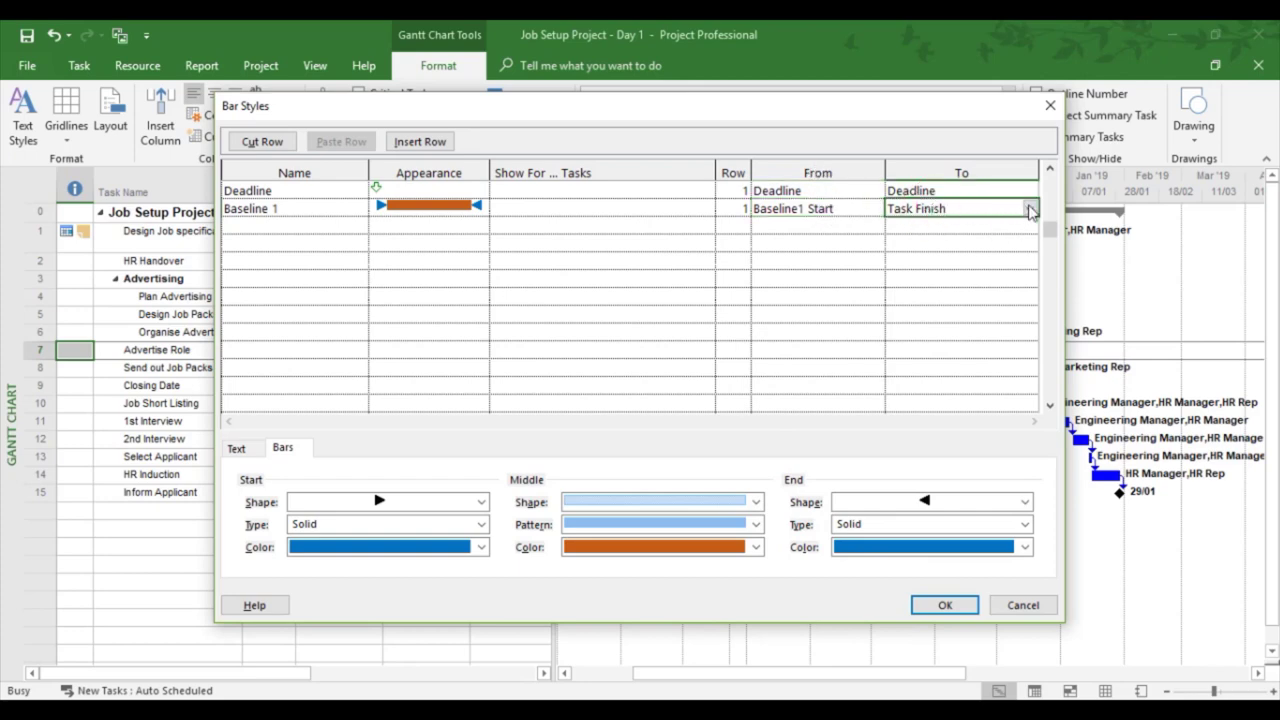
{"action": "left_click", "coordinate": [1029, 207]}
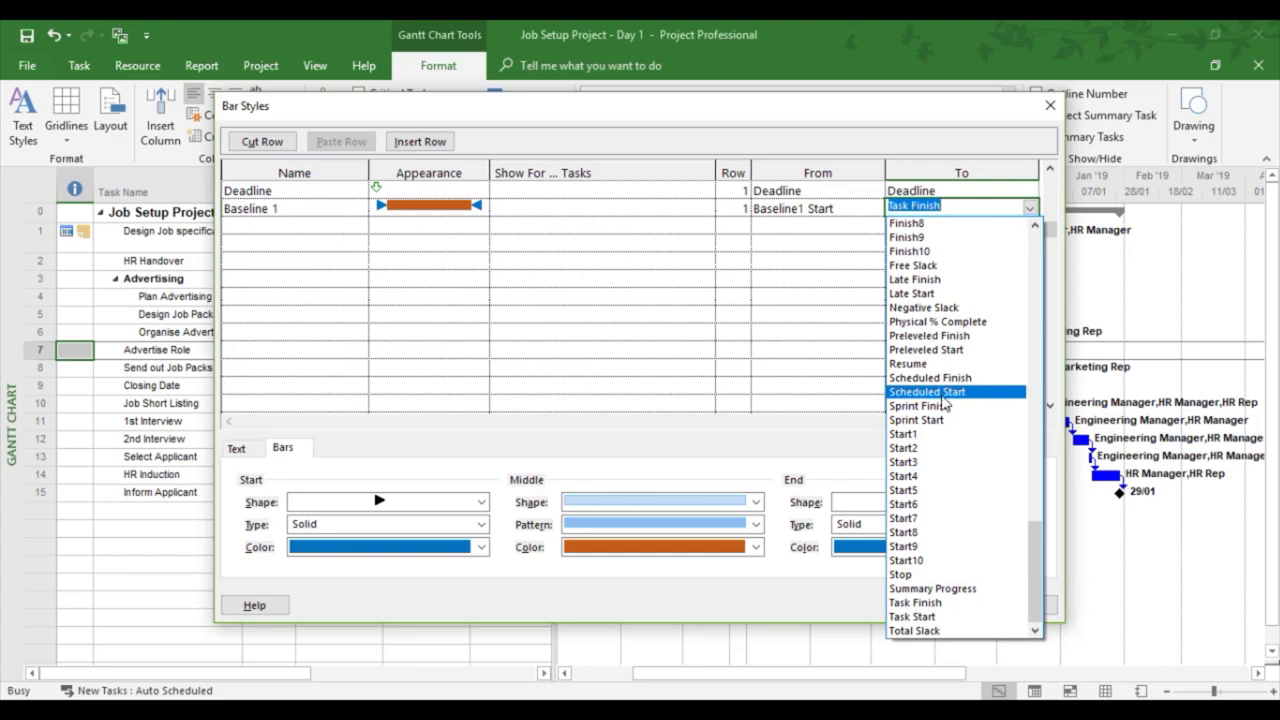
{"action": "scroll", "coordinate": [944, 403], "scroll_direction": "up", "scroll_amount": 12}
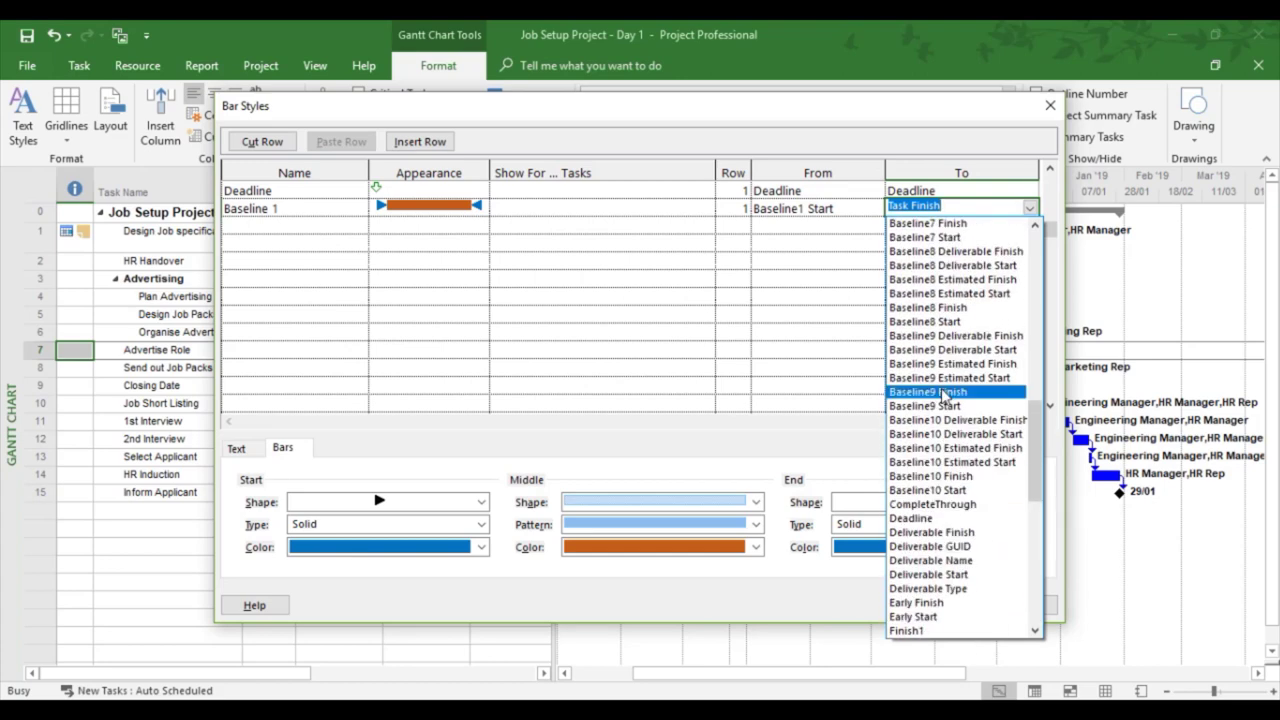
{"action": "scroll", "coordinate": [944, 397], "scroll_direction": "up", "scroll_amount": 2}
{"action": "scroll", "coordinate": [948, 341], "scroll_direction": "up", "scroll_amount": 2}
{"action": "scroll", "coordinate": [948, 341], "scroll_direction": "up", "scroll_amount": 1}
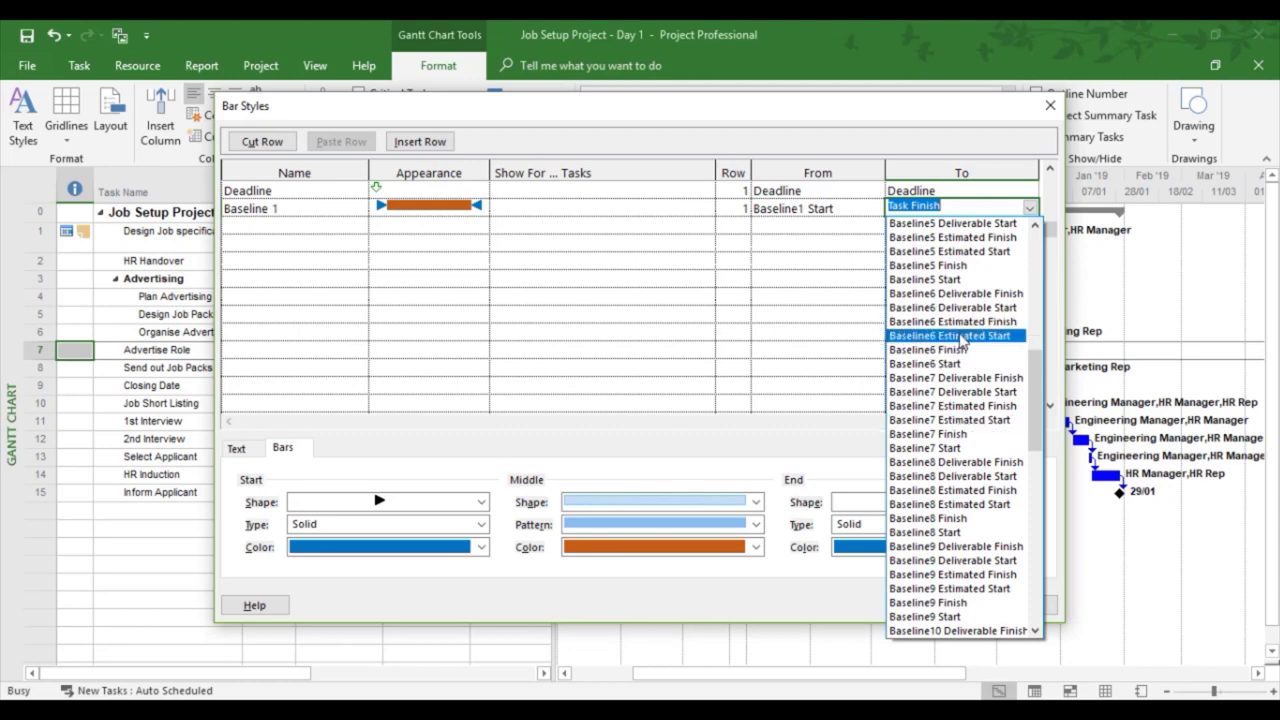
{"action": "scroll", "coordinate": [965, 339], "scroll_direction": "up", "scroll_amount": 3}
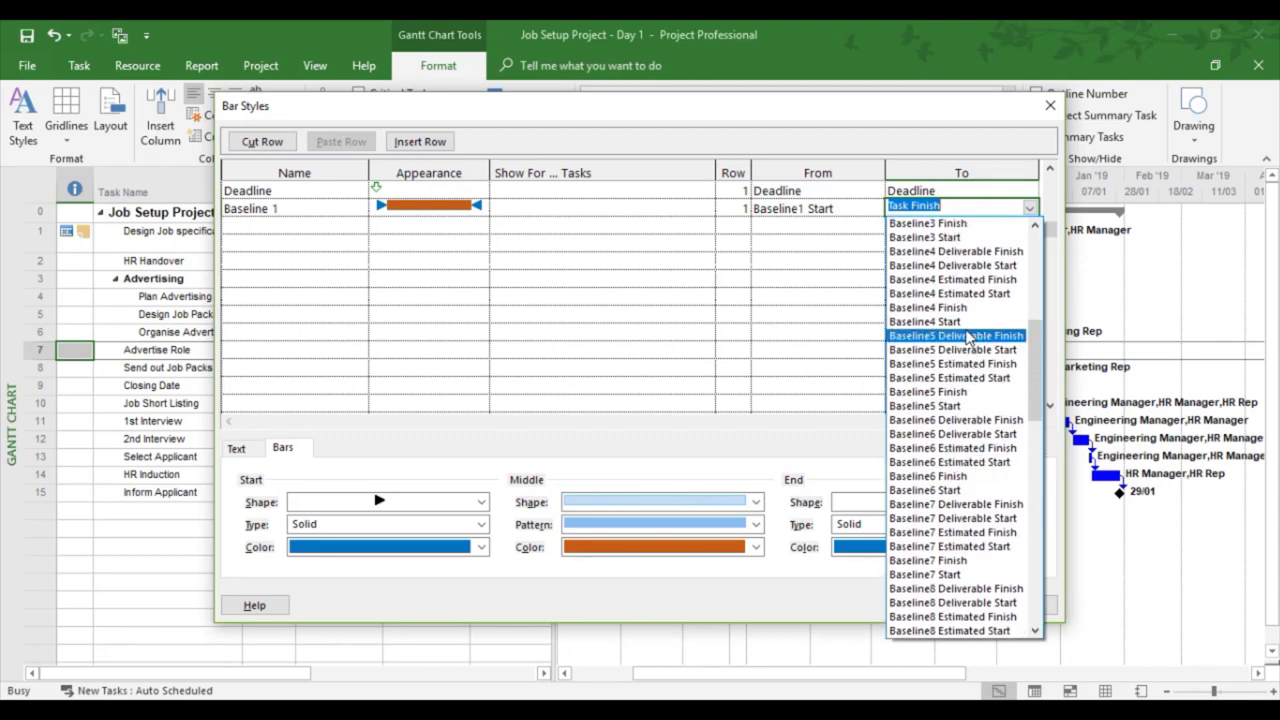
{"action": "key", "text": "Up"}
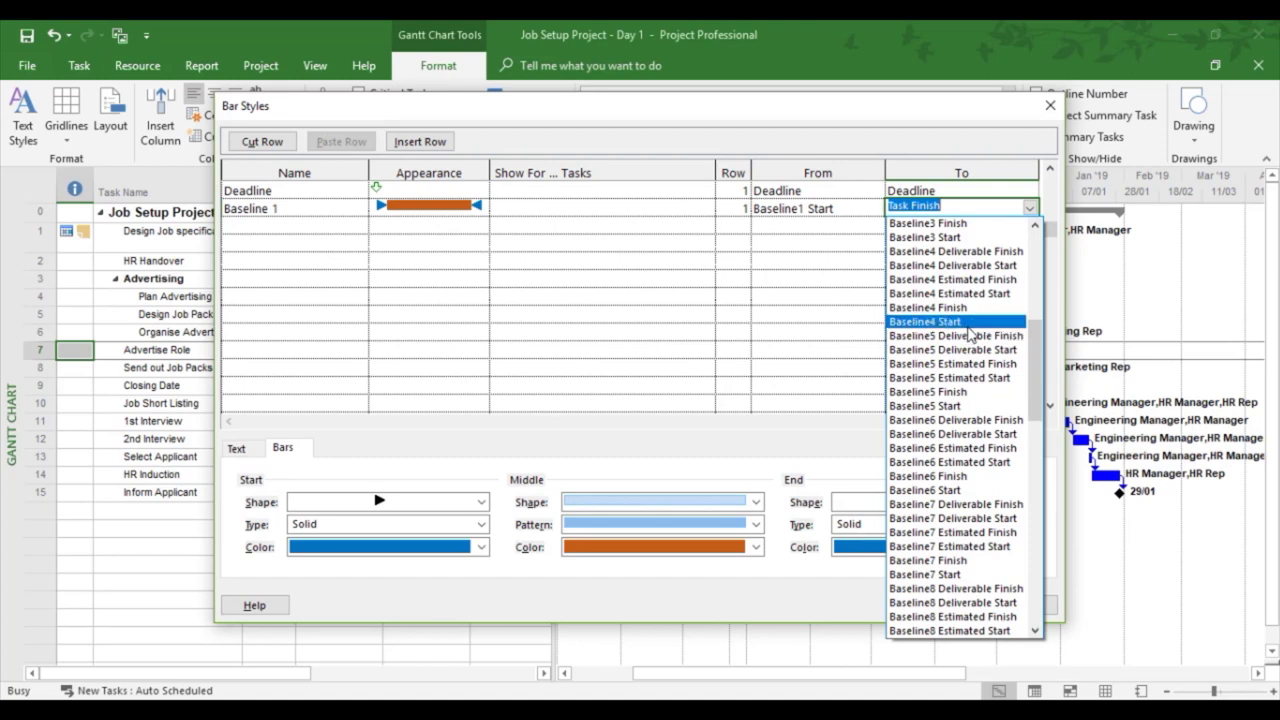
{"action": "scroll", "coordinate": [962, 330], "scroll_direction": "up", "scroll_amount": 5}
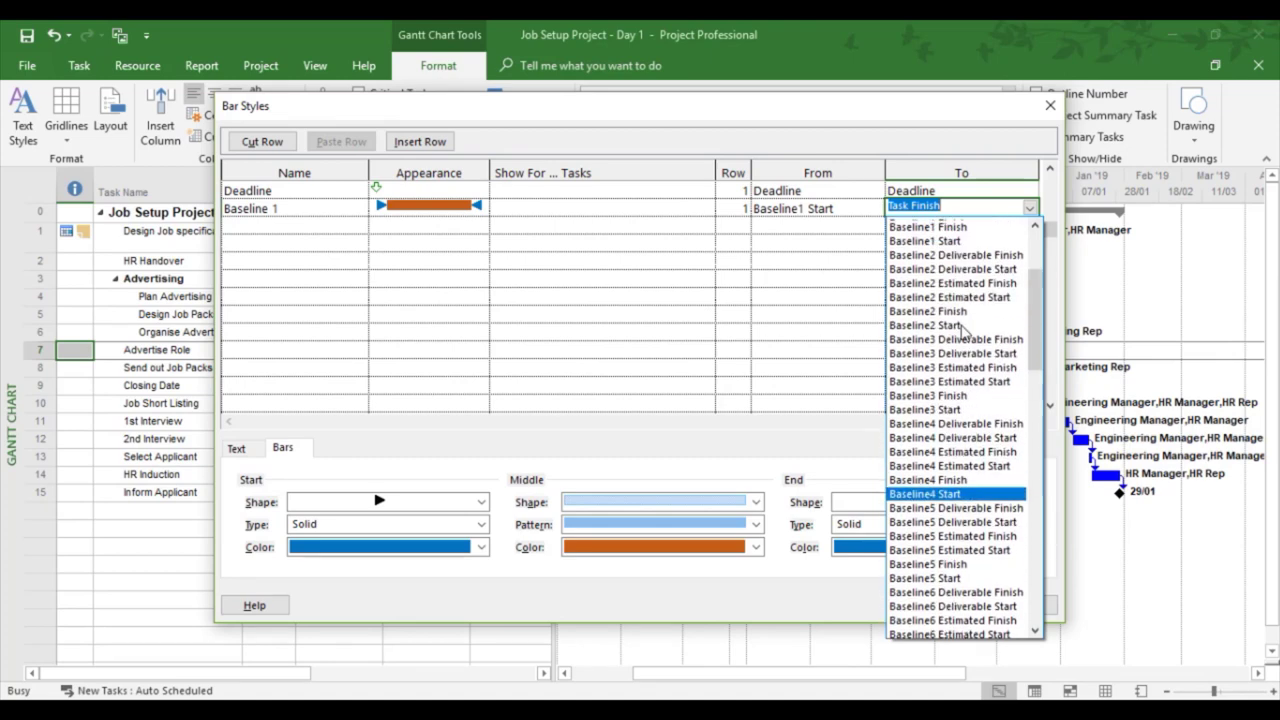
{"action": "left_click", "coordinate": [940, 266]}
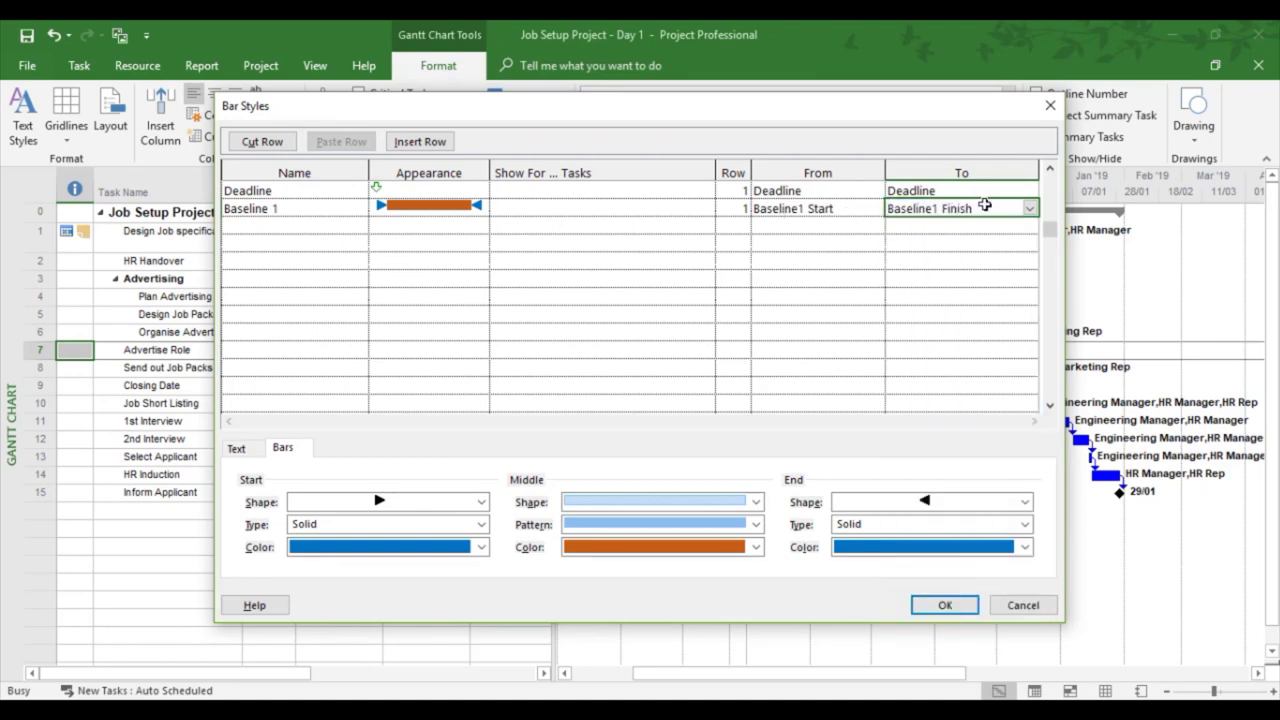
{"action": "left_click", "coordinate": [248, 206]}
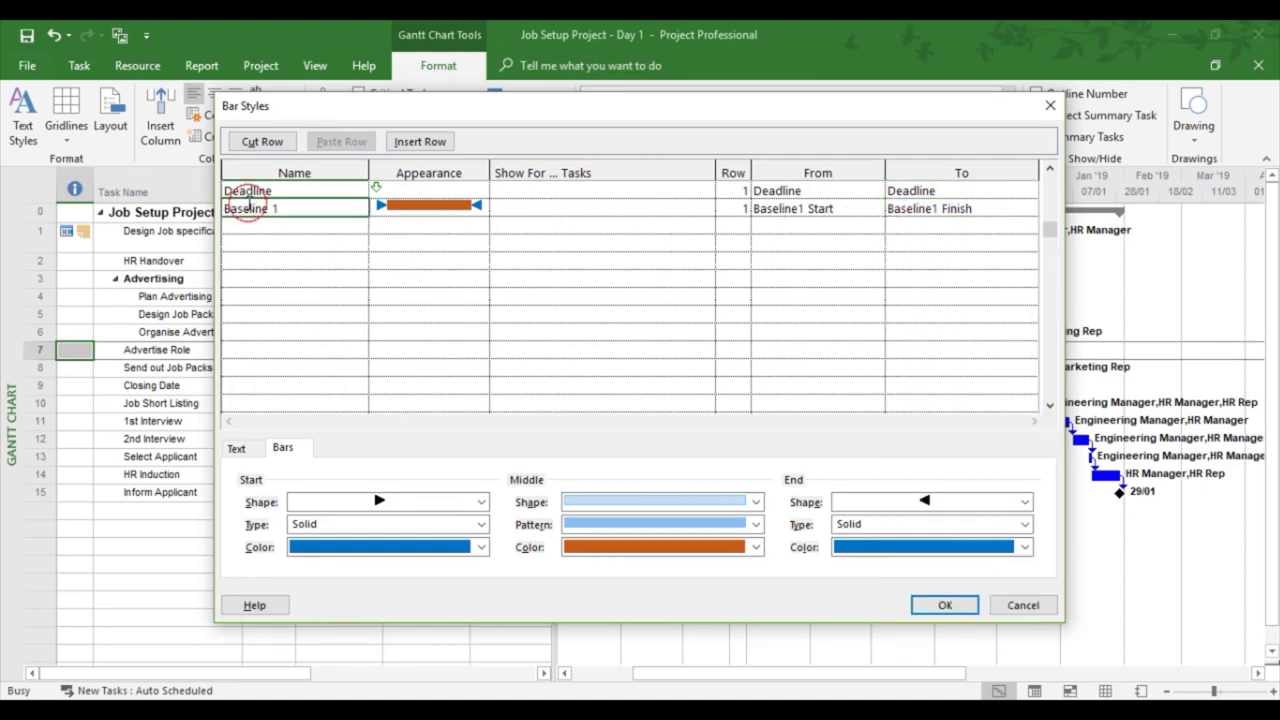
Confirm Bar Styles so orange Baseline 1 bars with blue triangle ends appear under tasks.
{"action": "left_click", "coordinate": [940, 607]}
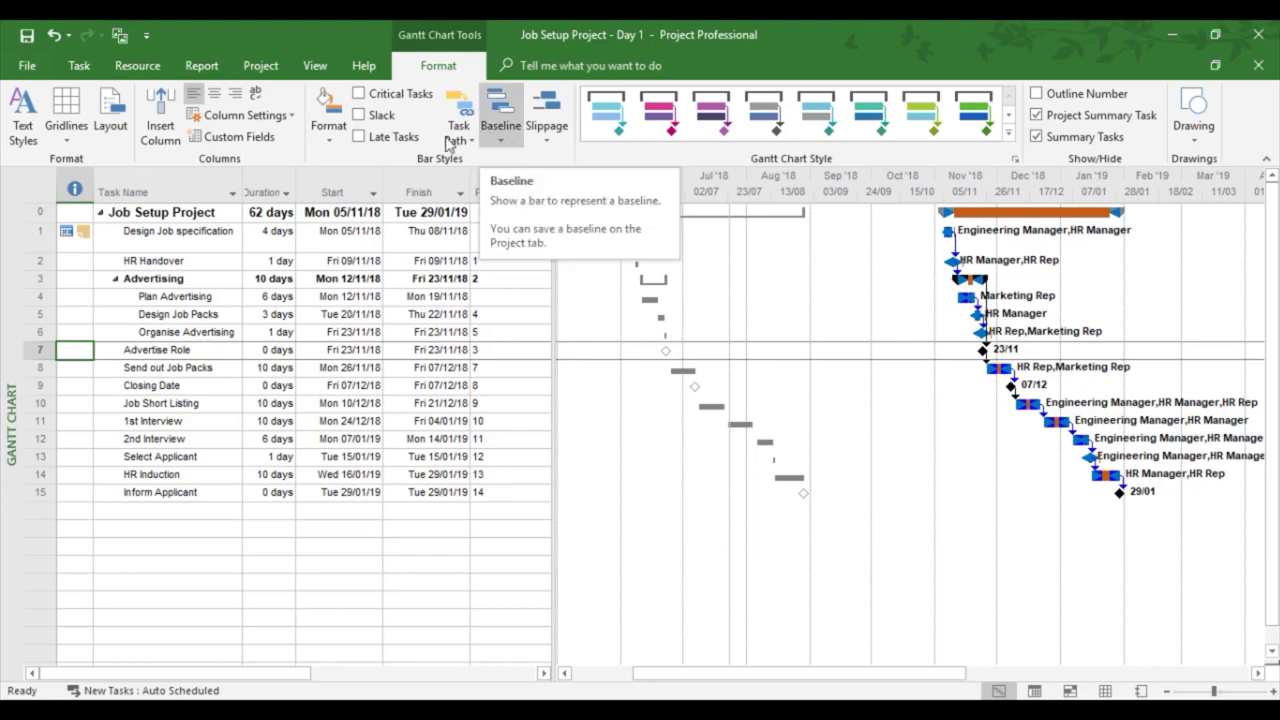
Change the Baseline 1 bar style to a thin black middle line and apply it.
{"action": "left_click", "coordinate": [326, 140]}
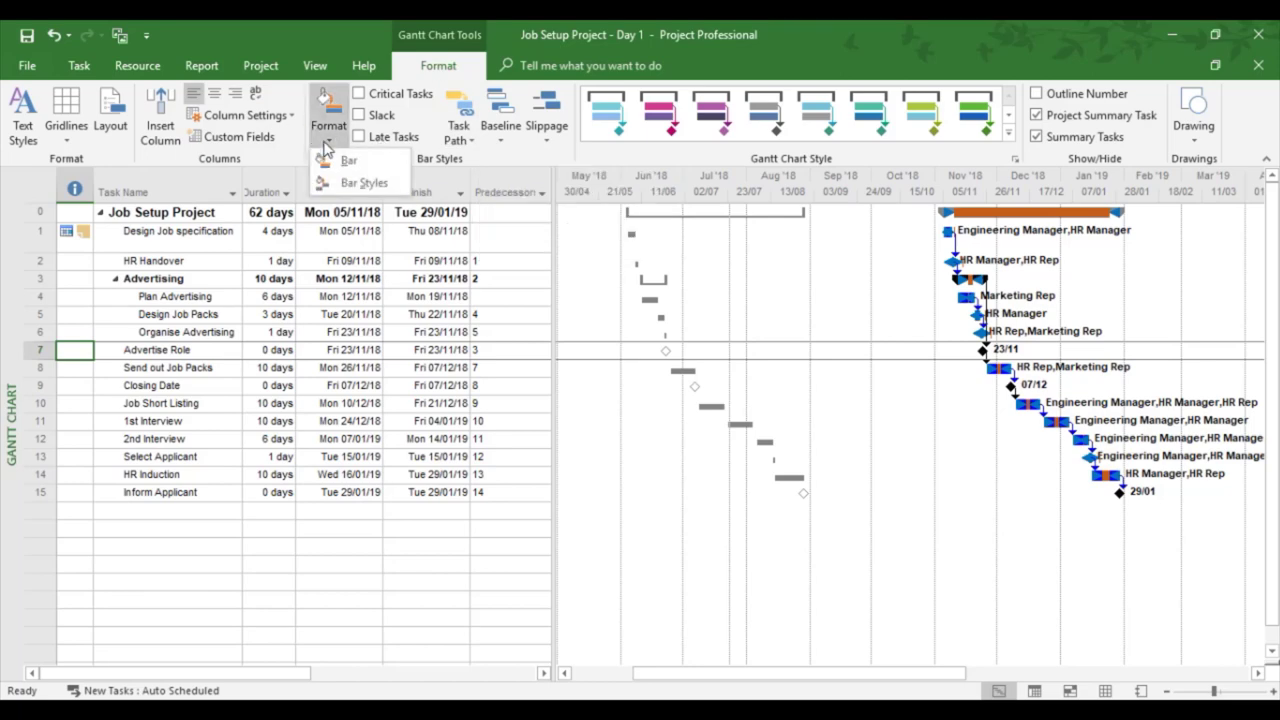
{"action": "left_click", "coordinate": [360, 182]}
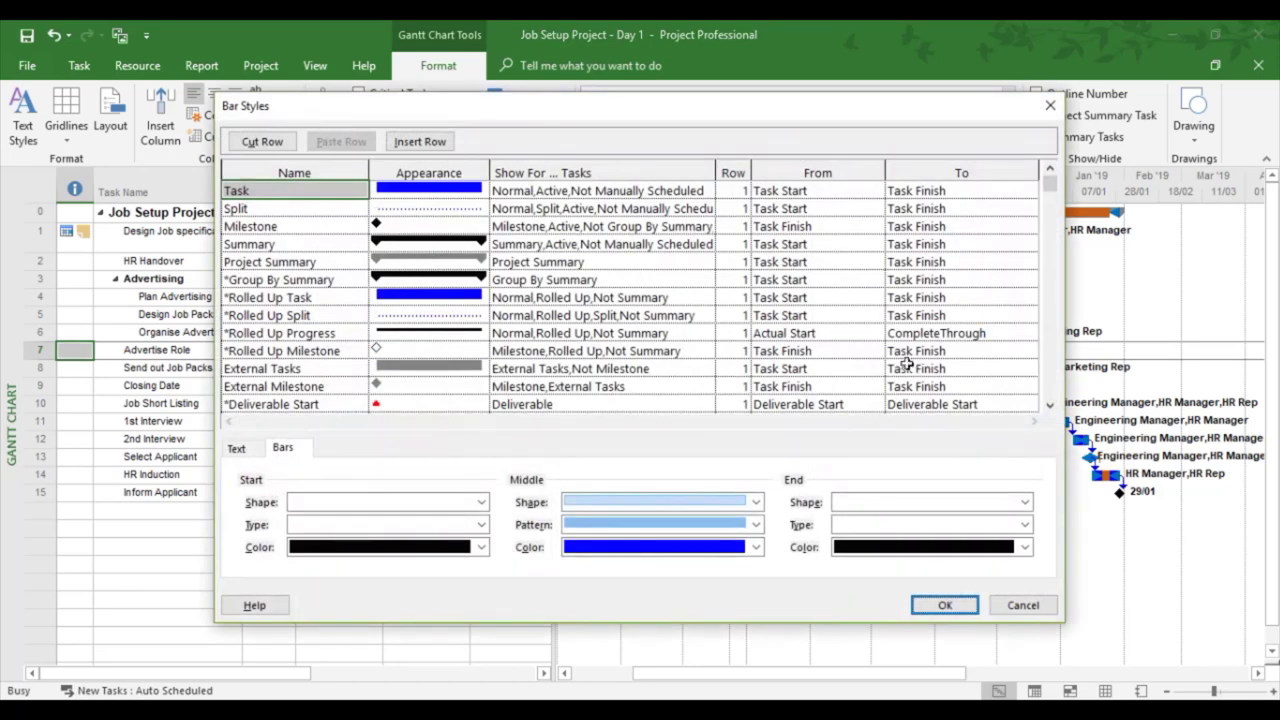
{"action": "left_click_drag", "start_coordinate": [1048, 185], "coordinate": [1048, 220]}
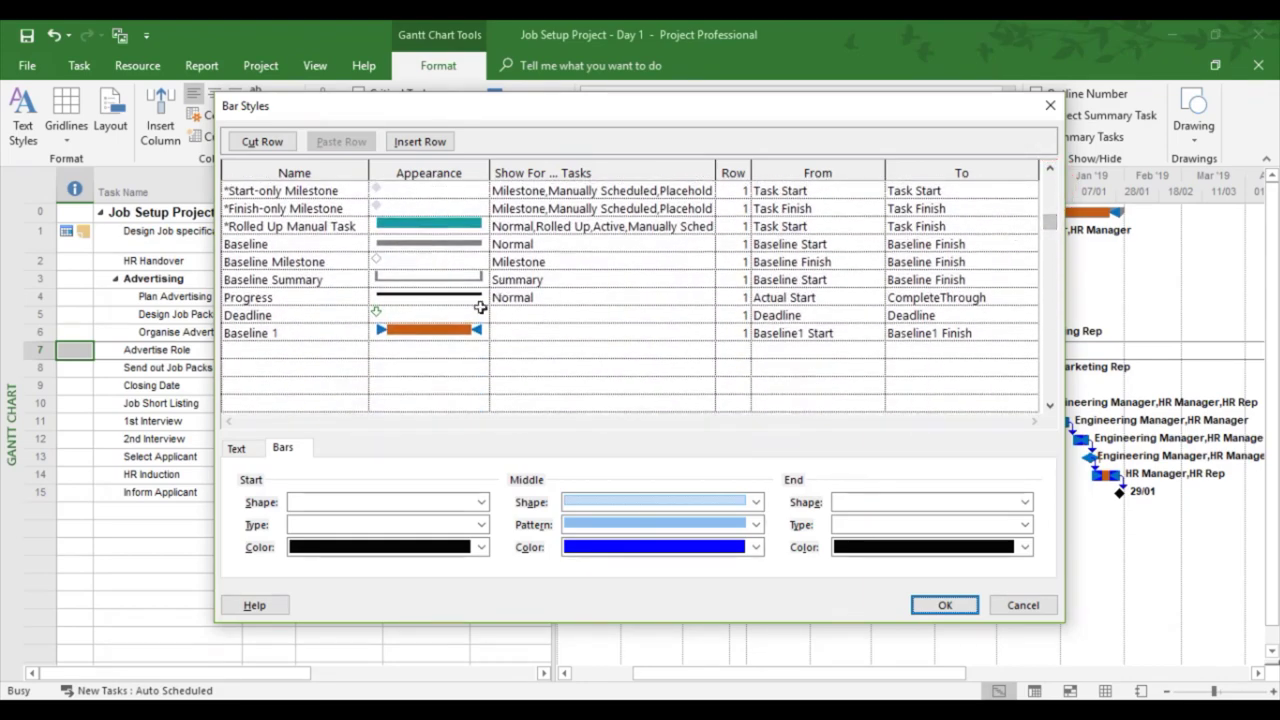
{"action": "left_click", "coordinate": [440, 330]}
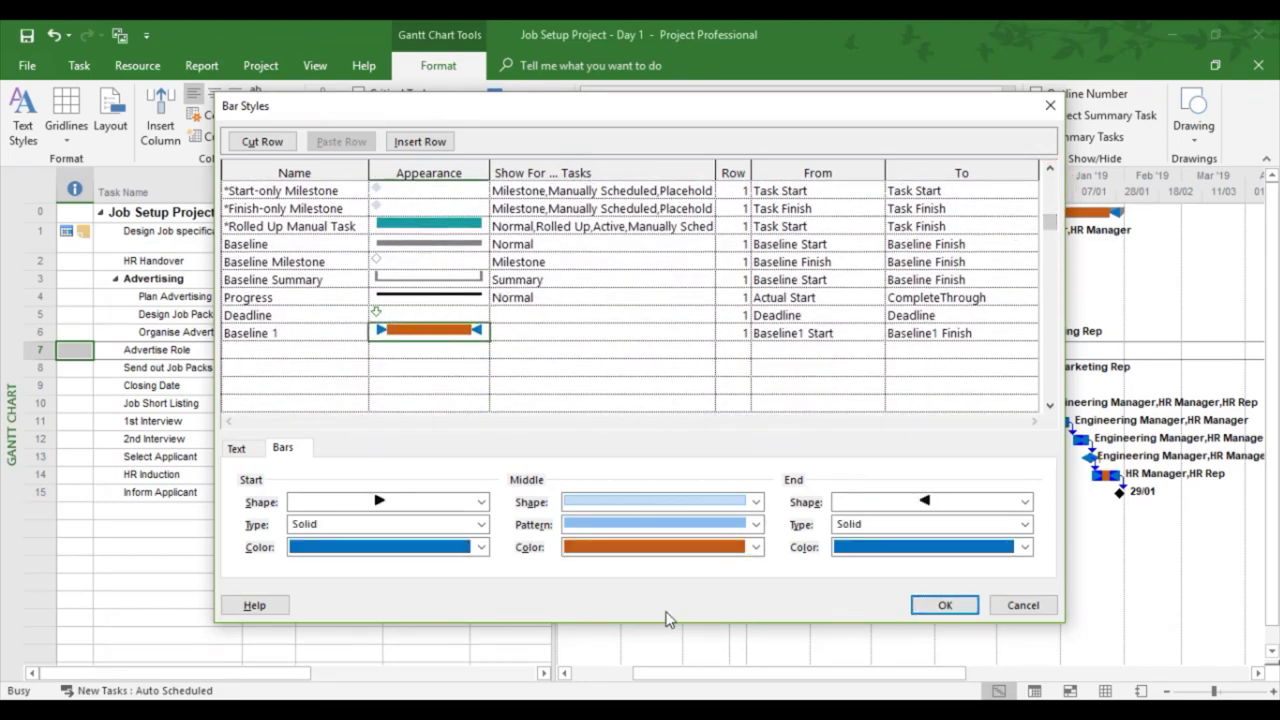
{"action": "left_click", "coordinate": [756, 524]}
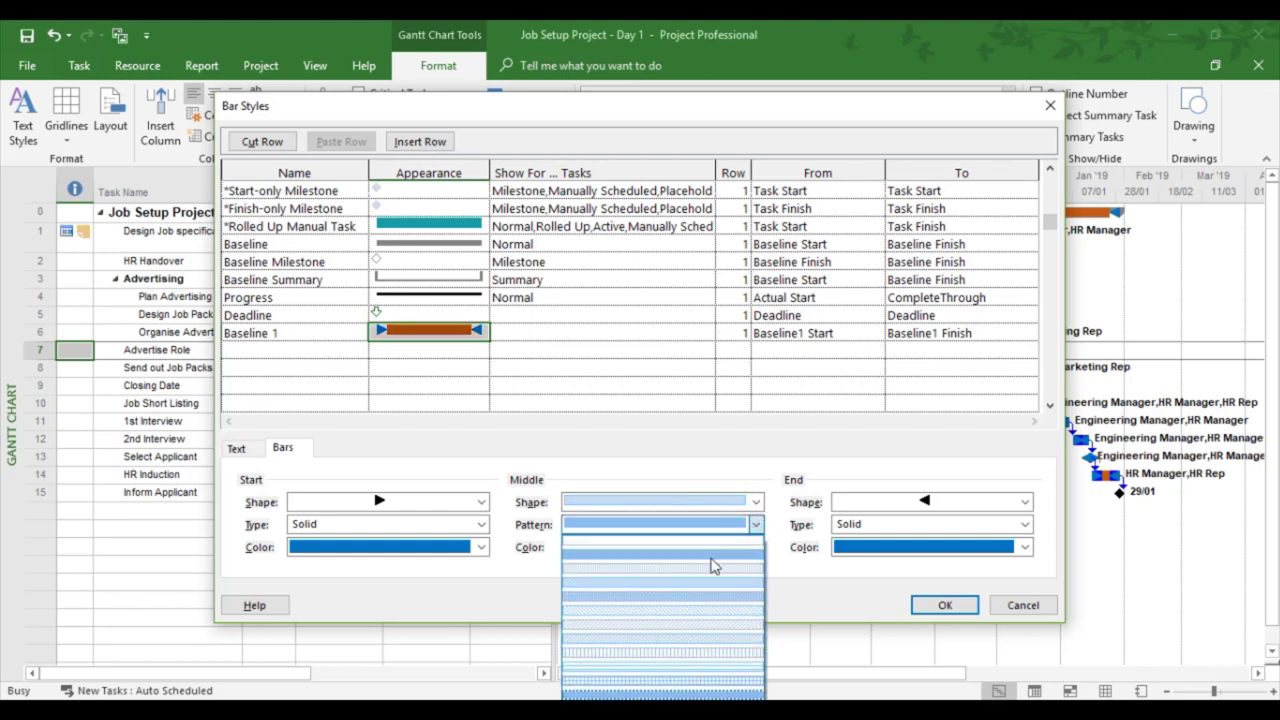
{"action": "left_click", "coordinate": [757, 503]}
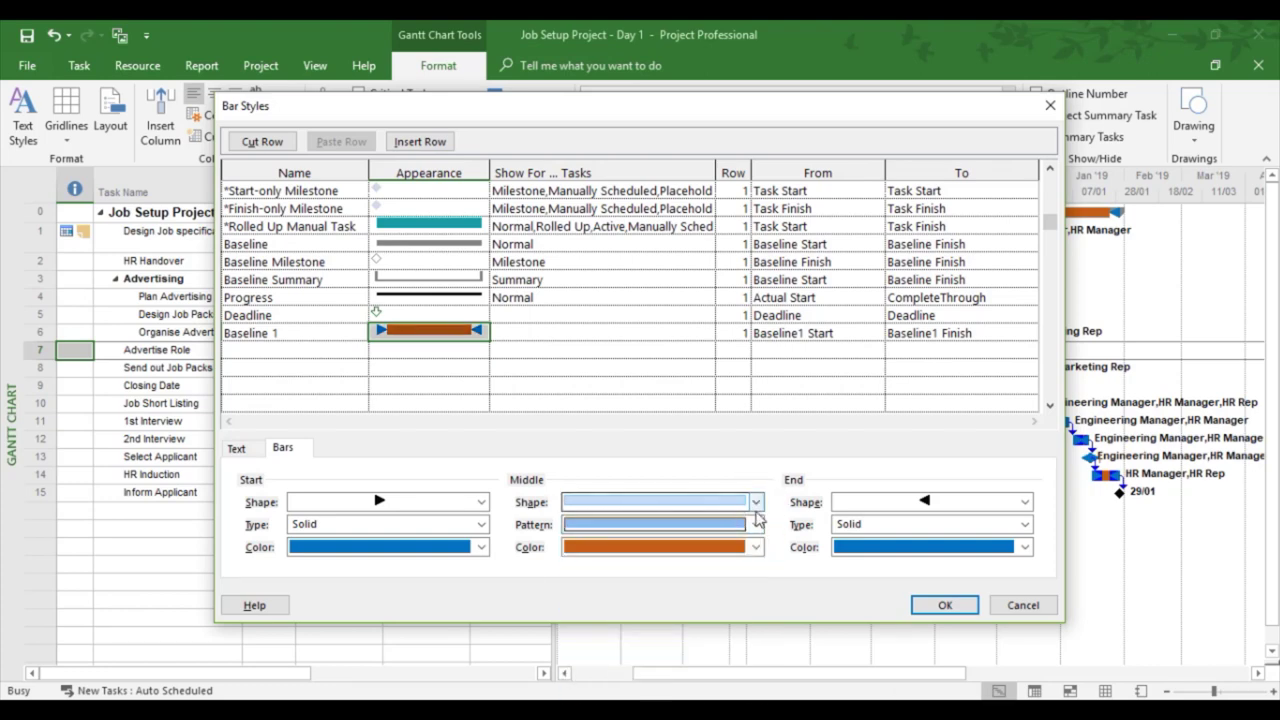
{"action": "left_click", "coordinate": [757, 504]}
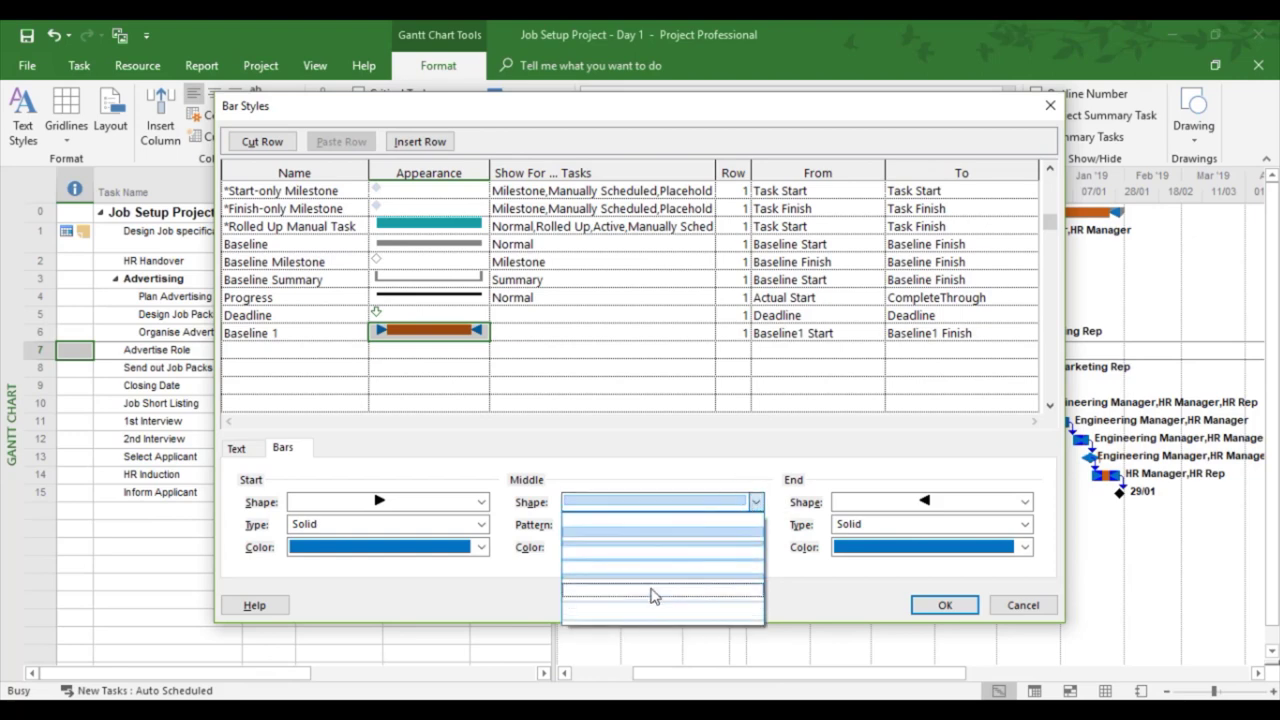
{"action": "left_click", "coordinate": [642, 557]}
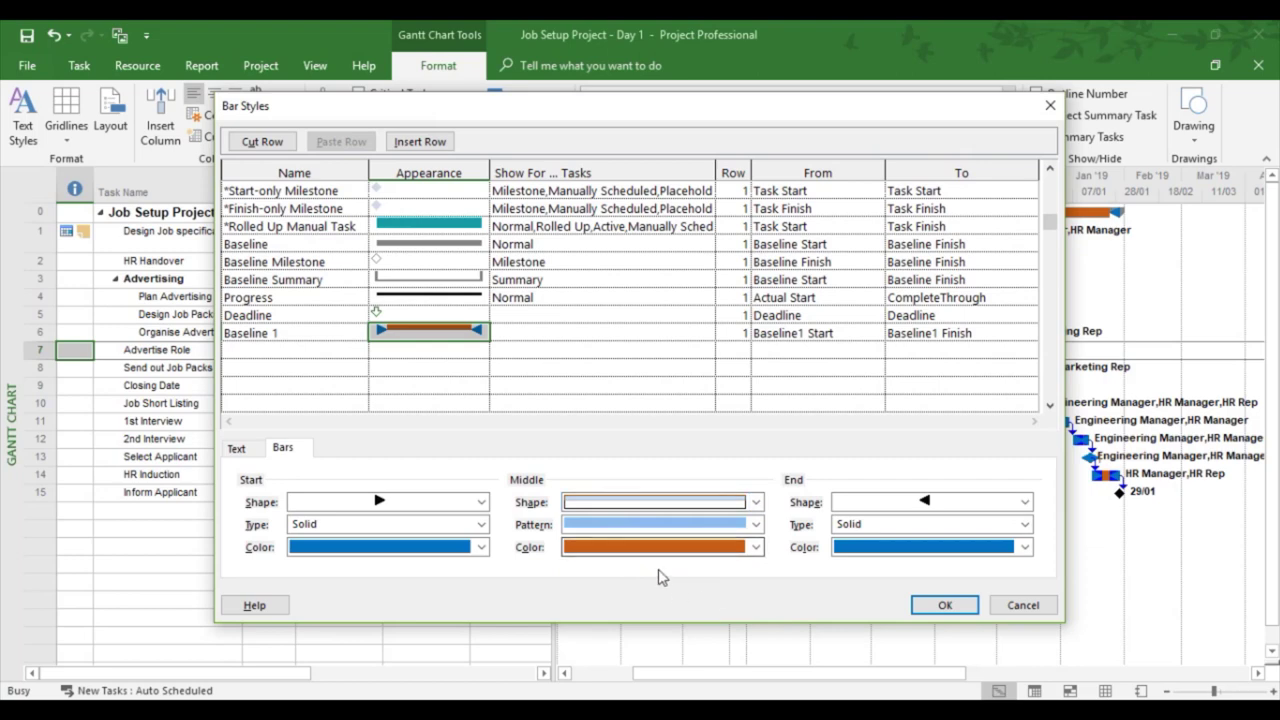
{"action": "left_click", "coordinate": [755, 547]}
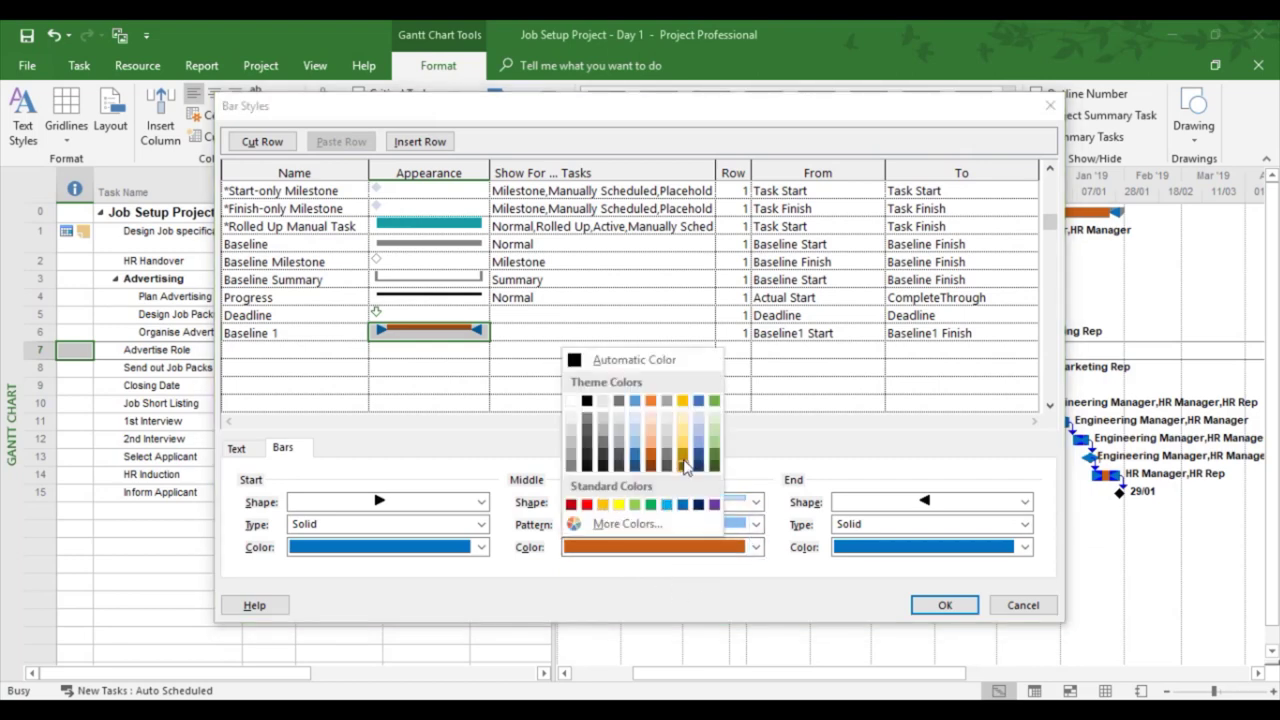
{"action": "left_click", "coordinate": [587, 403]}
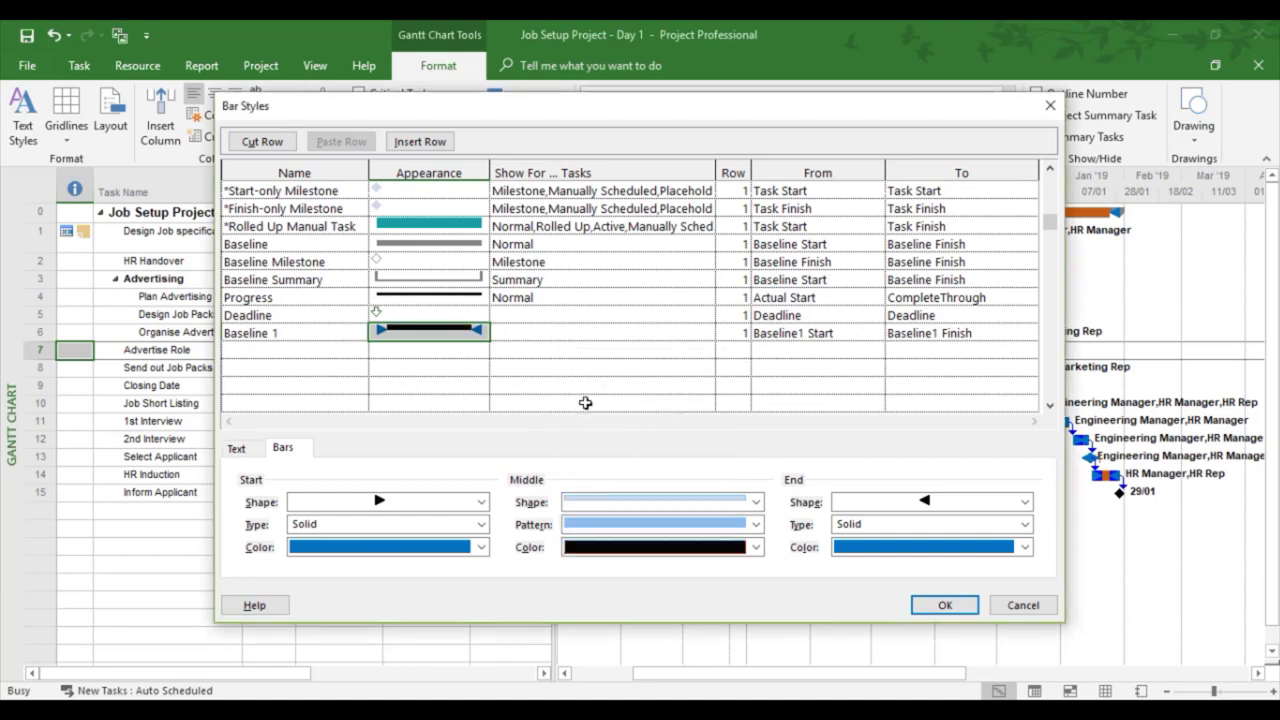
{"action": "left_click", "coordinate": [943, 606]}
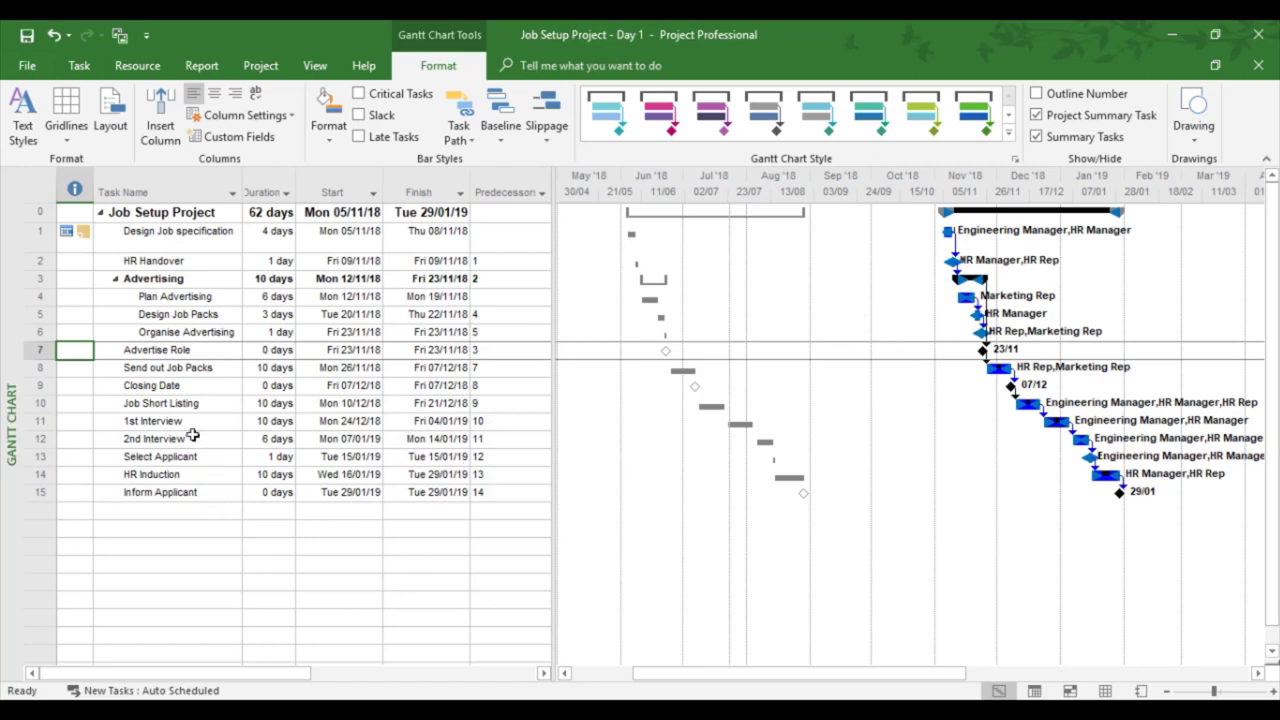
Set the 1st Interview task's constraint type to Start No Earlier Than.
{"action": "double_click", "coordinate": [145, 420]}
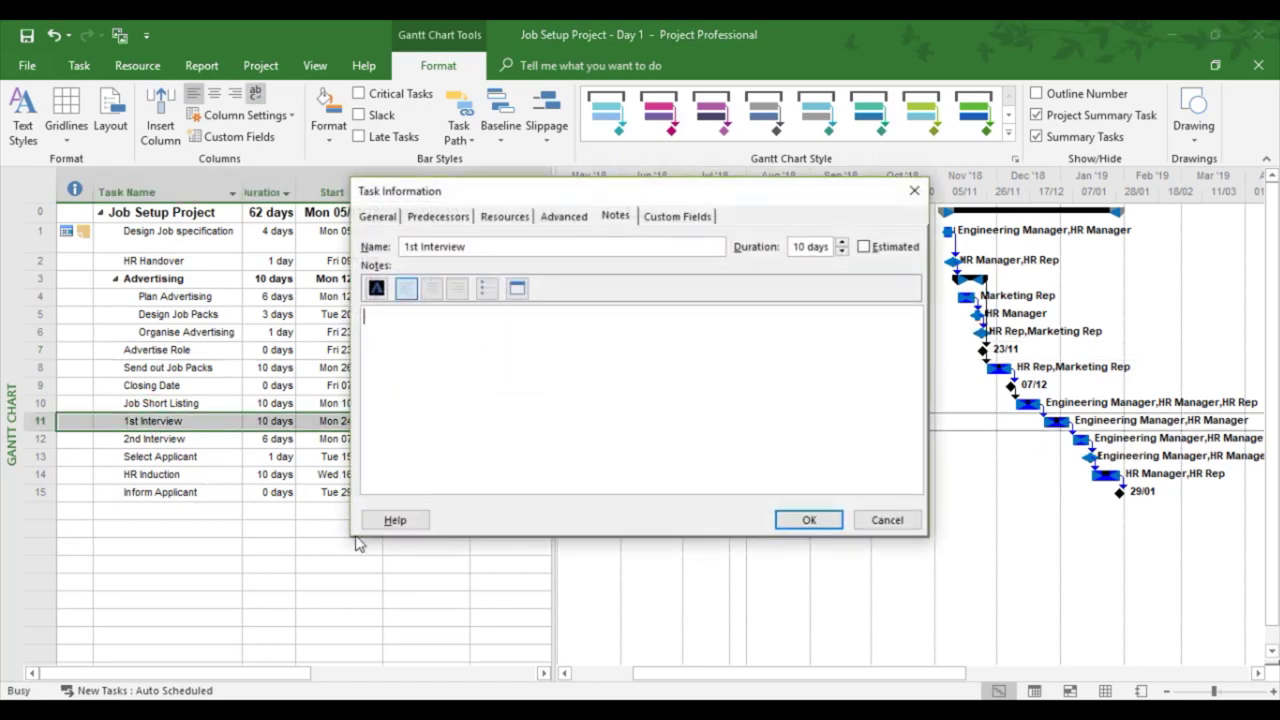
{"action": "left_click", "coordinate": [572, 220]}
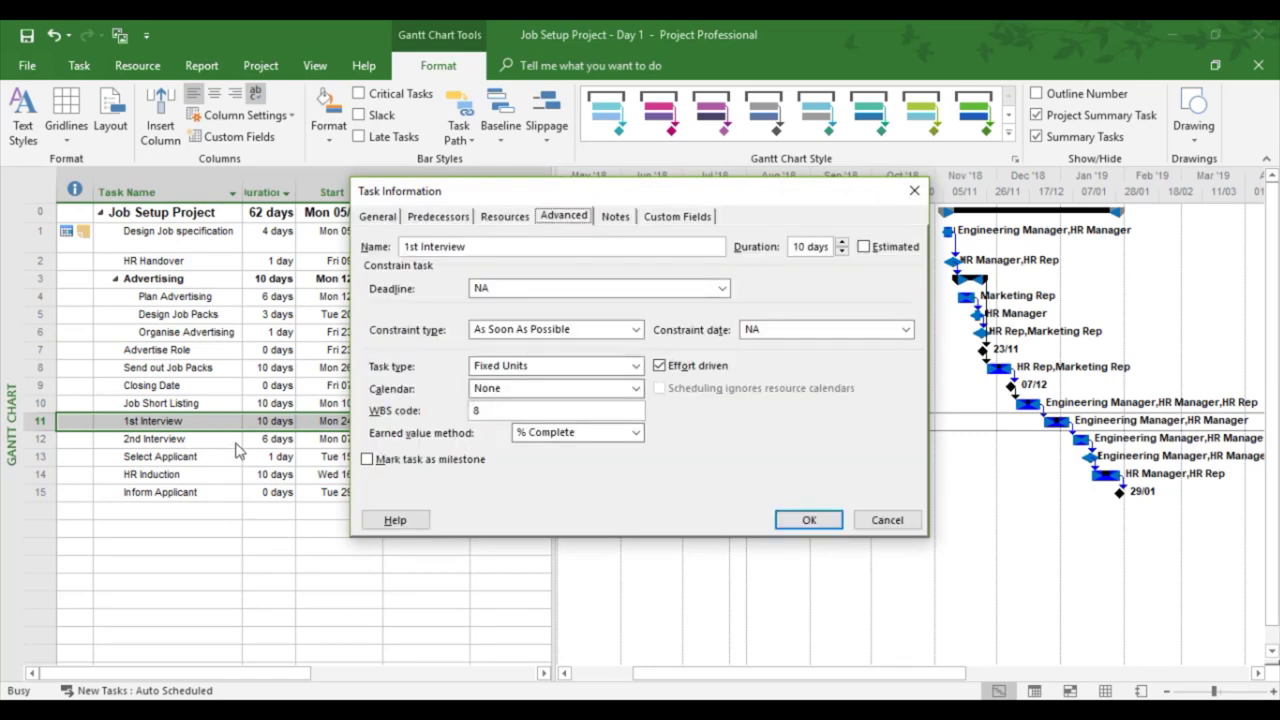
{"action": "left_click_drag", "start_coordinate": [474, 188], "coordinate": [651, 231]}
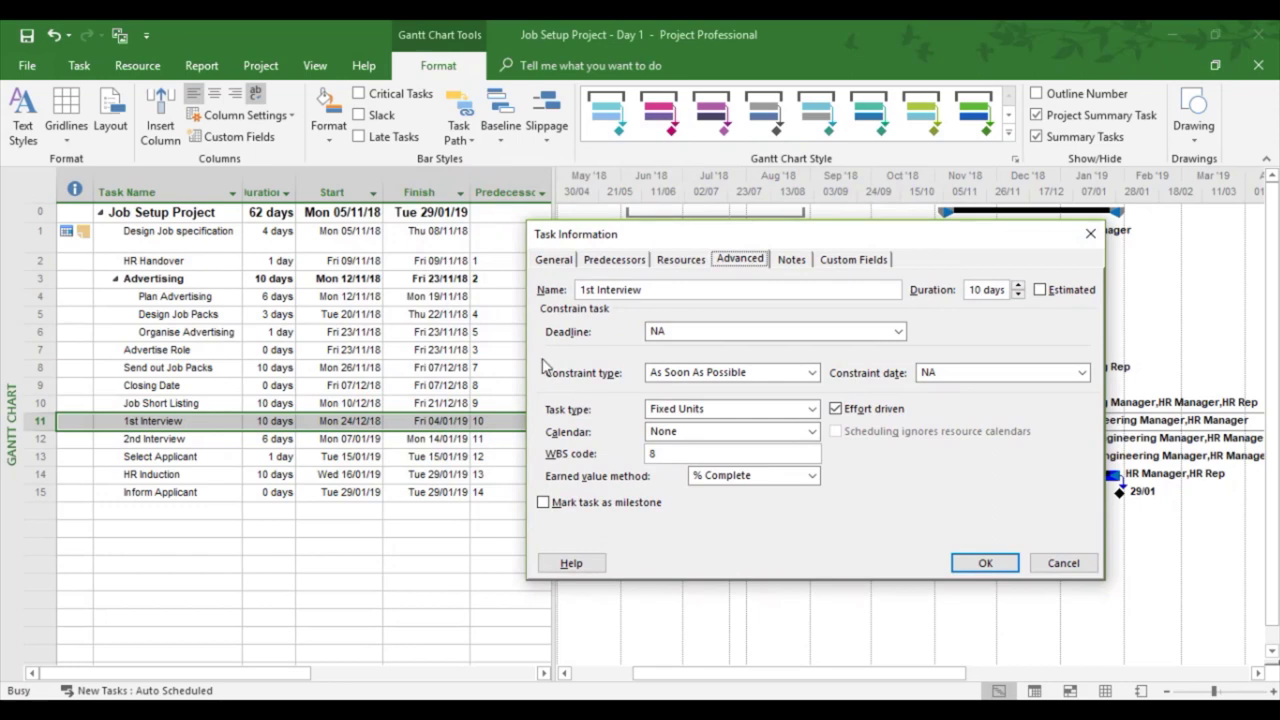
{"action": "left_click", "coordinate": [814, 374]}
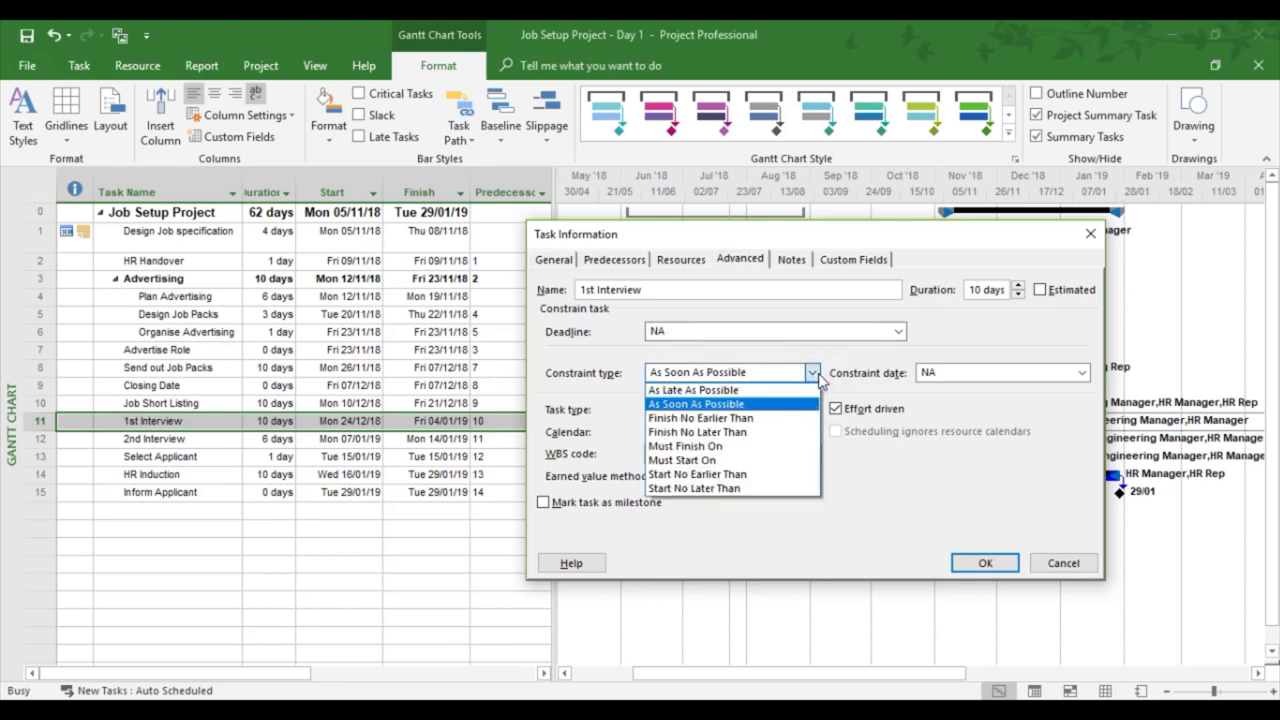
{"action": "left_click", "coordinate": [682, 474]}
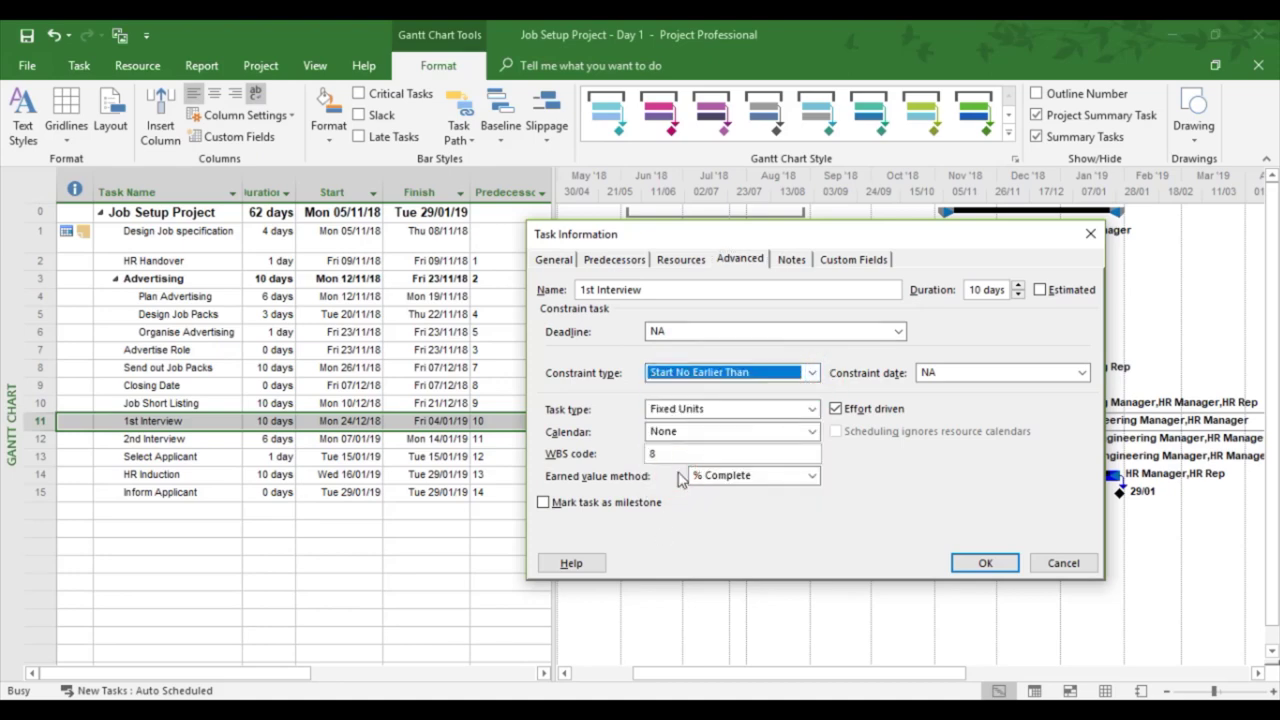
Set the constraint date to Mon 07/01/19, then show the task's Notes.
{"action": "left_click", "coordinate": [1082, 372]}
{"action": "left_click", "coordinate": [1080, 394]}
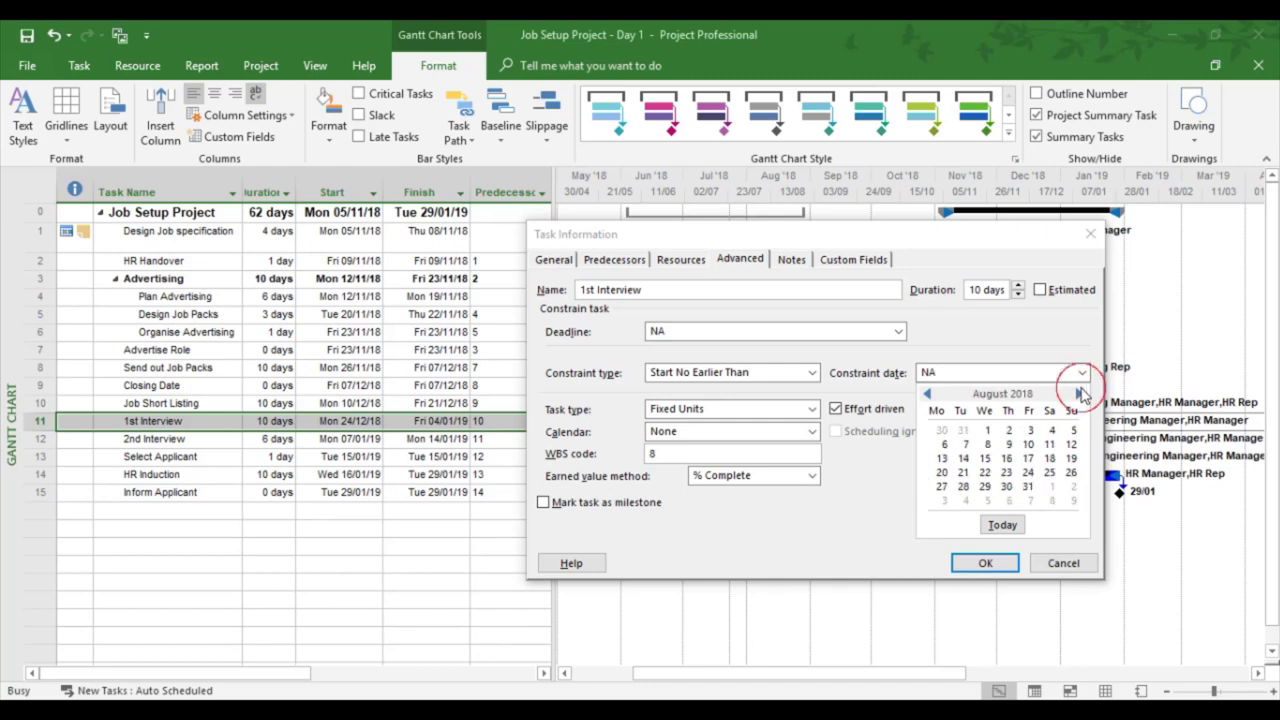
{"action": "left_click", "coordinate": [1080, 394]}
{"action": "left_click", "coordinate": [1080, 394]}
{"action": "left_click", "coordinate": [1080, 394]}
{"action": "left_click", "coordinate": [1080, 394]}
{"action": "left_click", "coordinate": [1080, 394]}
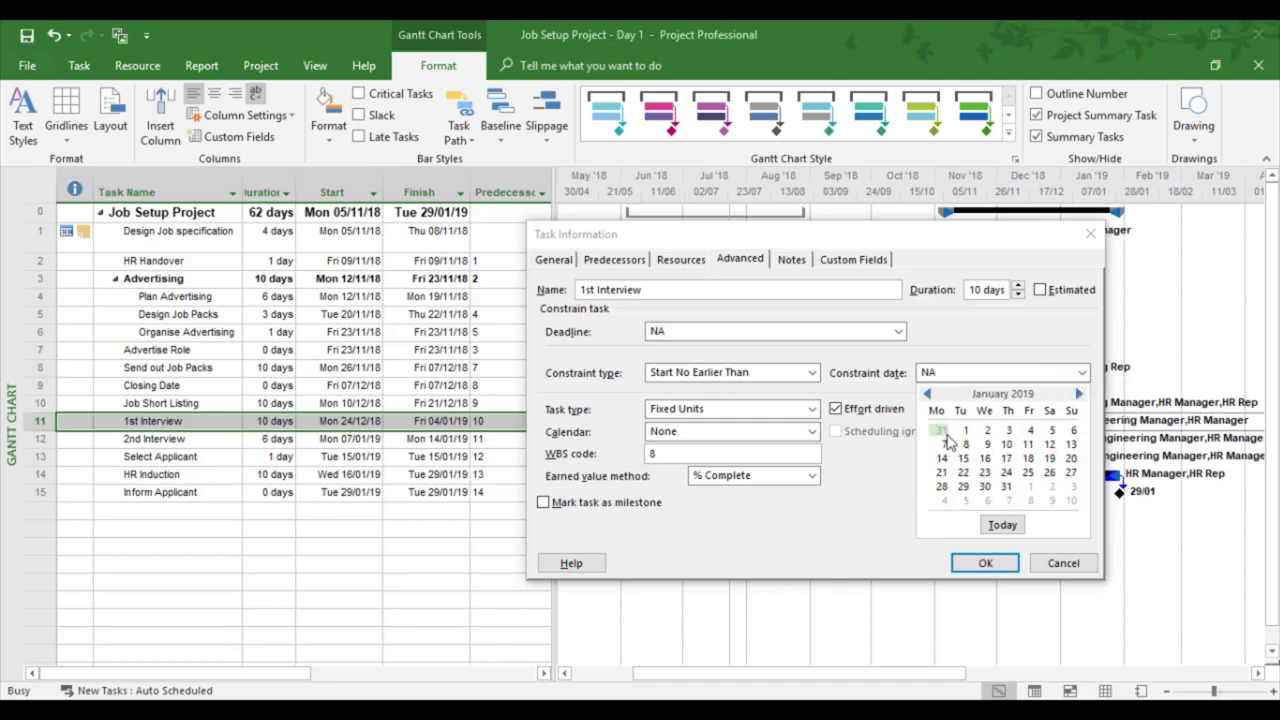
{"action": "left_click", "coordinate": [929, 394]}
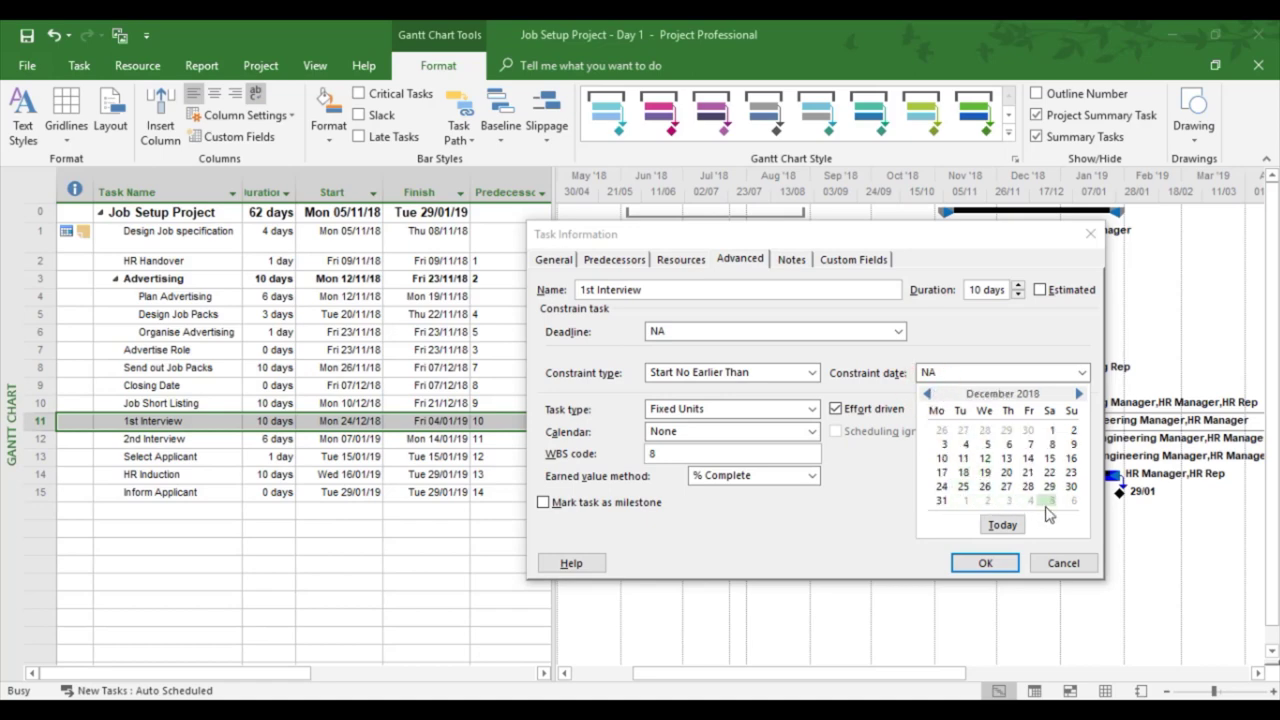
{"action": "left_click", "coordinate": [1079, 394]}
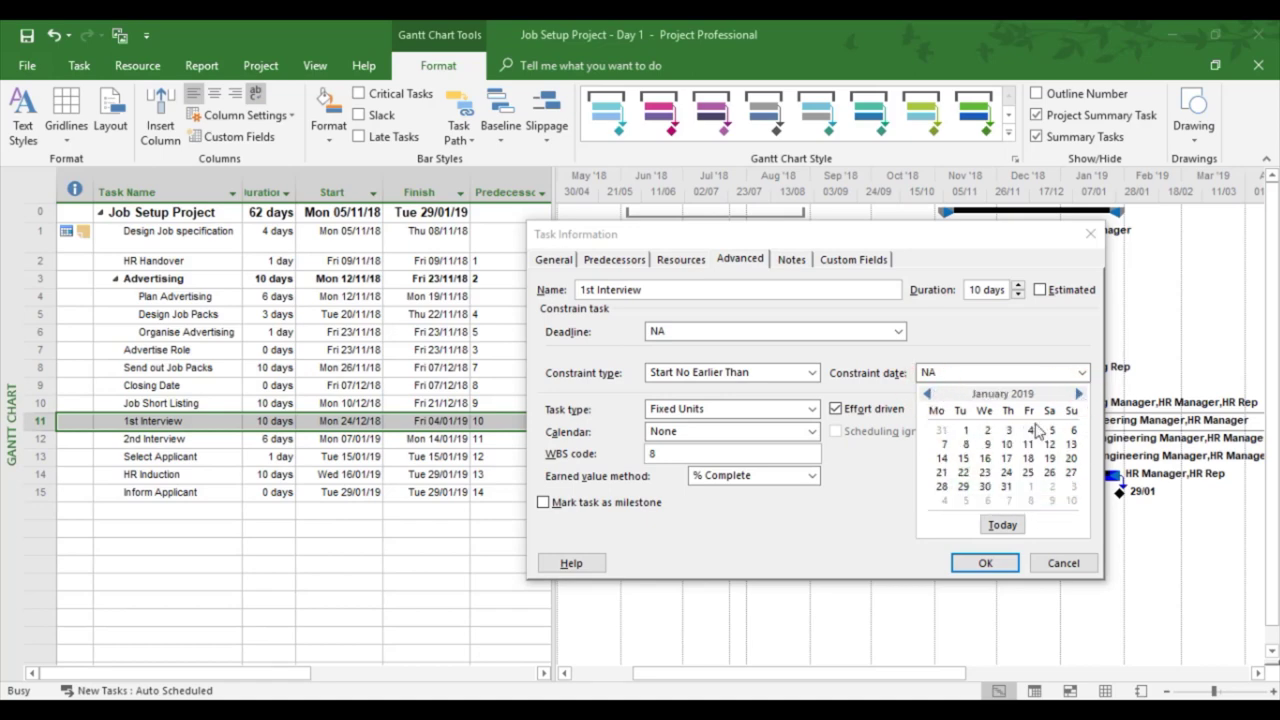
{"action": "left_click", "coordinate": [941, 446]}
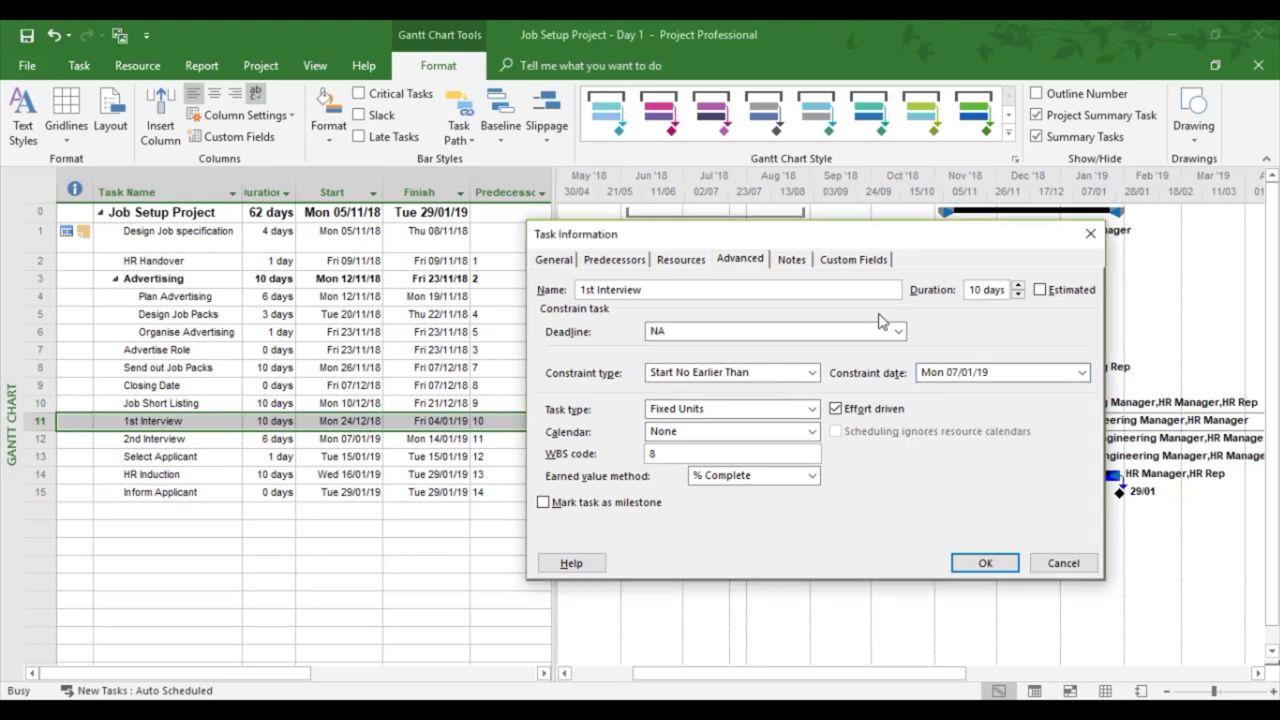
{"action": "left_click", "coordinate": [740, 258]}
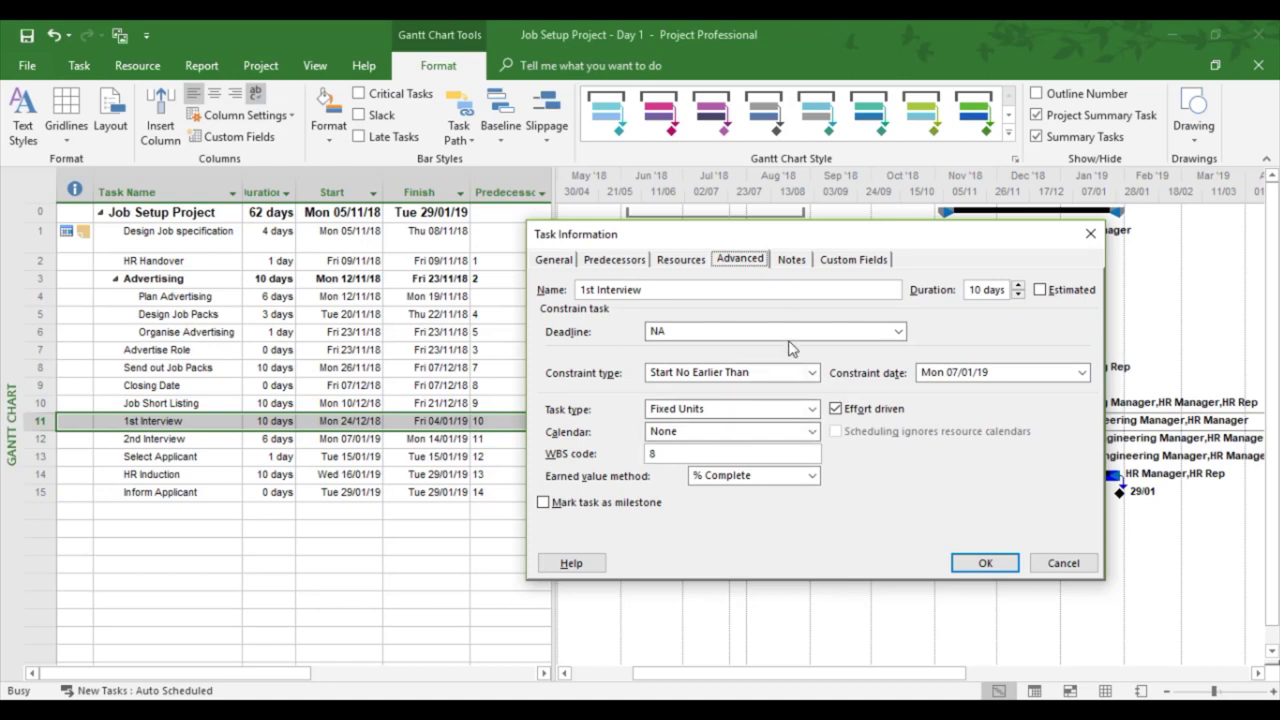
{"action": "left_click", "coordinate": [793, 262]}
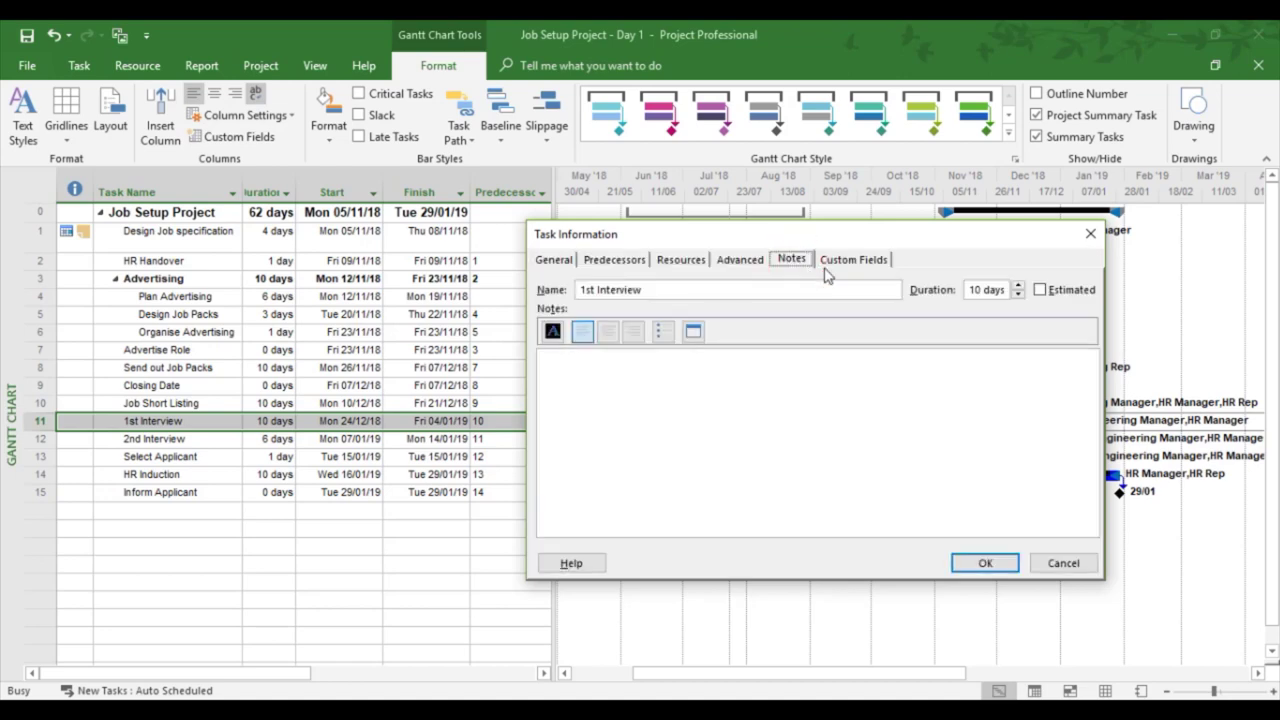
Add the Christmas holiday delay note to 1st Interview, shifting it to Mon 07/01/19–Fri 18/01/19.
{"action": "left_click", "coordinate": [577, 362]}
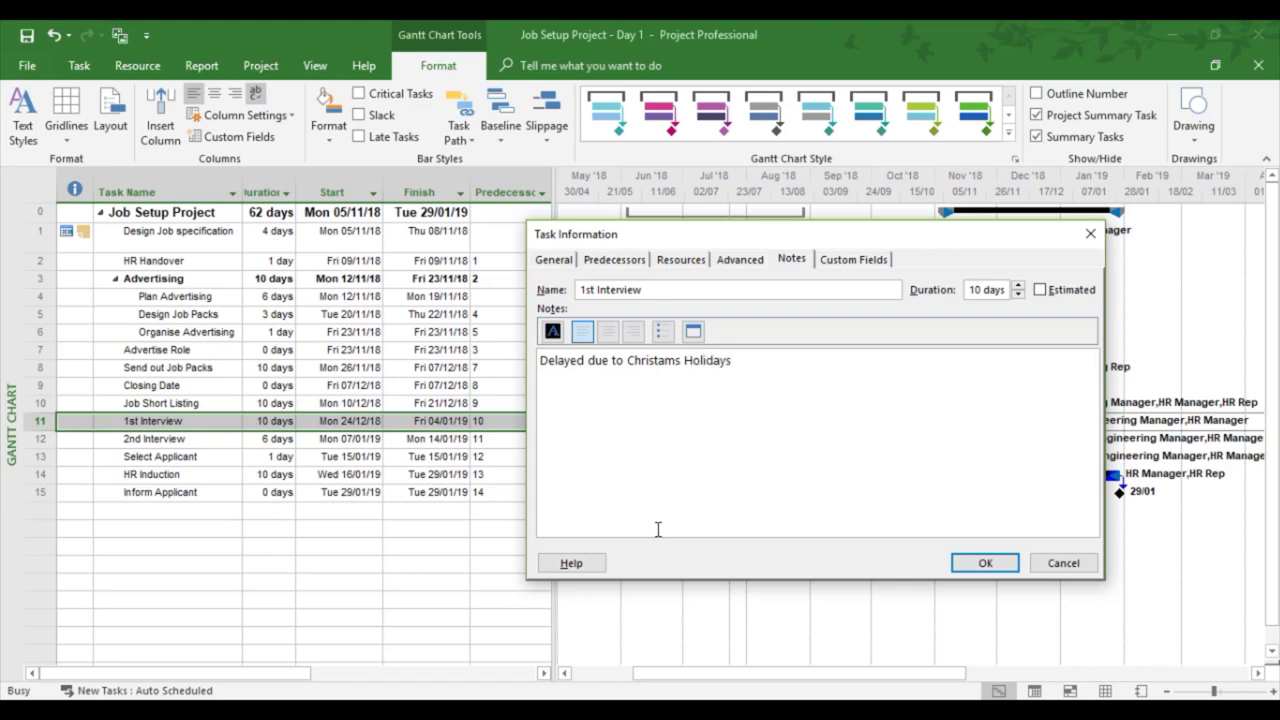
{"action": "left_click", "coordinate": [980, 562]}
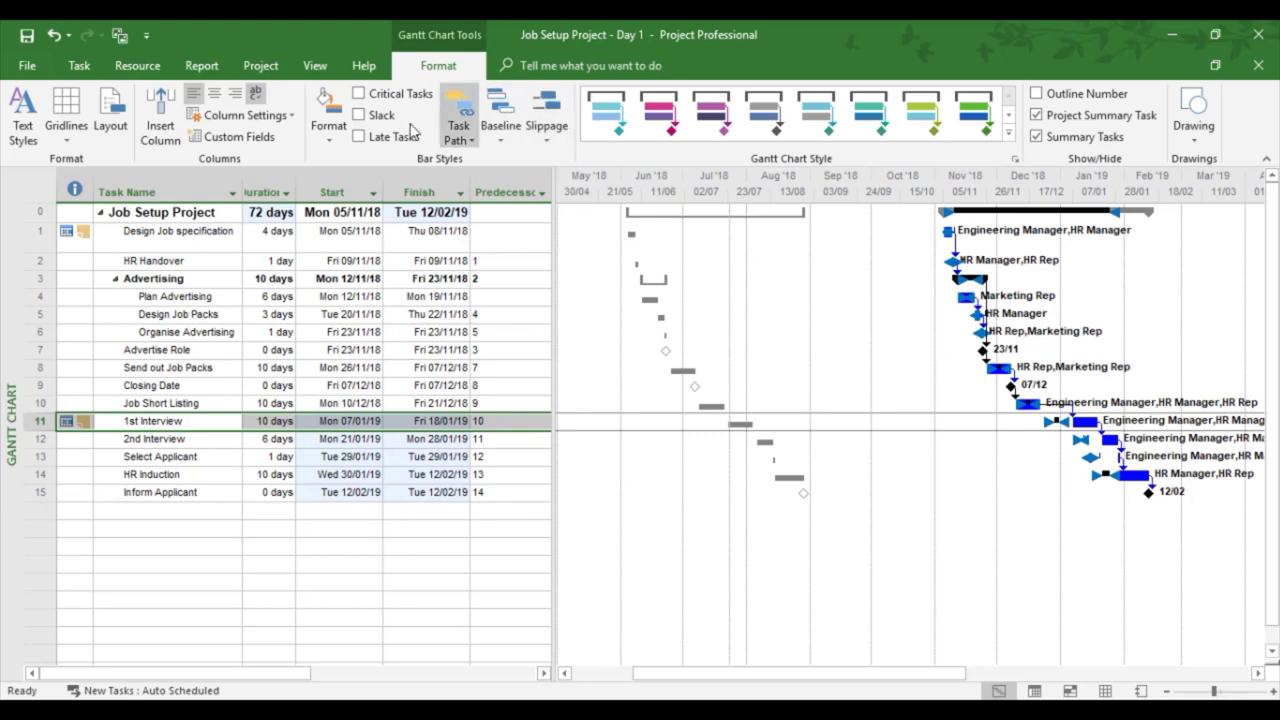
Set the Baseline 1 bar style's middle colour to orange in Bar Styles.
{"action": "left_click", "coordinate": [328, 128]}
{"action": "left_click", "coordinate": [352, 183]}
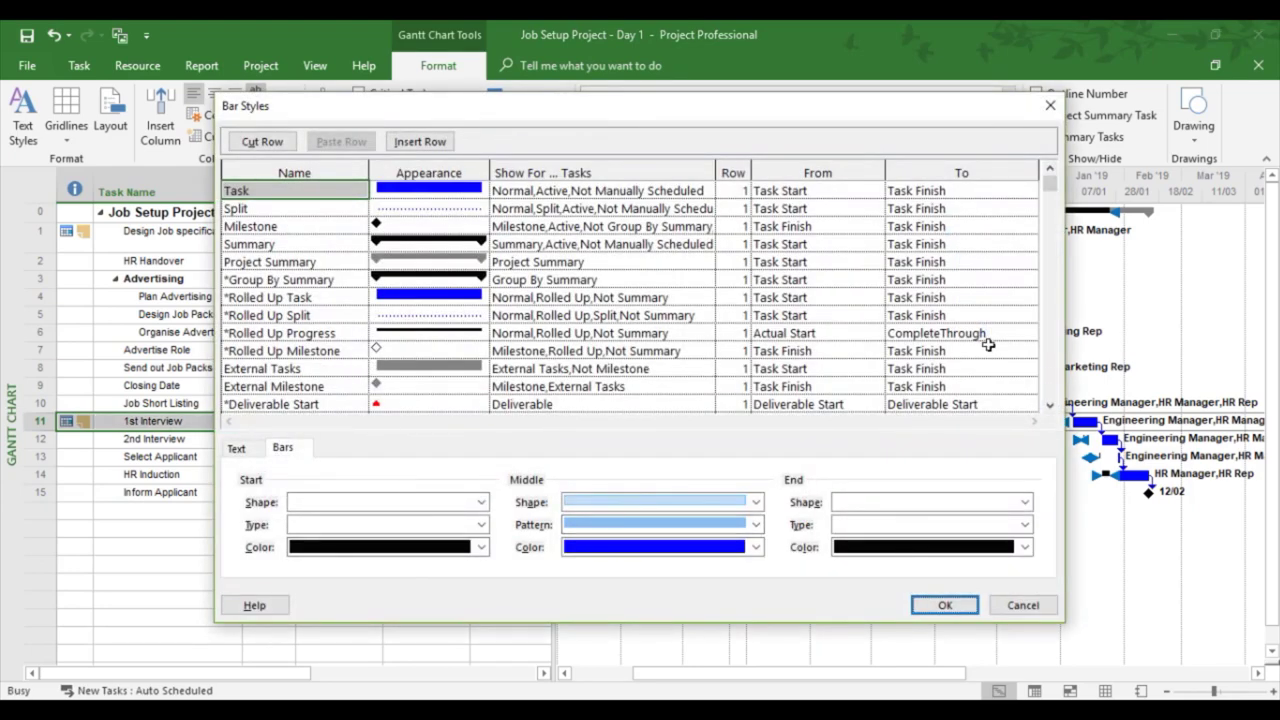
{"action": "left_click_drag", "start_coordinate": [1049, 186], "coordinate": [1050, 227]}
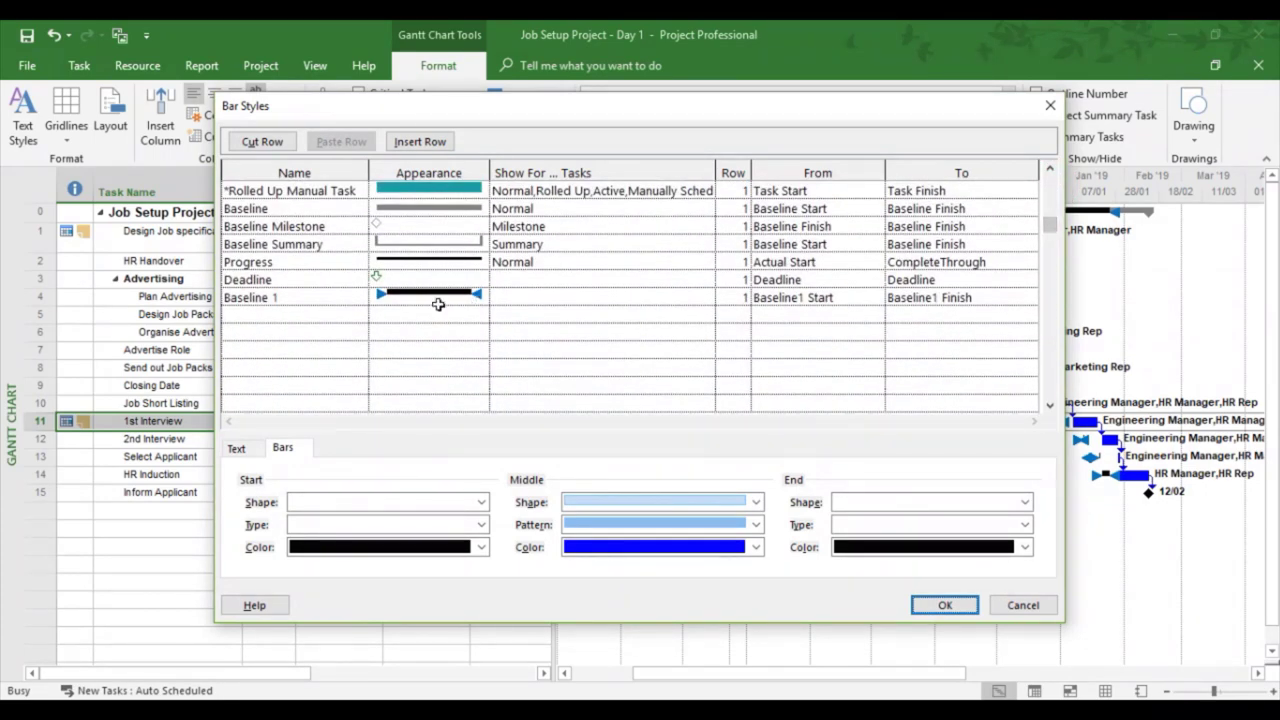
{"action": "left_click", "coordinate": [437, 298]}
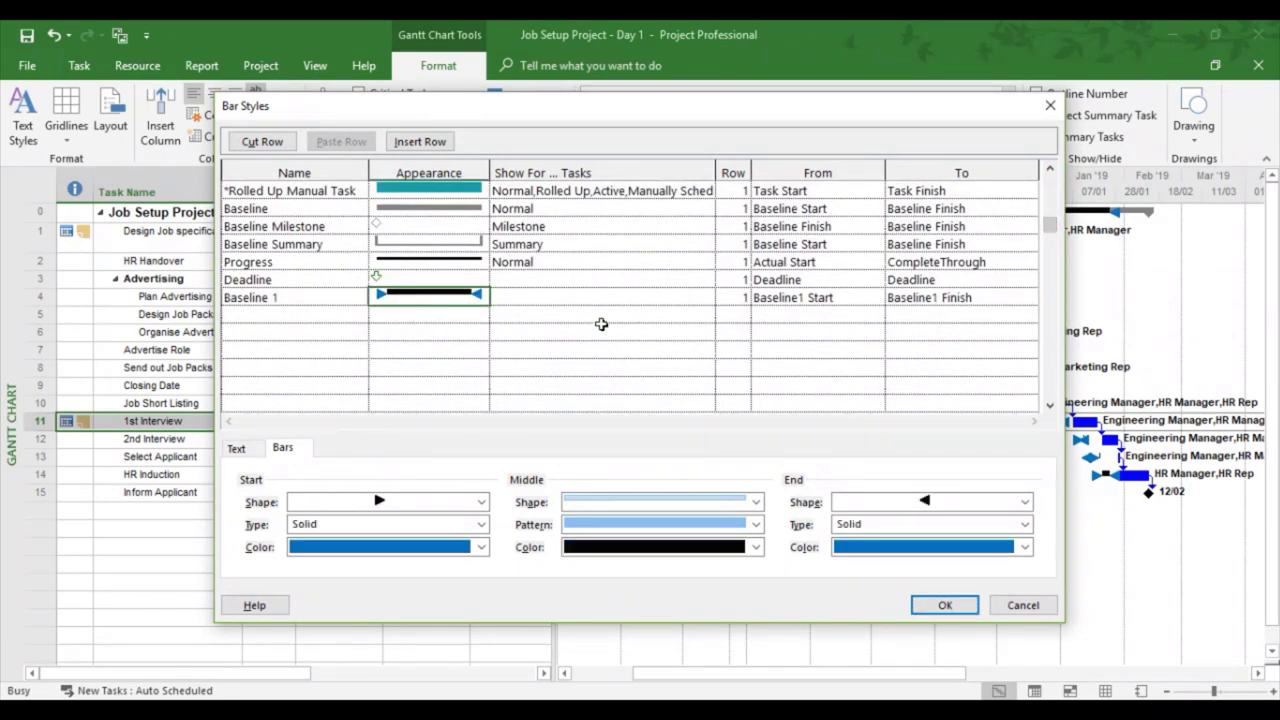
{"action": "left_click", "coordinate": [757, 548]}
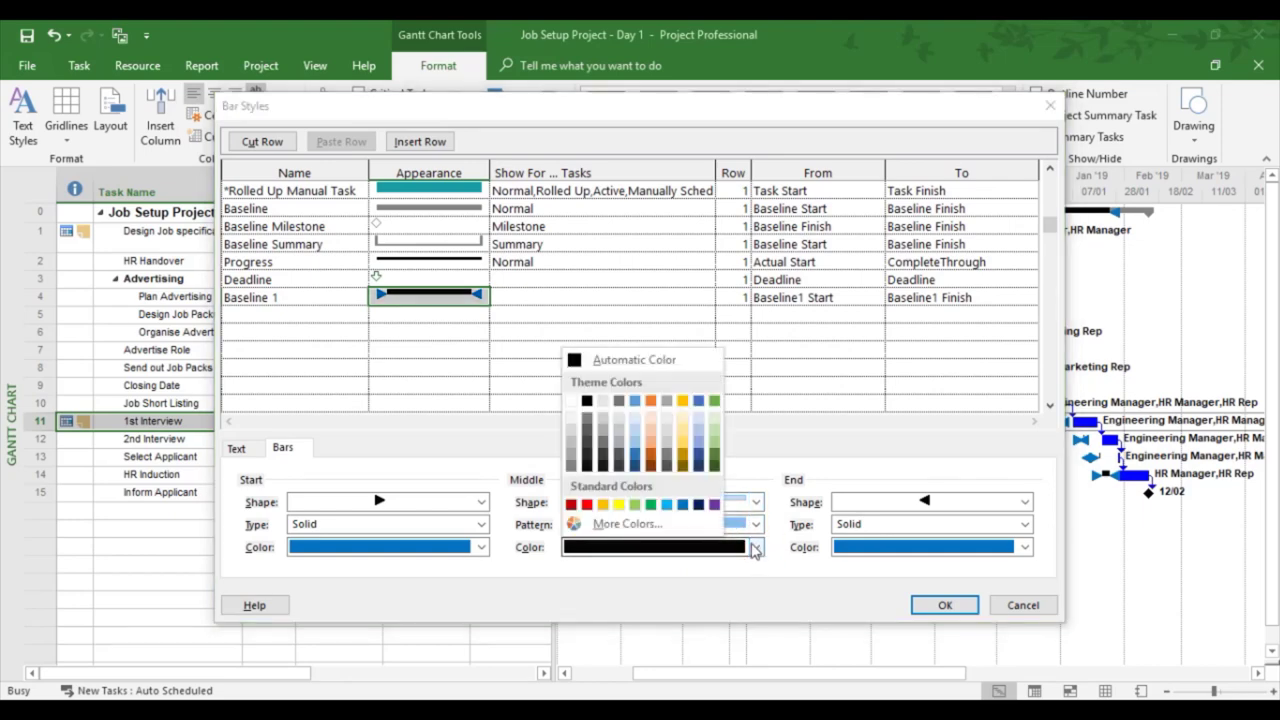
{"action": "left_click", "coordinate": [651, 463]}
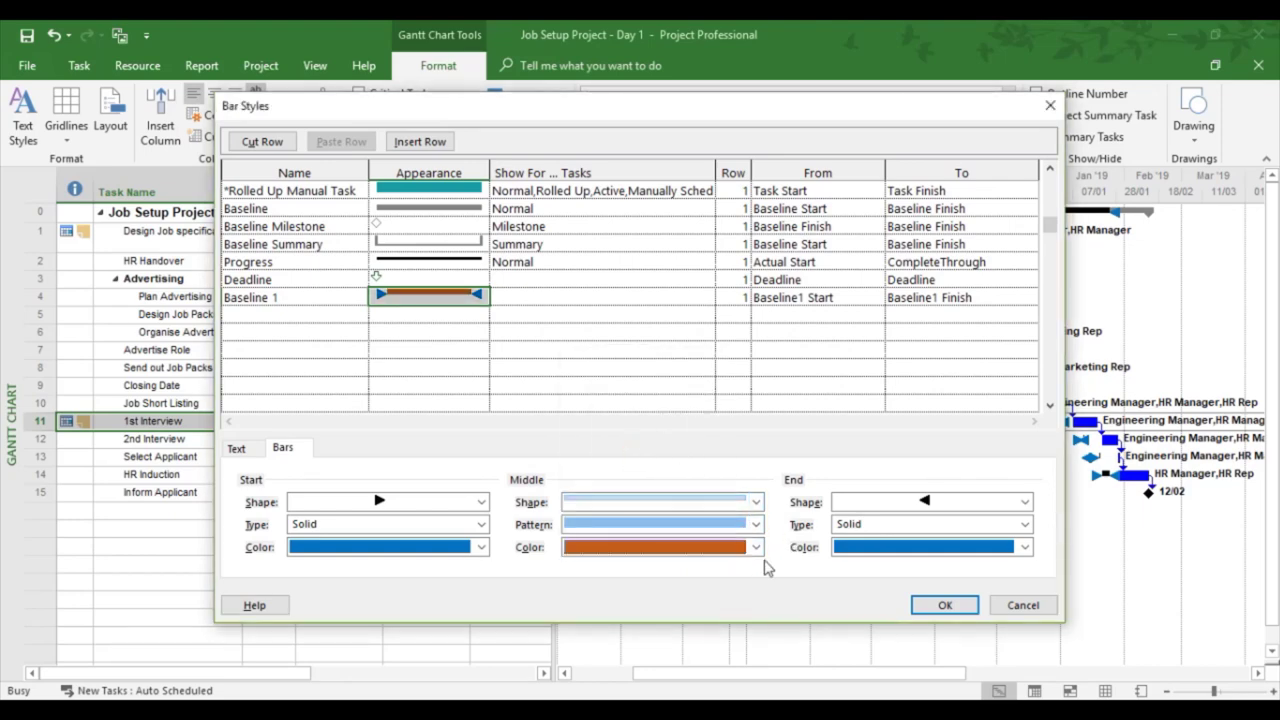
{"action": "left_click", "coordinate": [942, 606]}
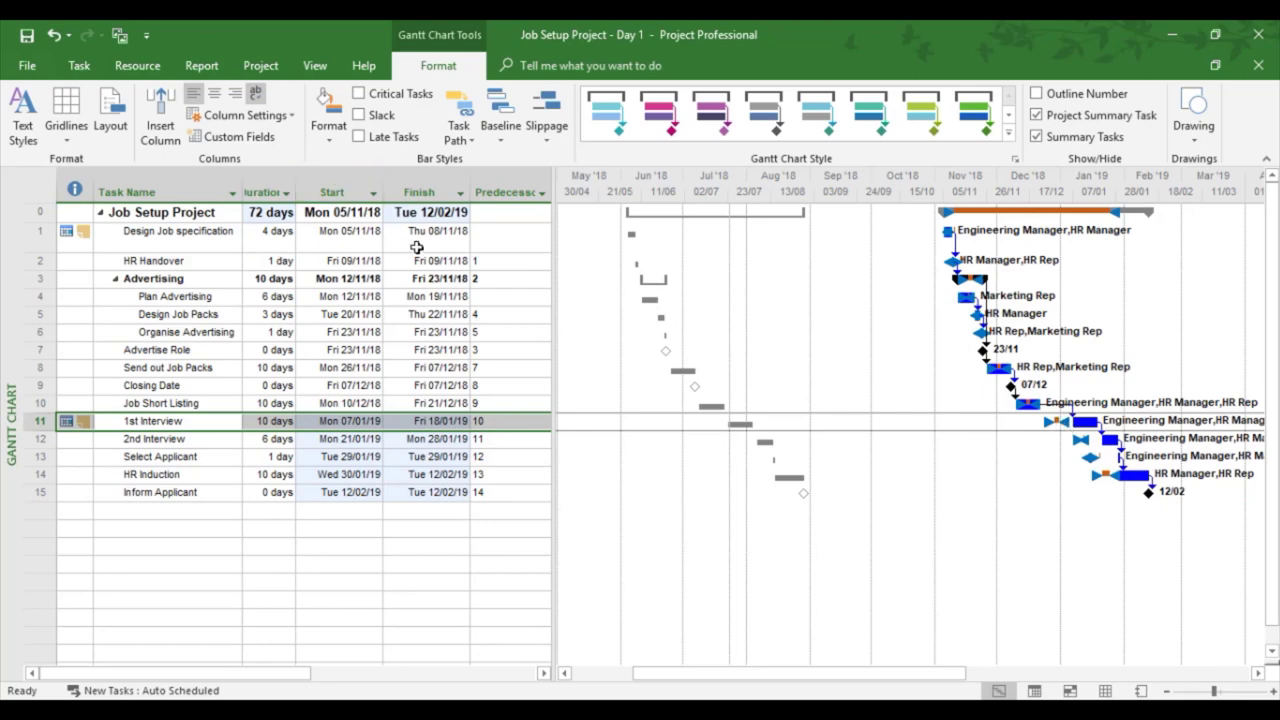
Set both the start and end shapes of the Baseline 1 bar style to none.
{"action": "left_click", "coordinate": [340, 140]}
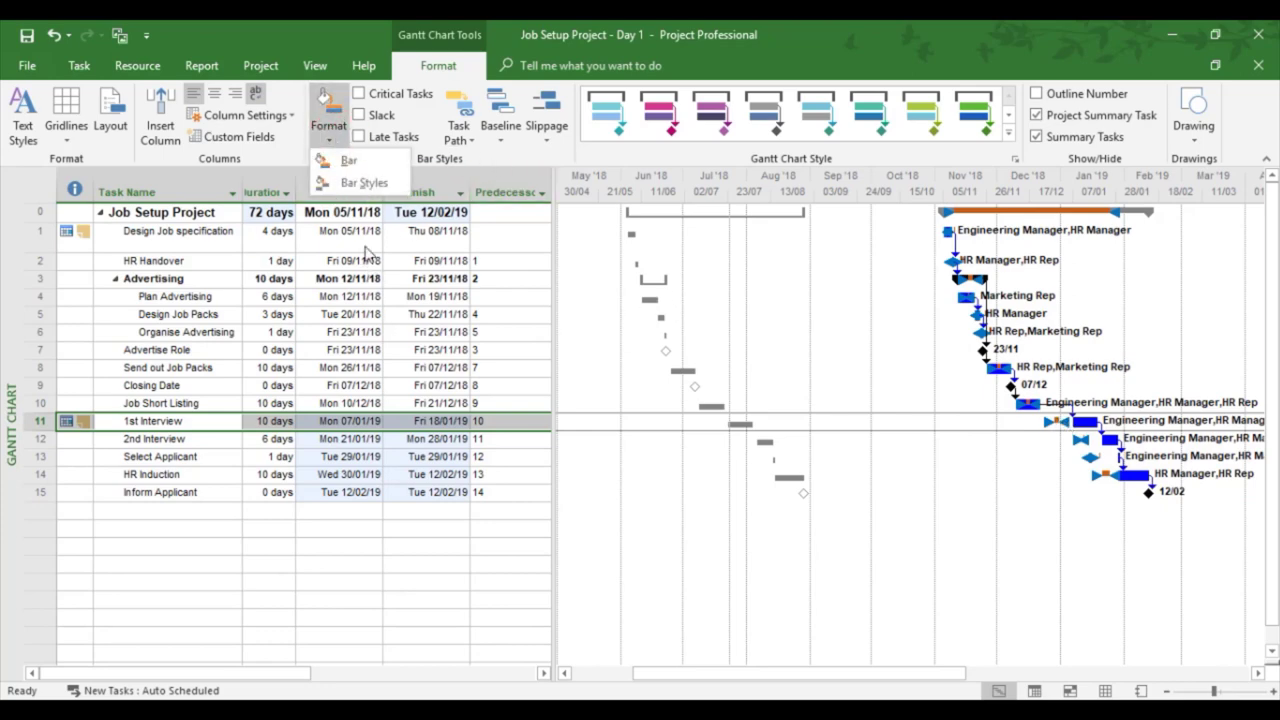
{"action": "left_click", "coordinate": [357, 180]}
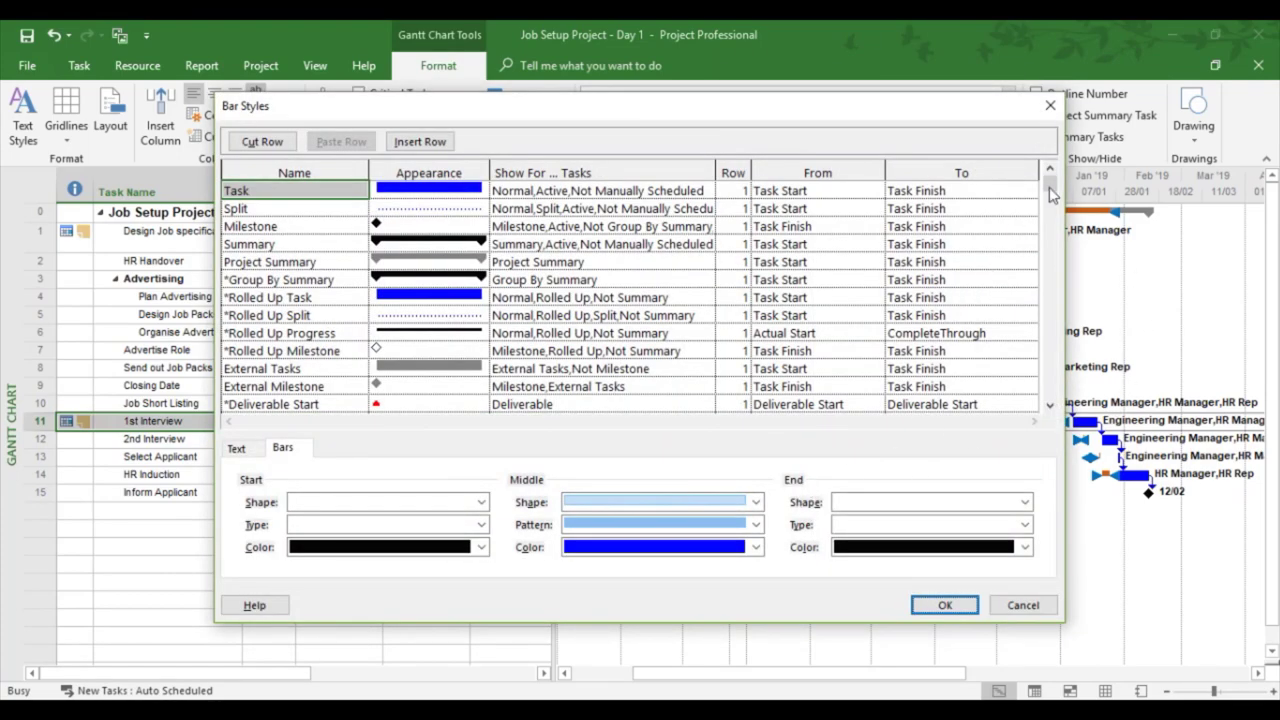
{"action": "left_click_drag", "start_coordinate": [1050, 183], "coordinate": [1053, 219]}
{"action": "left_click", "coordinate": [440, 332]}
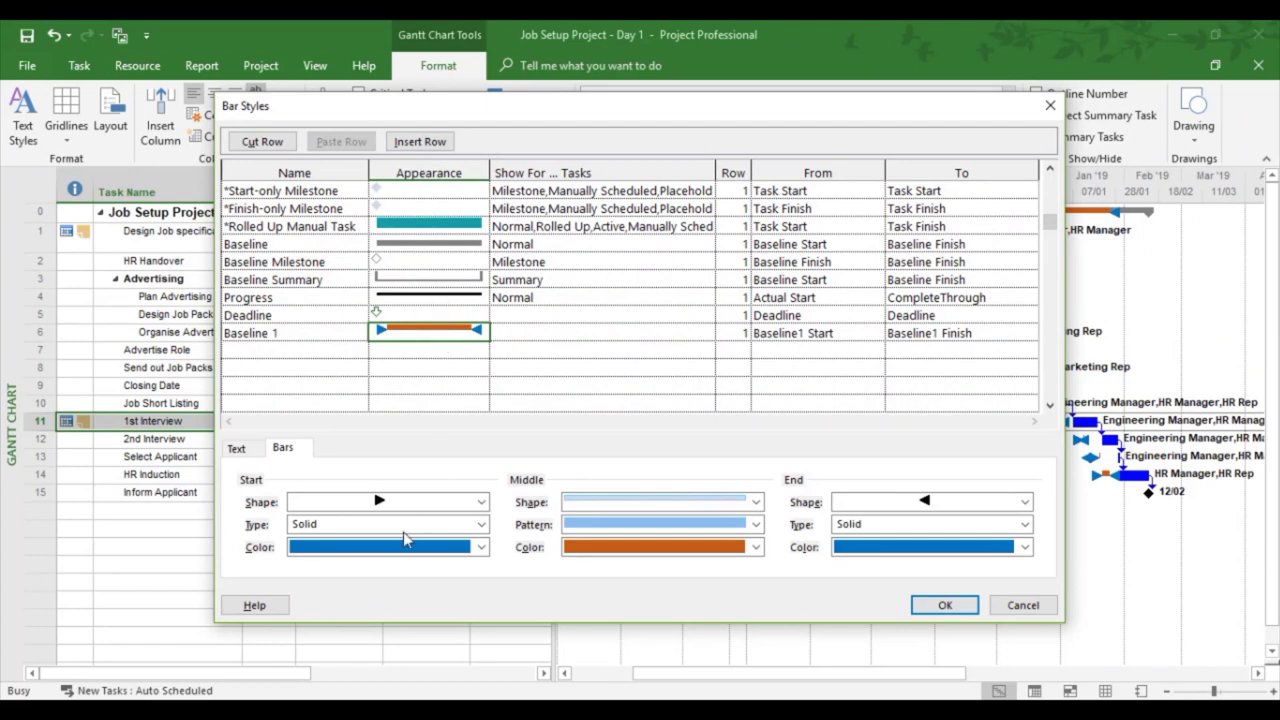
{"action": "left_click", "coordinate": [481, 502]}
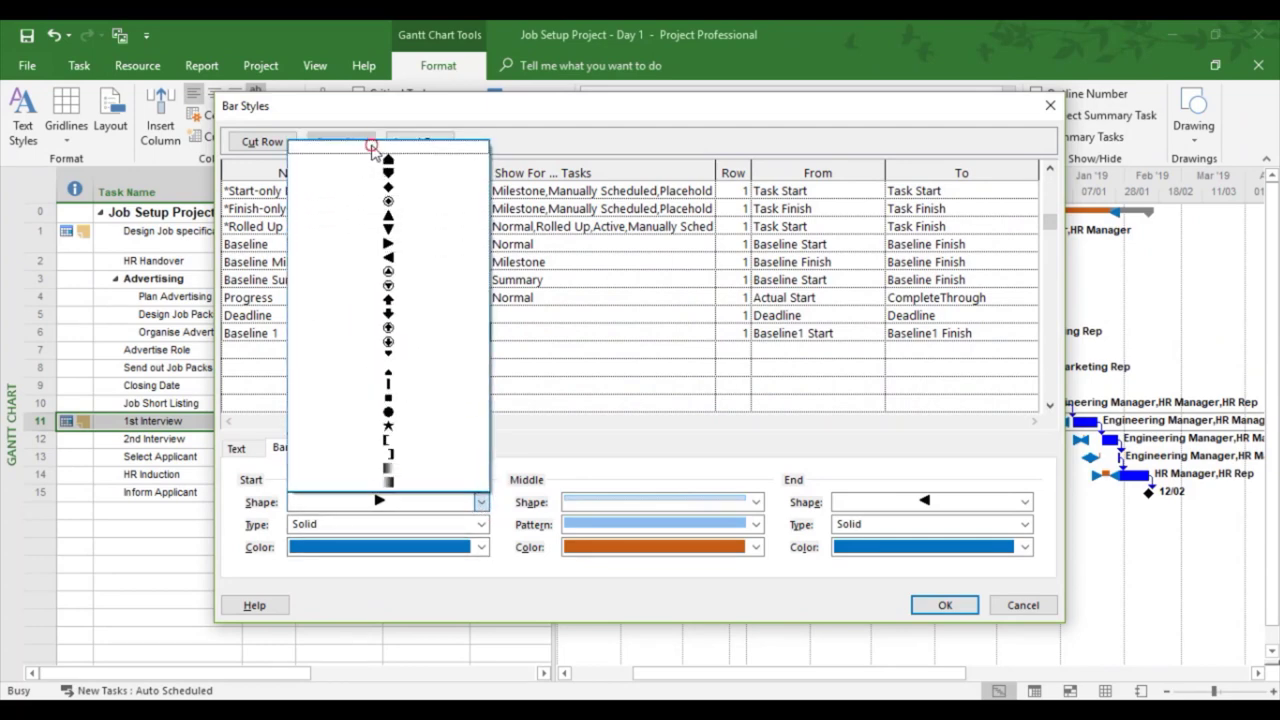
{"action": "left_click", "coordinate": [378, 150]}
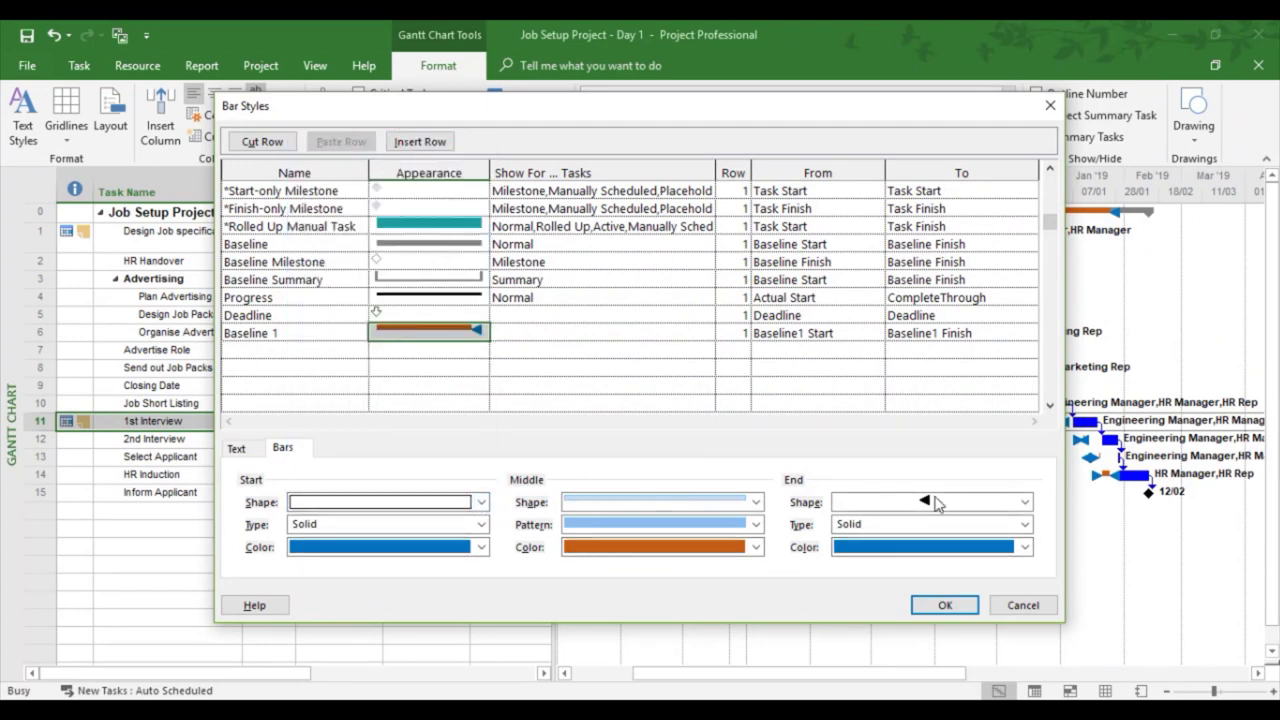
{"action": "left_click", "coordinate": [966, 503]}
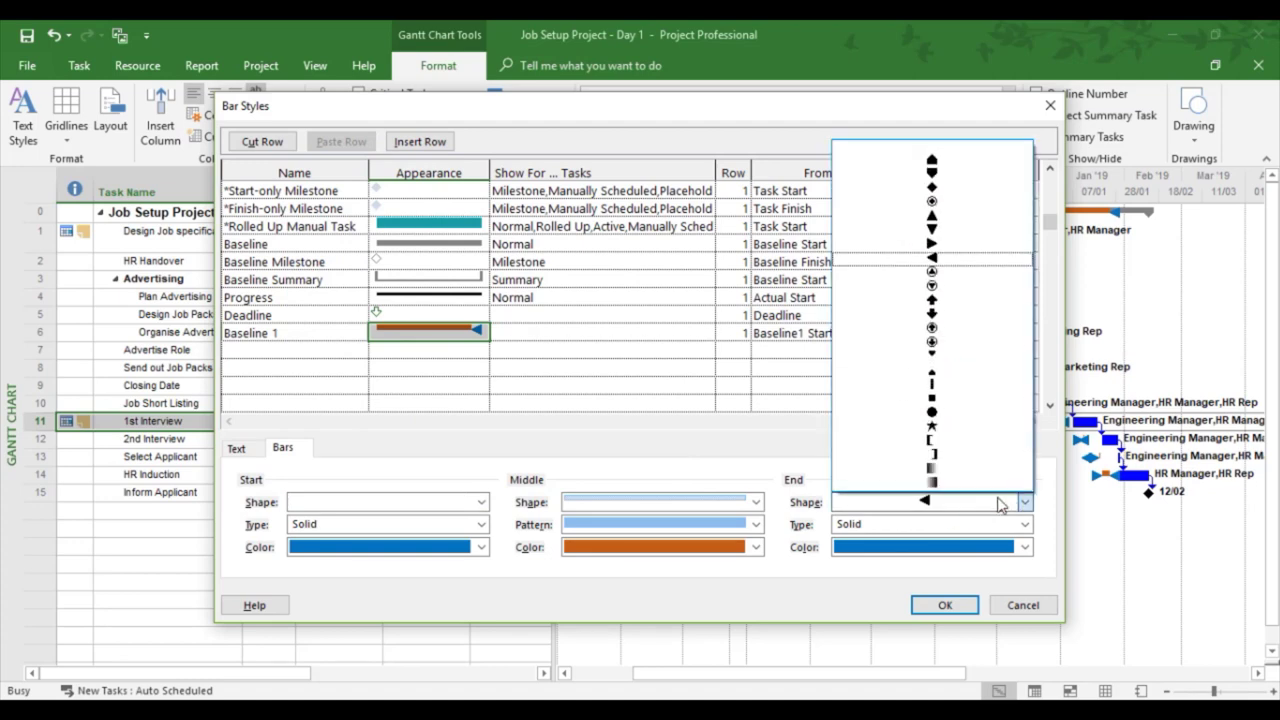
{"action": "left_click", "coordinate": [923, 150]}
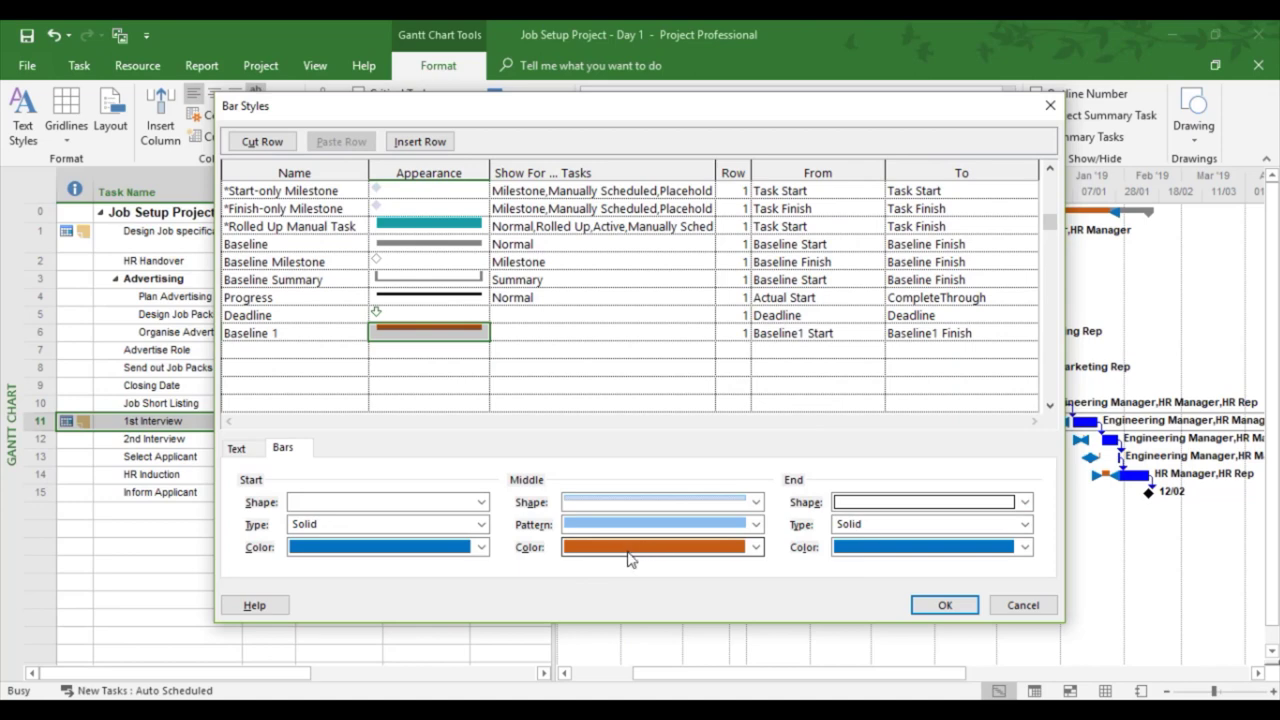
{"action": "left_click", "coordinate": [943, 606]}
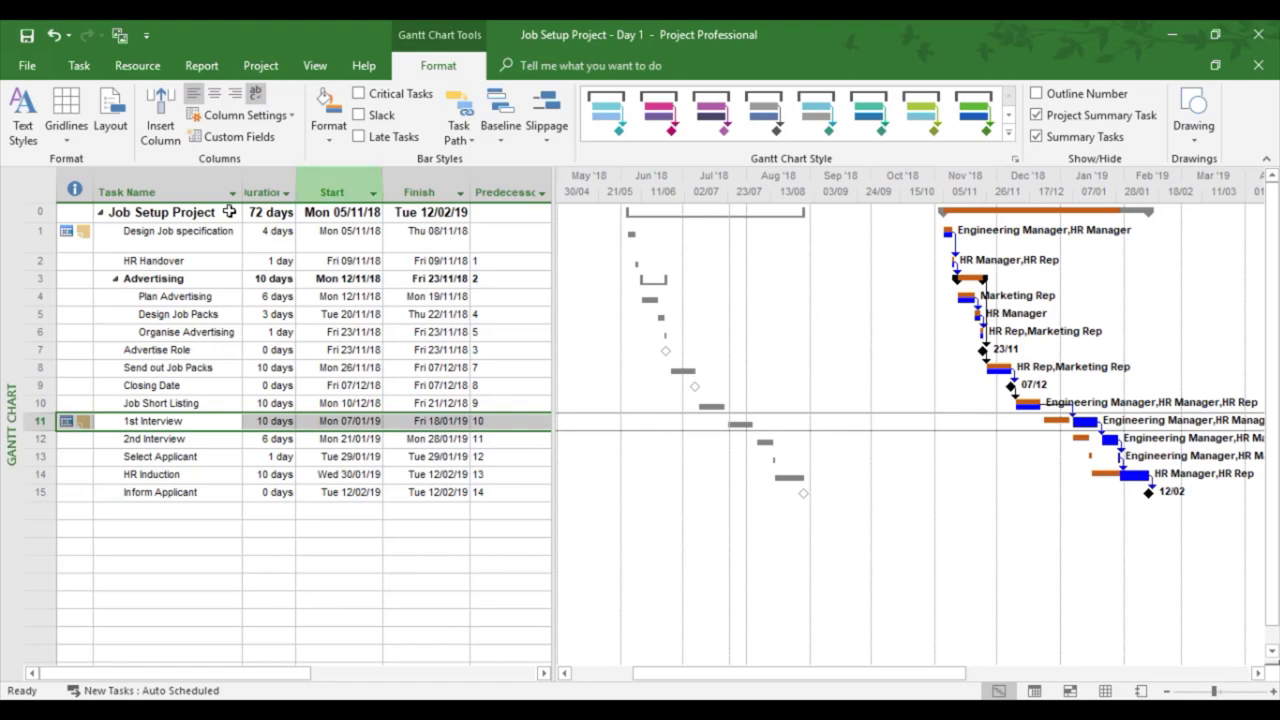
Open the print preview and switch the paper size to A3.
{"action": "left_click", "coordinate": [26, 67]}
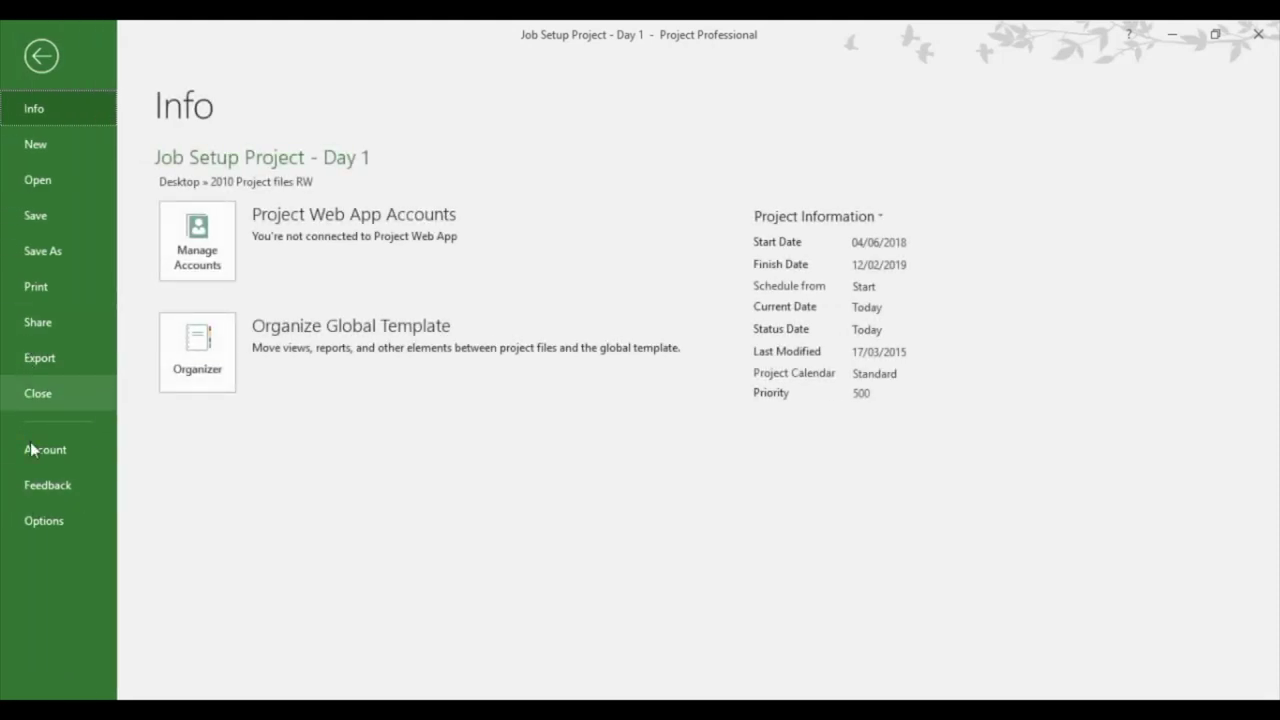
{"action": "left_click", "coordinate": [33, 288]}
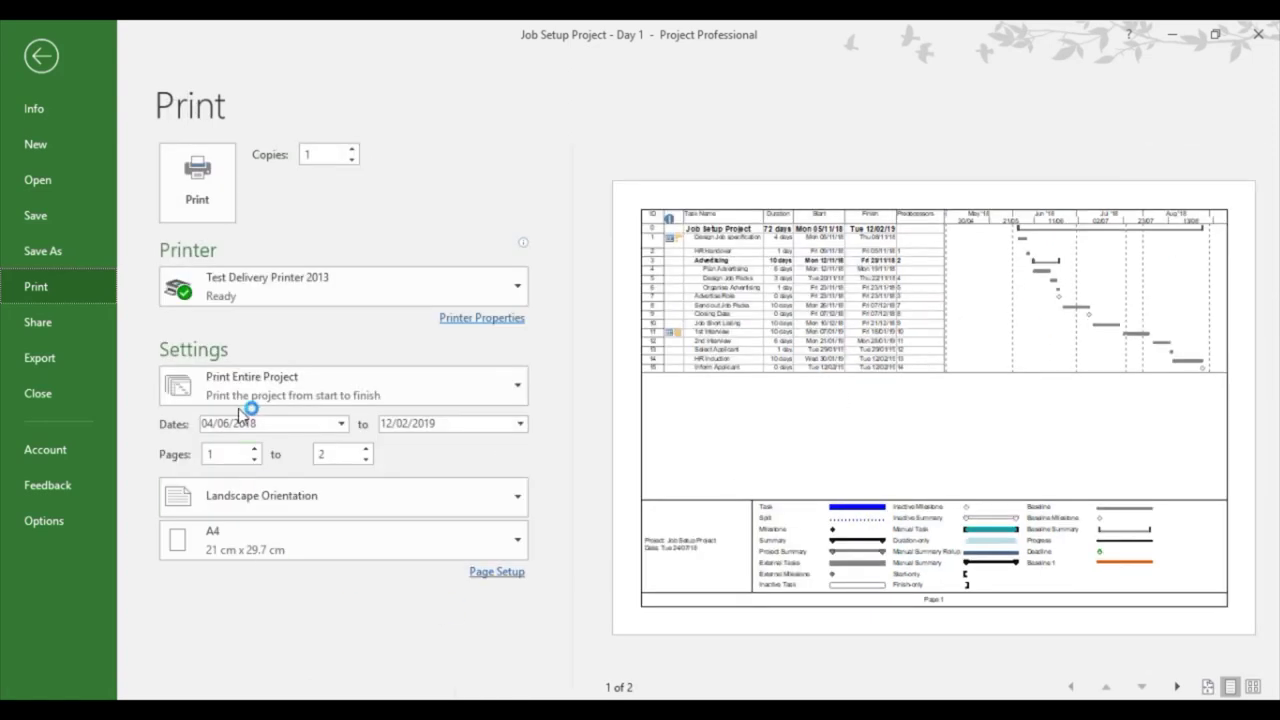
{"action": "left_click", "coordinate": [488, 552]}
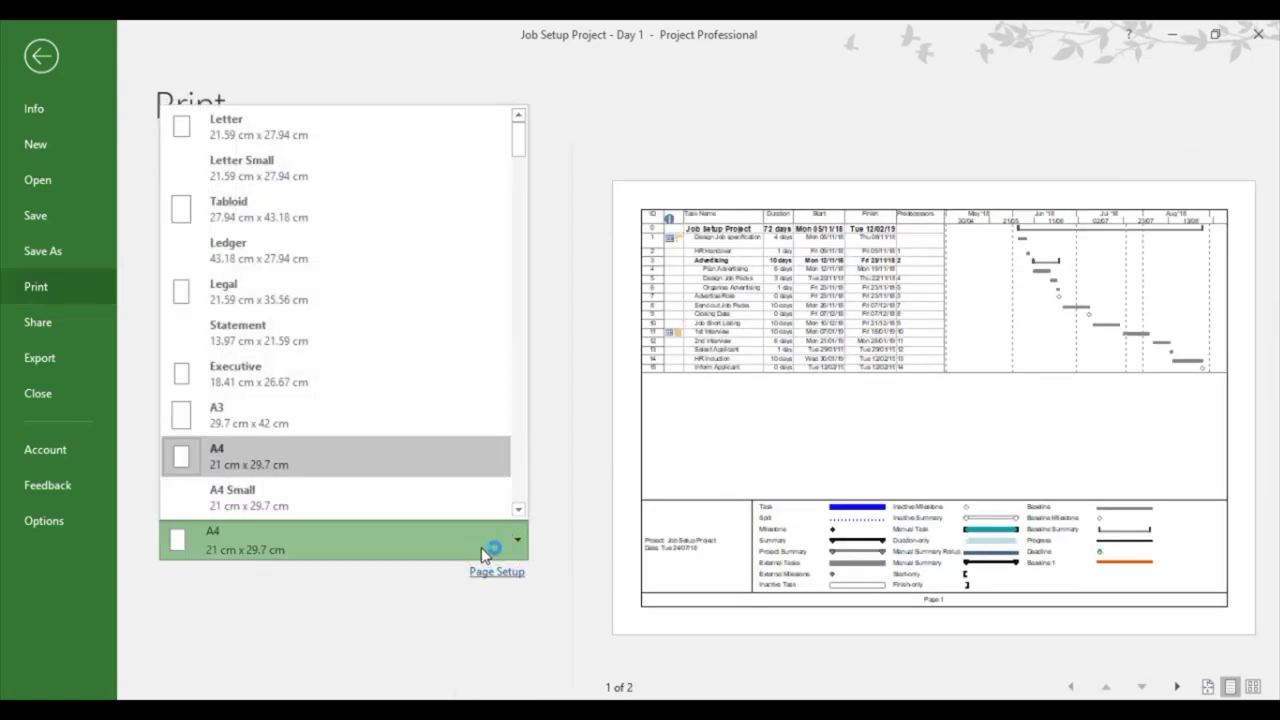
{"action": "left_click", "coordinate": [211, 418]}
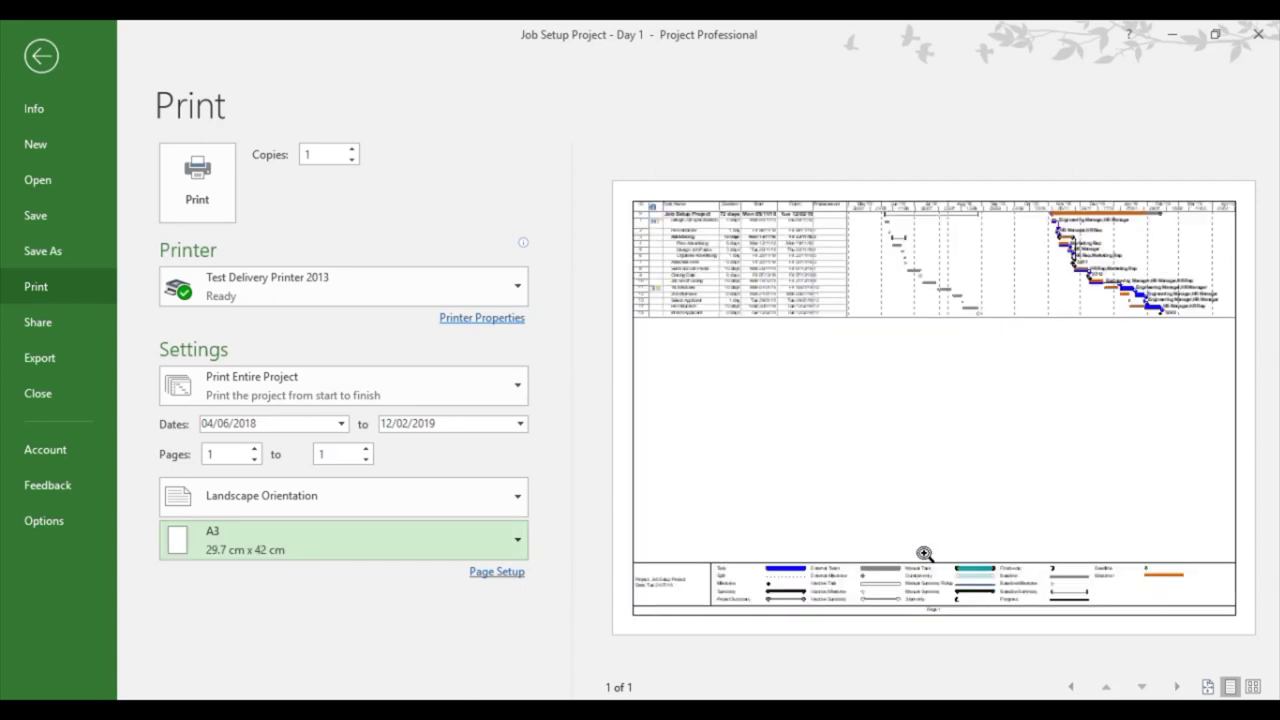